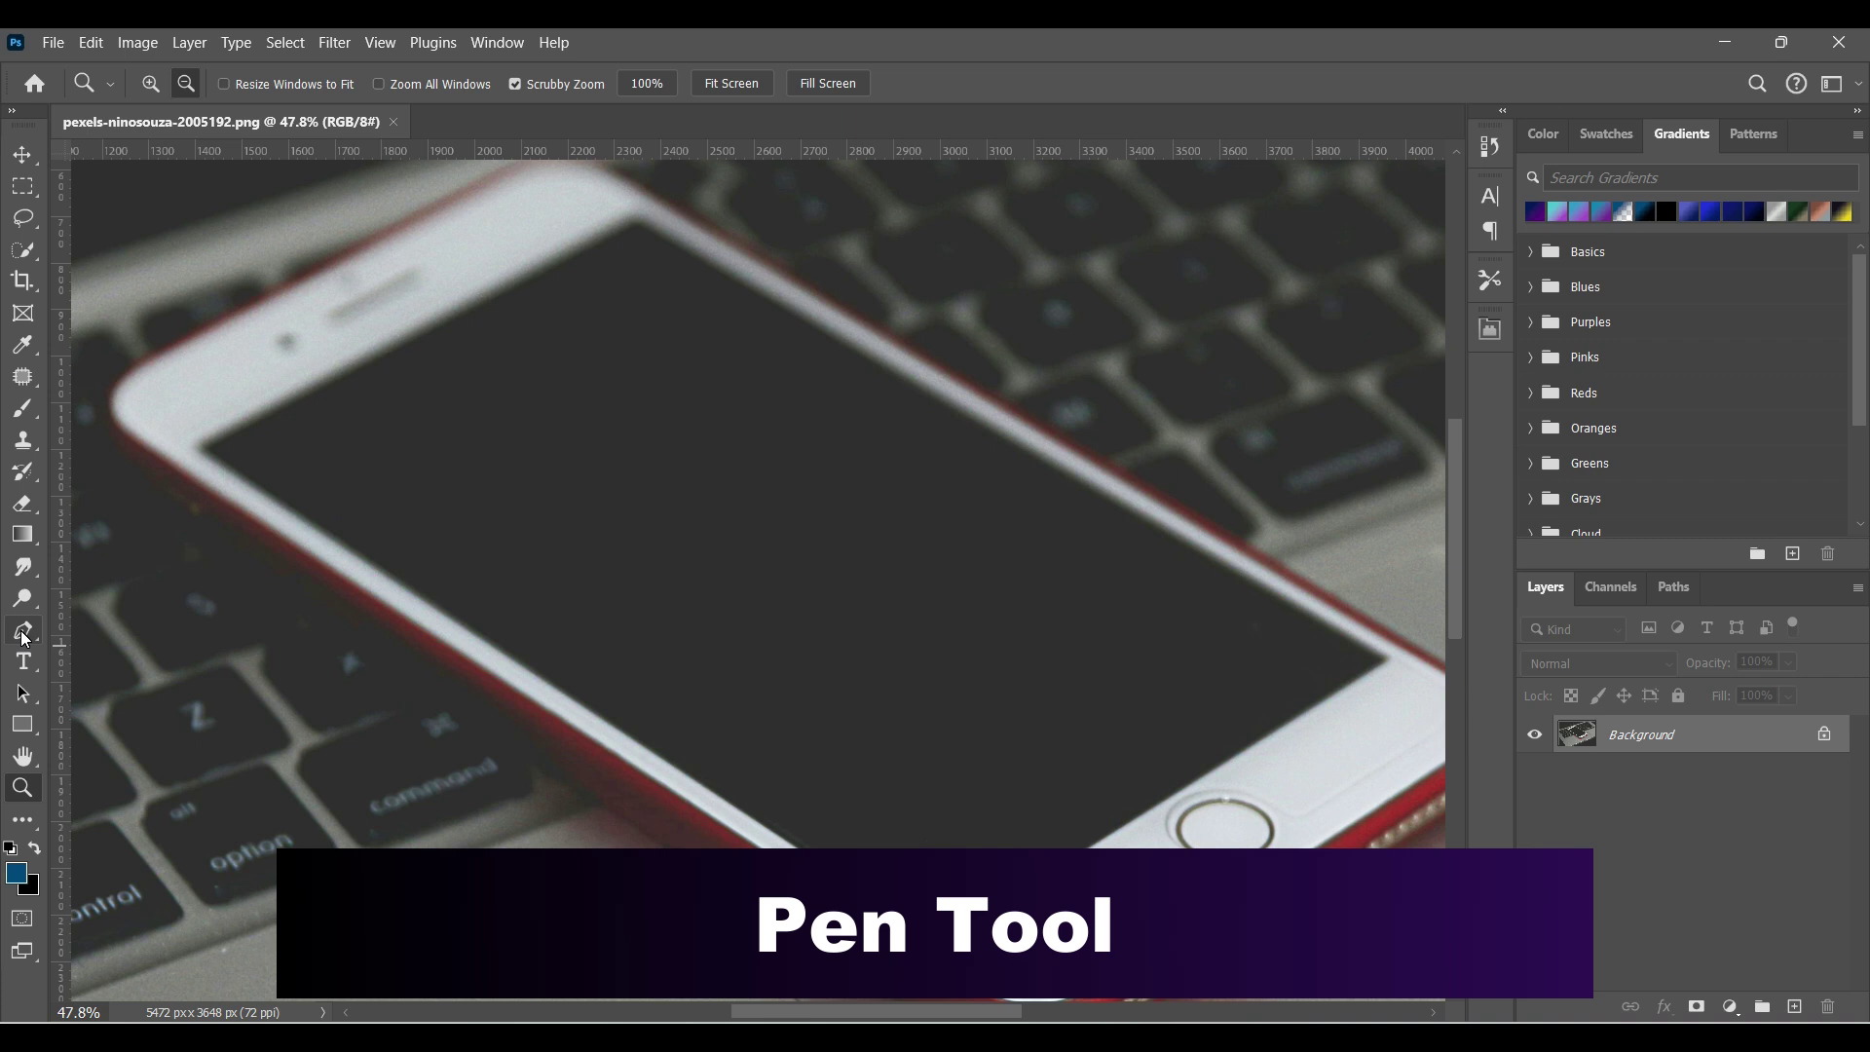
Trace the phone's dark screen with a closed four-corner Pen tool path
left_click(25, 638)
left_click(86, 629)
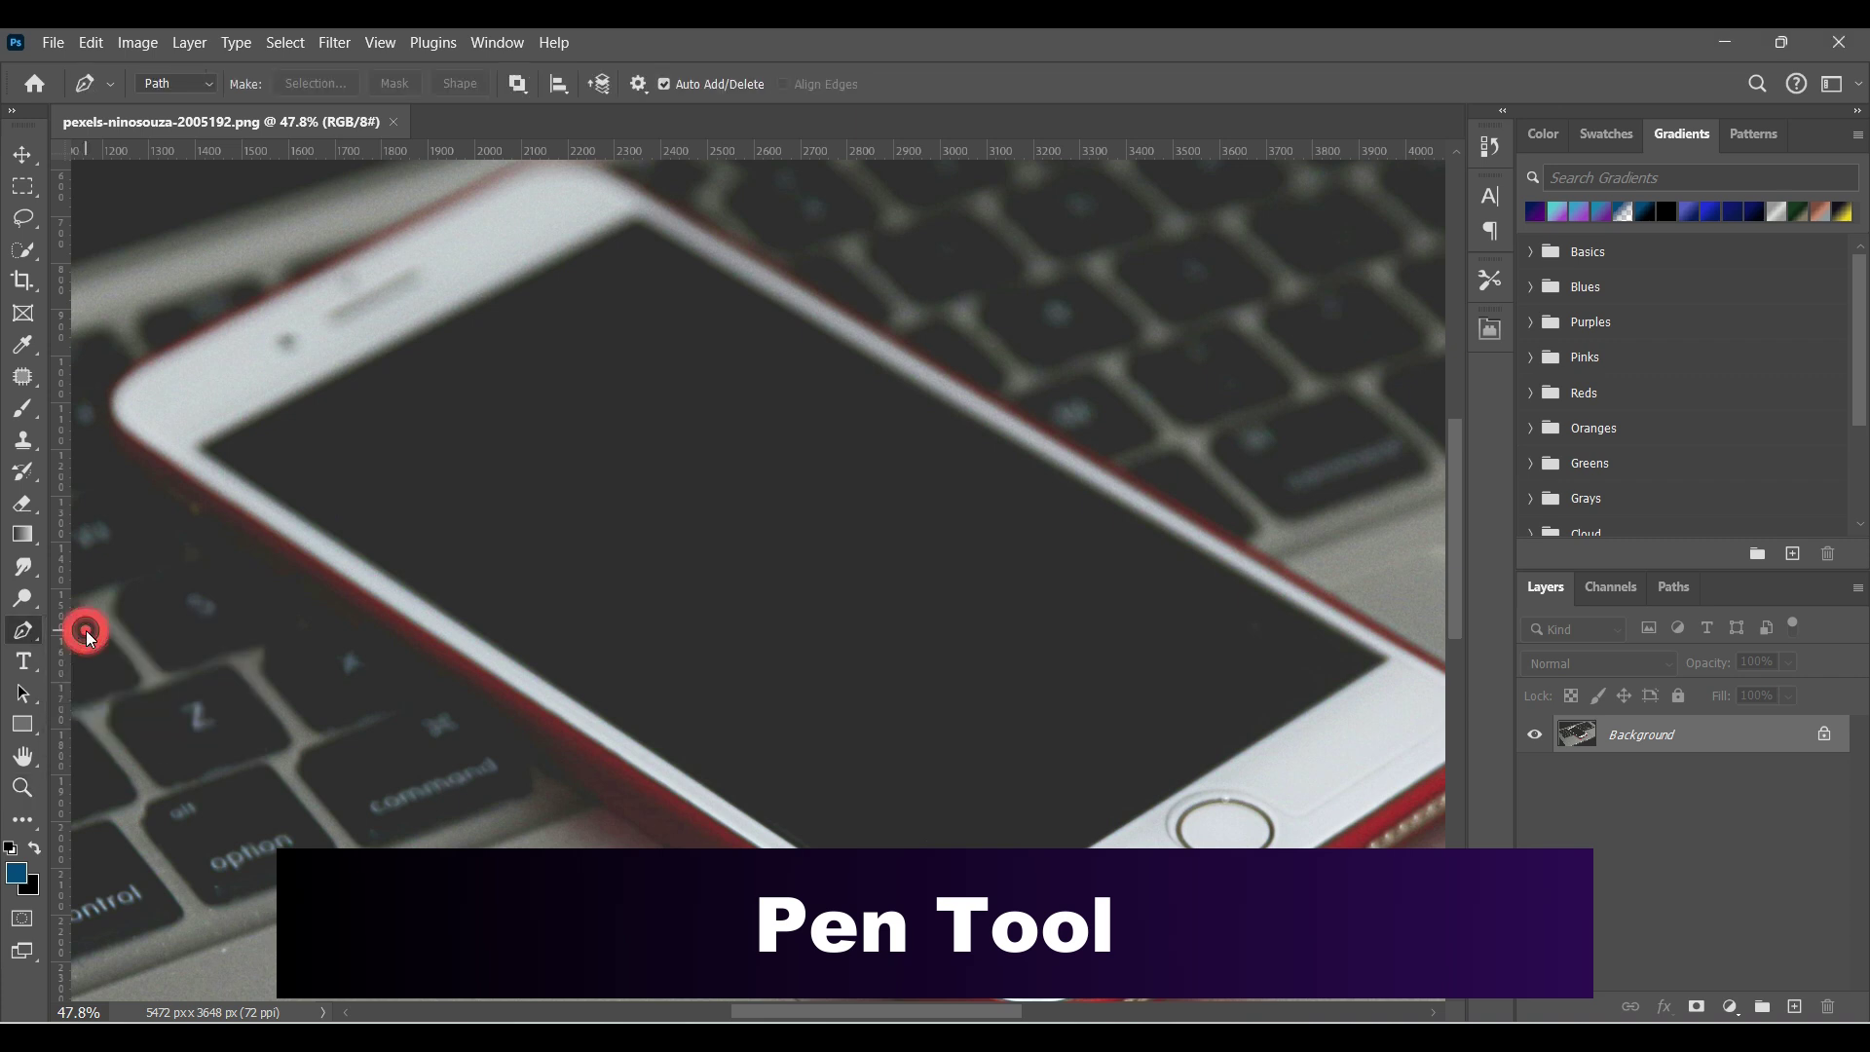
left_click(204, 450)
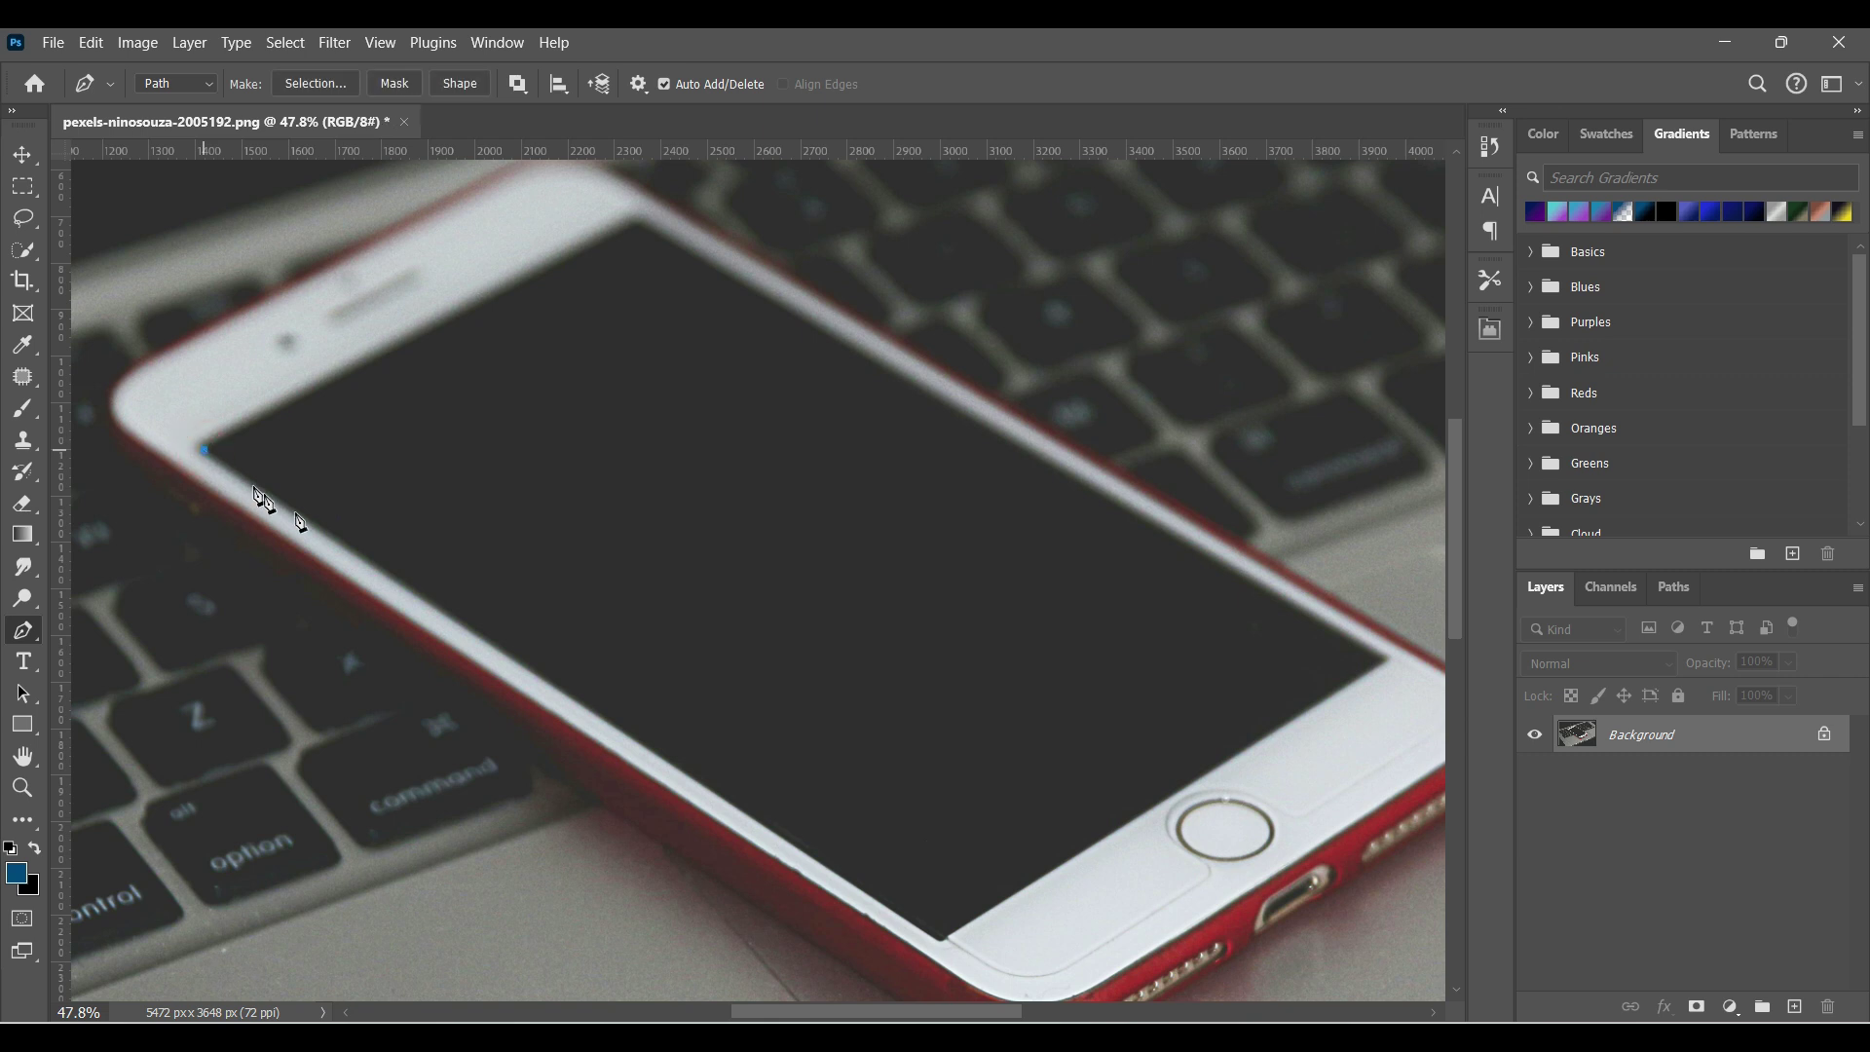
left_click(941, 940)
left_click(1389, 660)
left_click(641, 219)
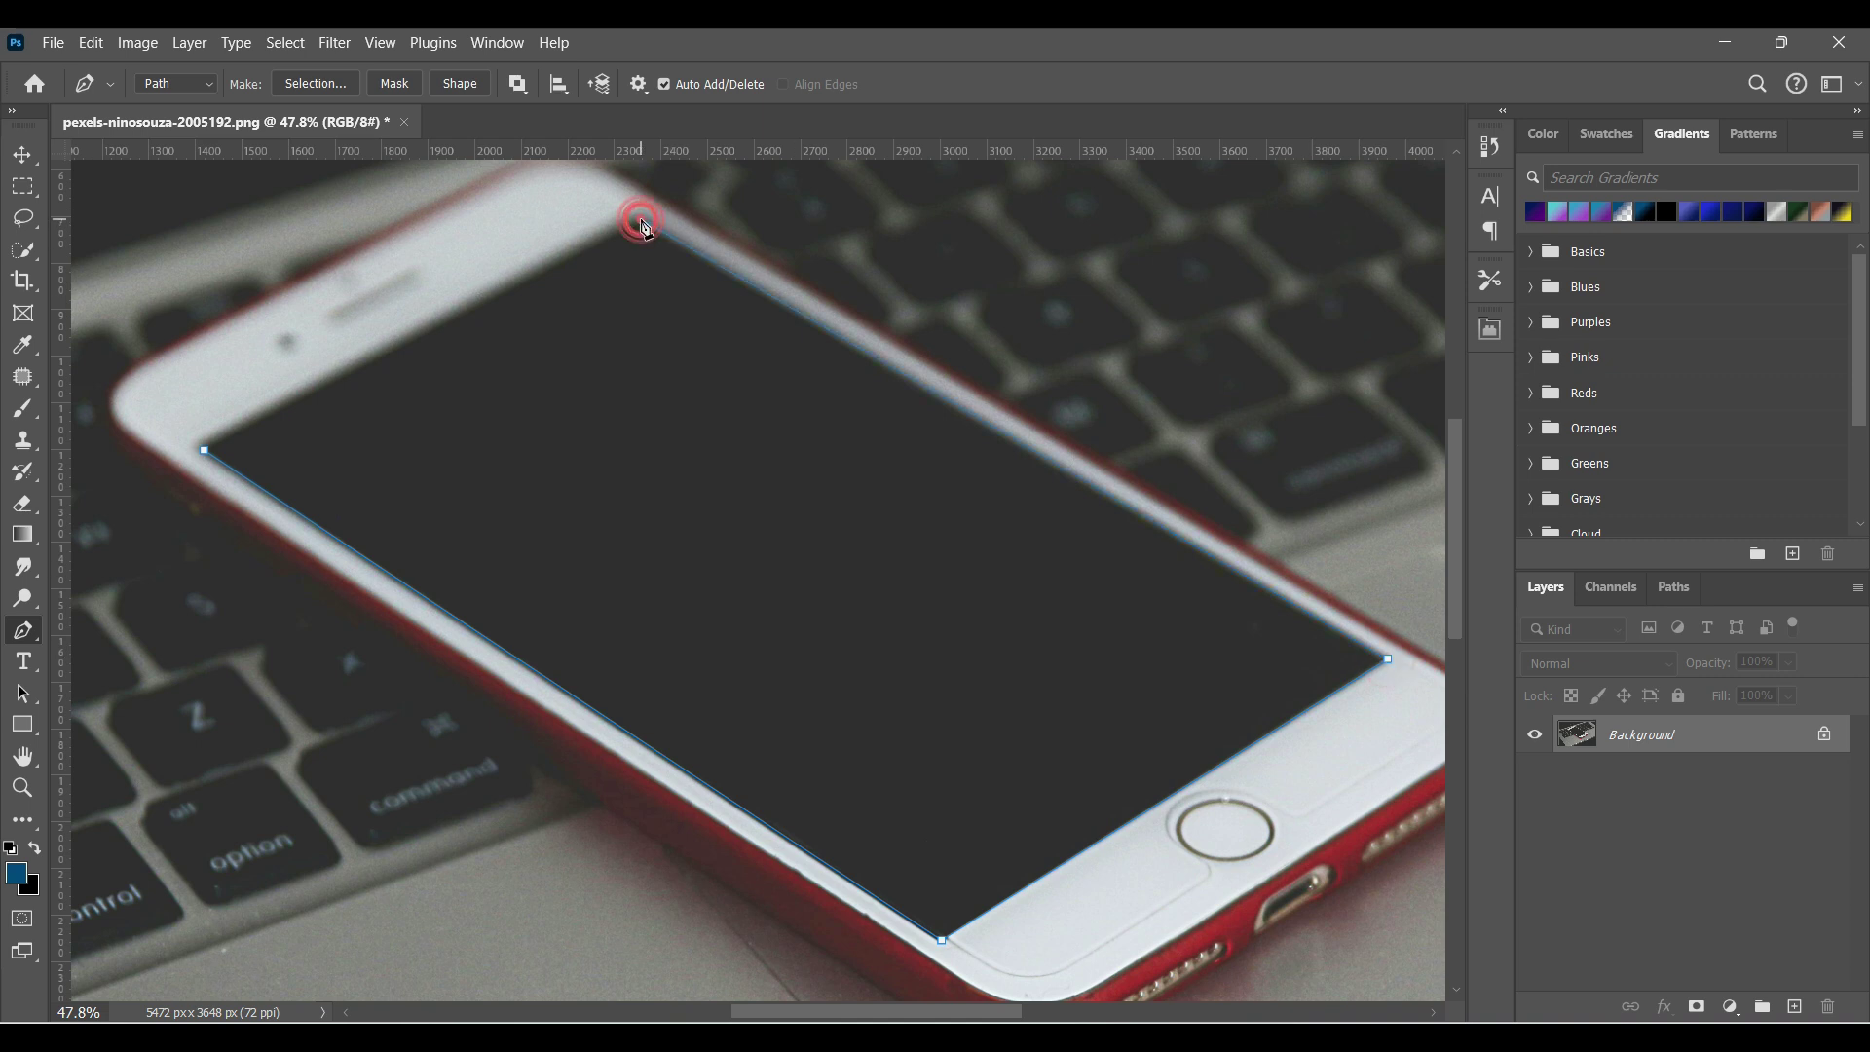
left_click(206, 451)
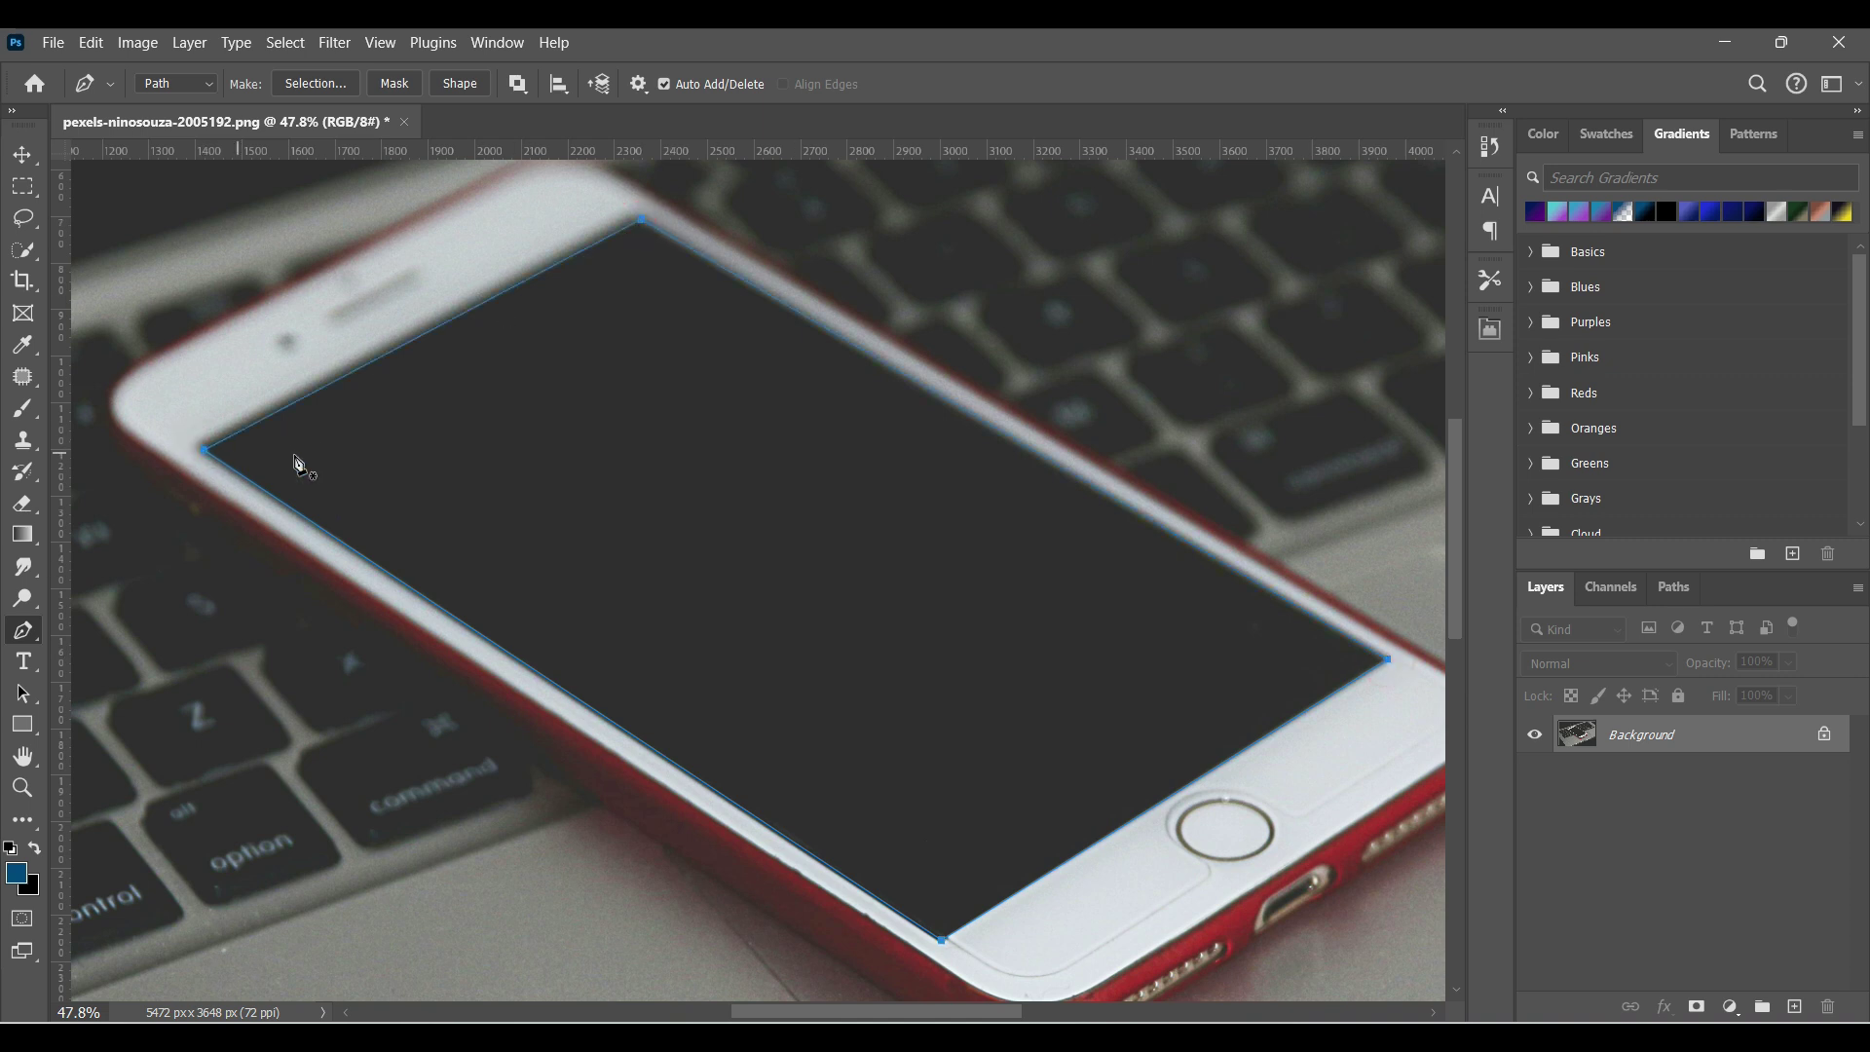
Turn the path into a new anti-aliased selection with a 5-pixel feather radius and copy the selected screen area to a new layer
right_click(365, 462)
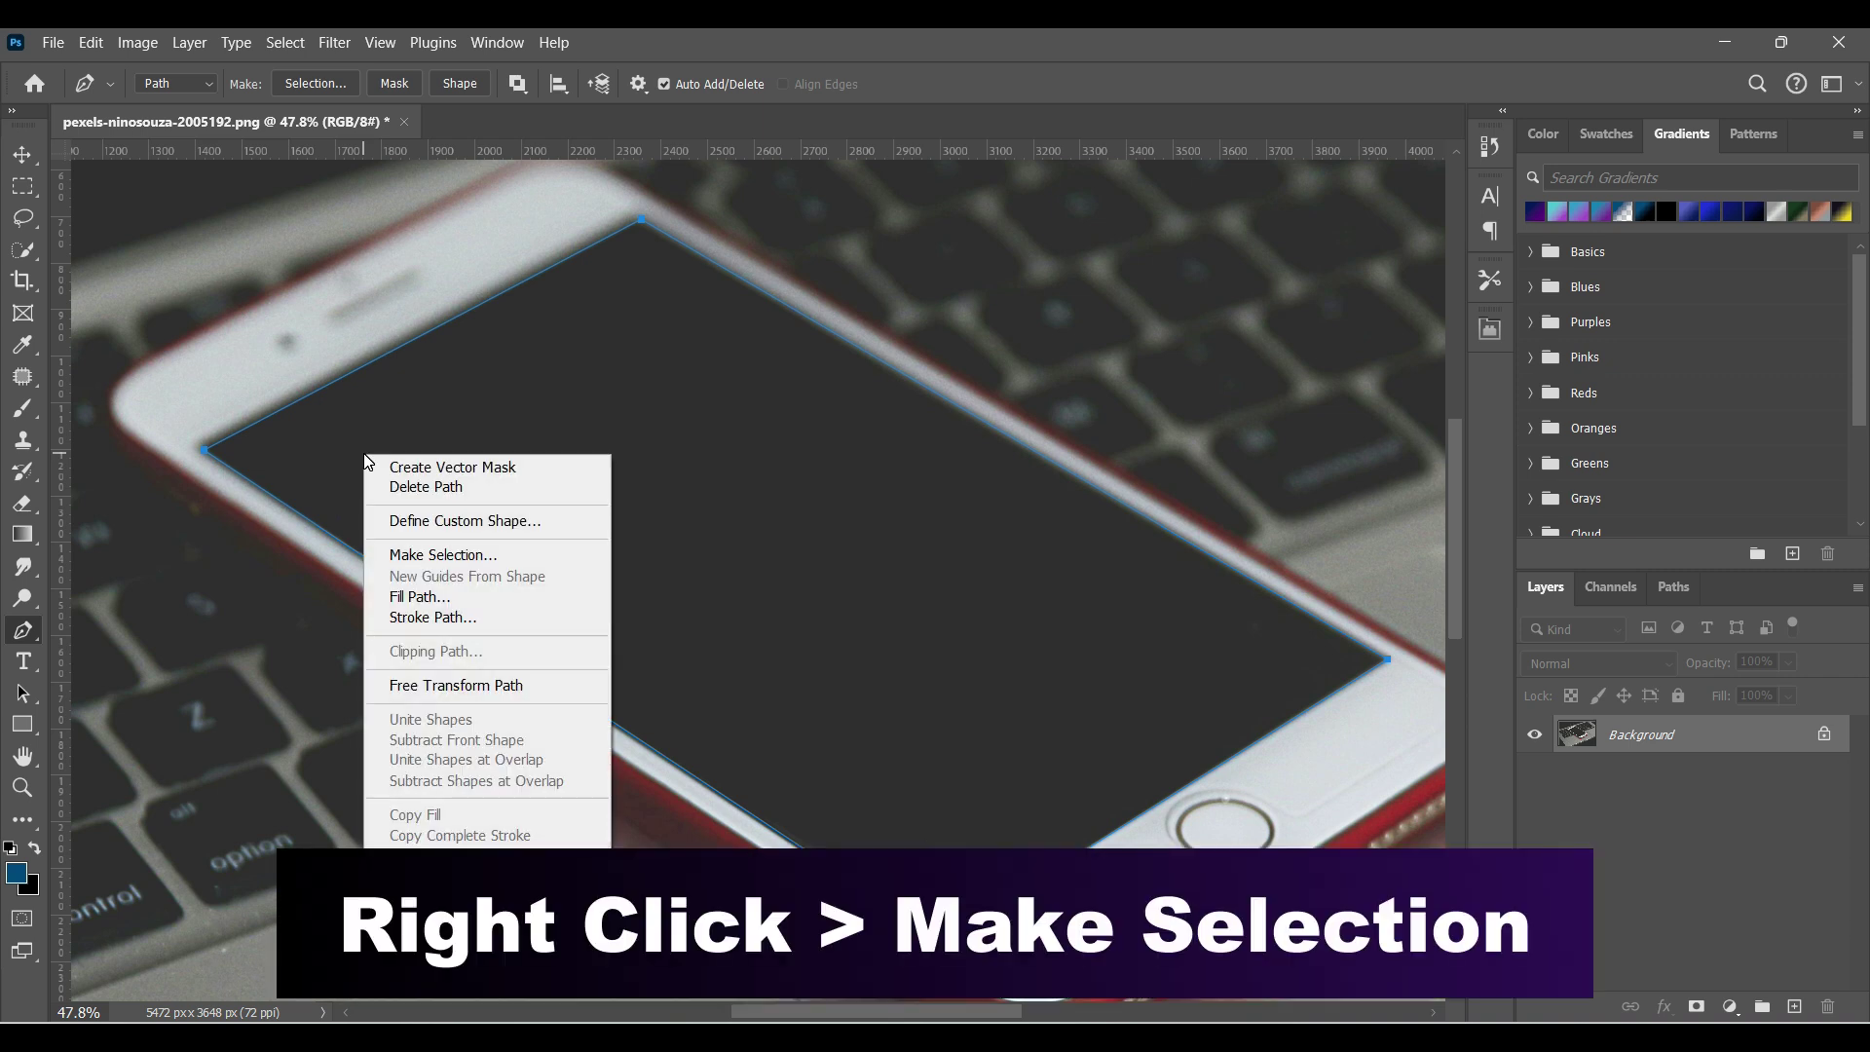
left_click(435, 551)
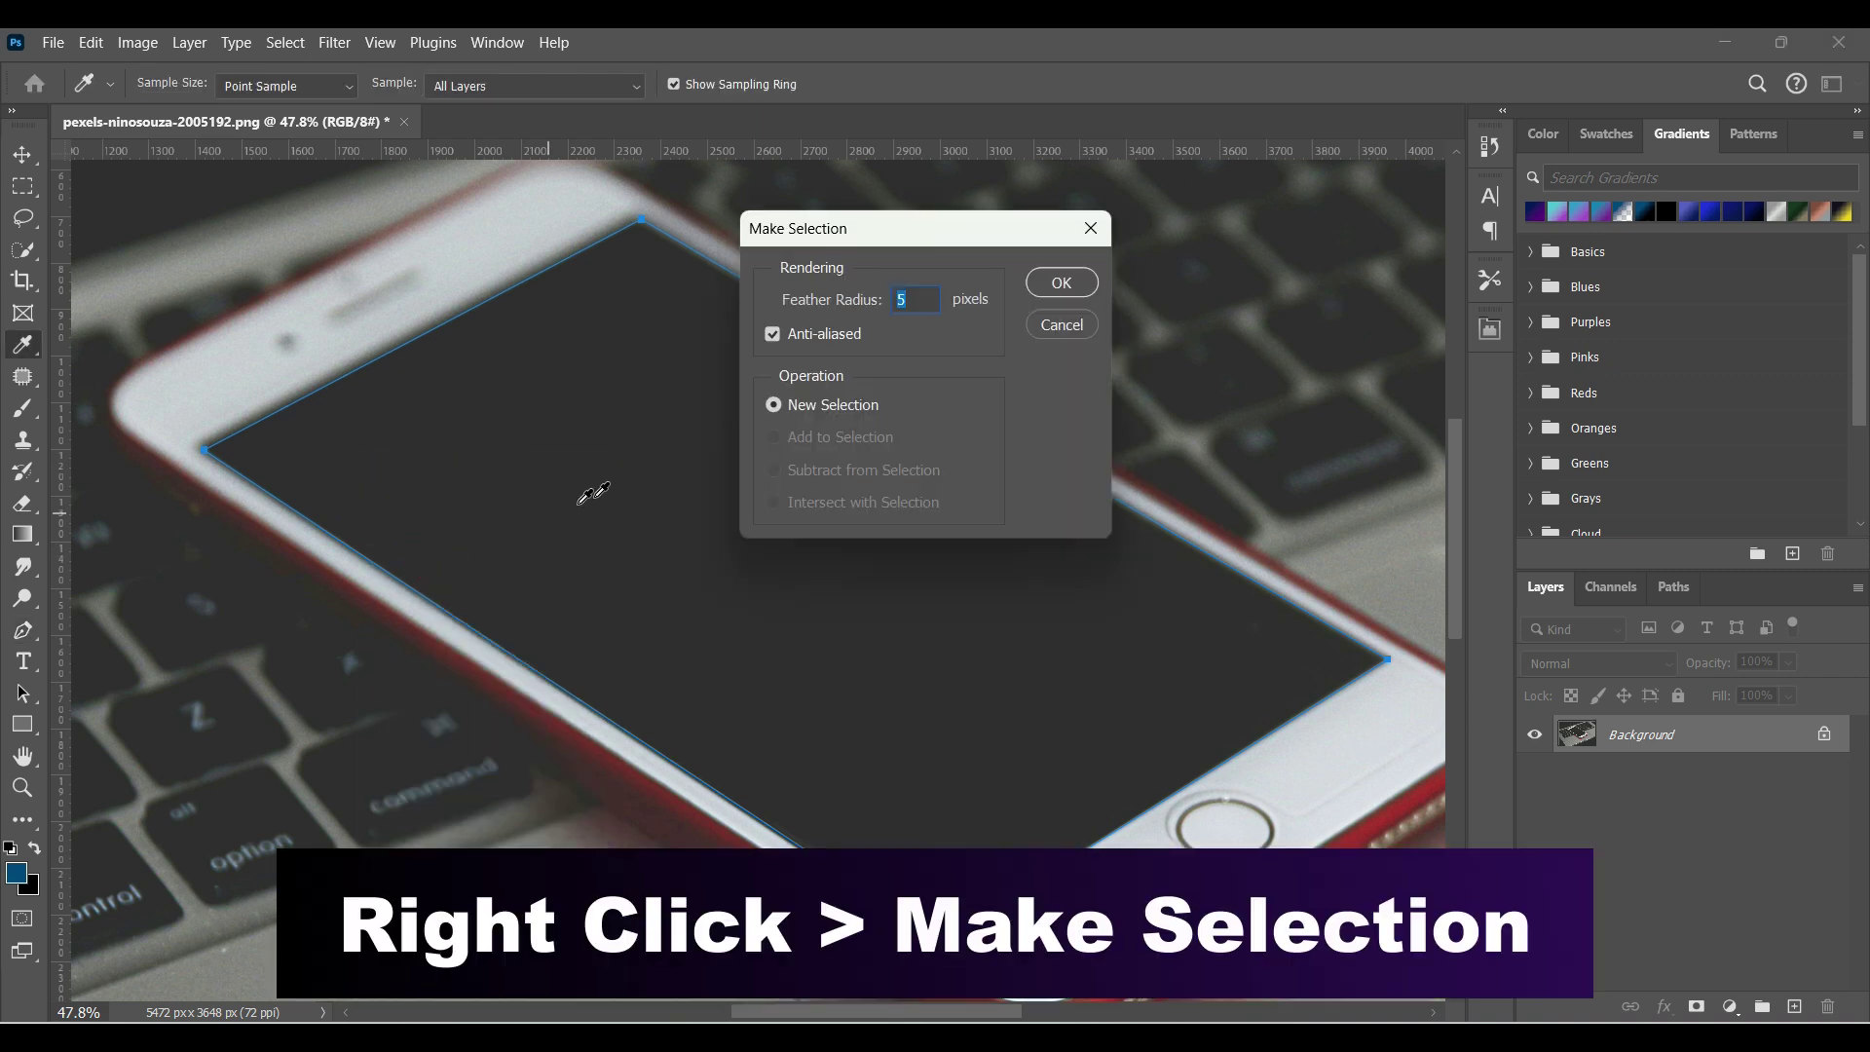
left_click(1061, 283)
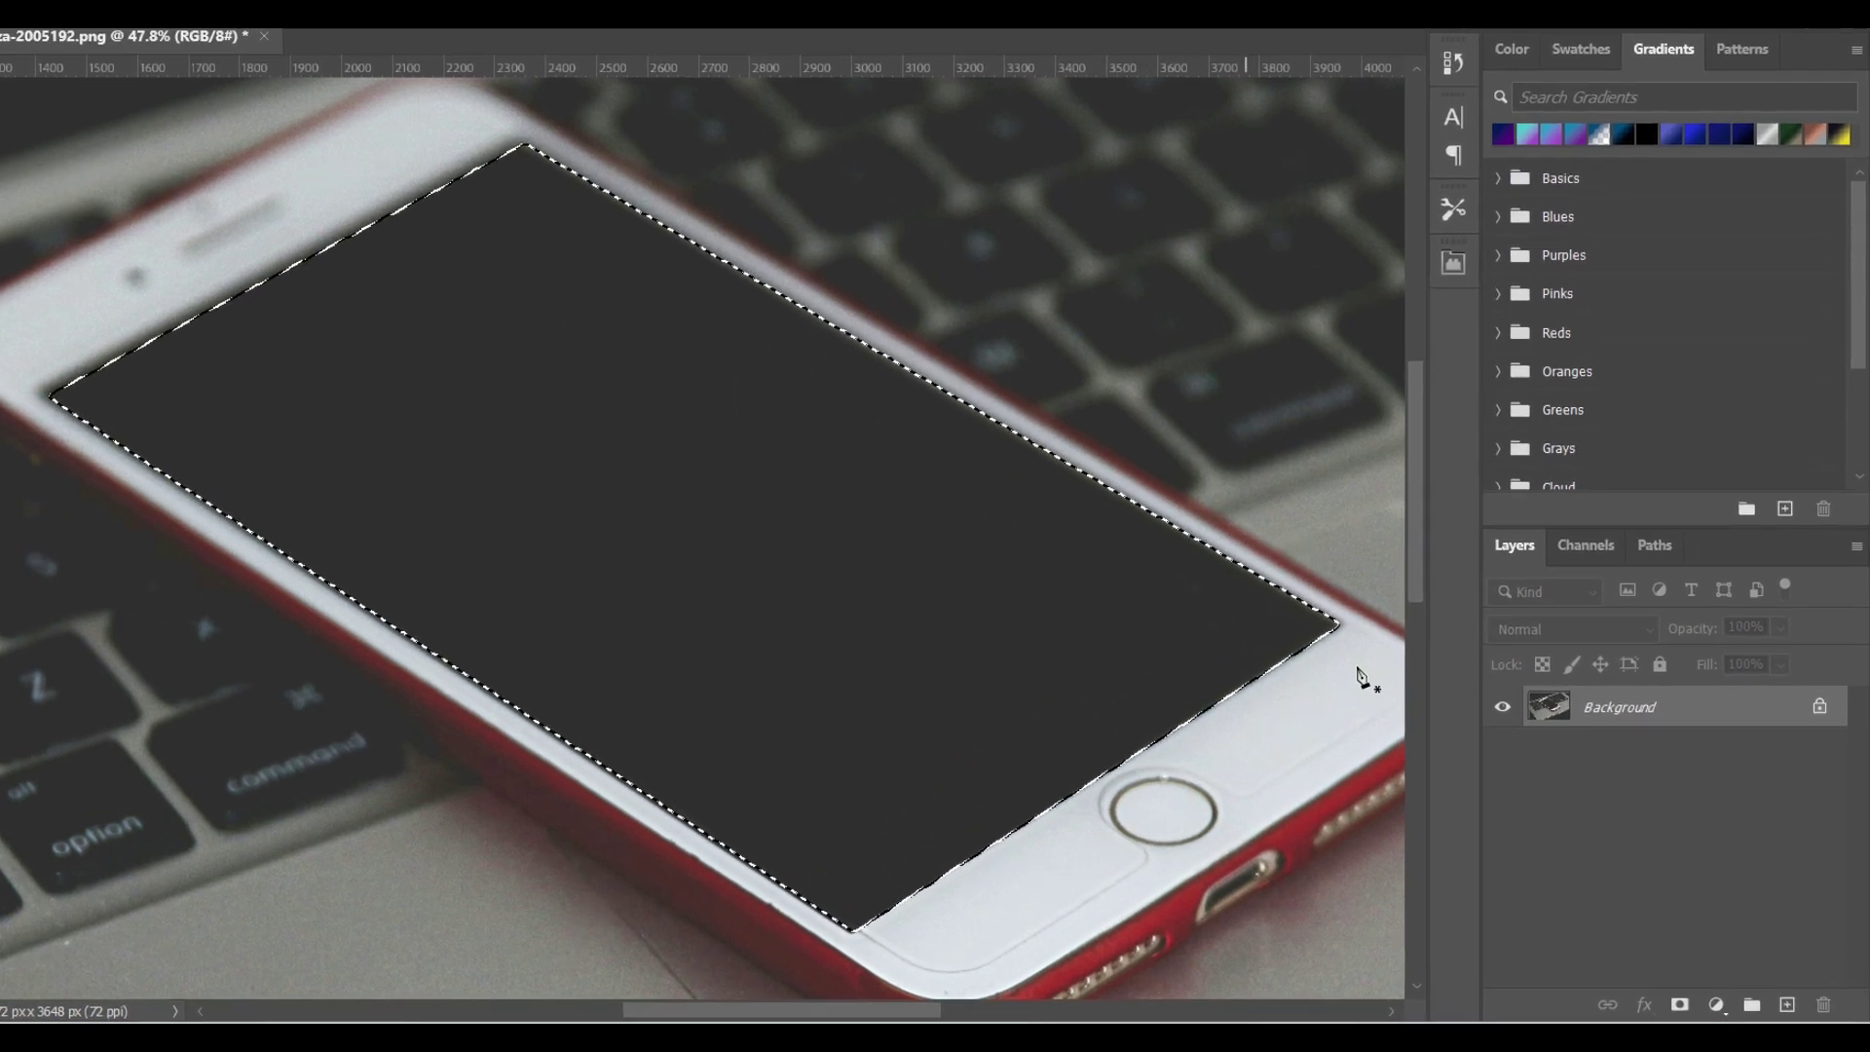
key("ctrl+j")
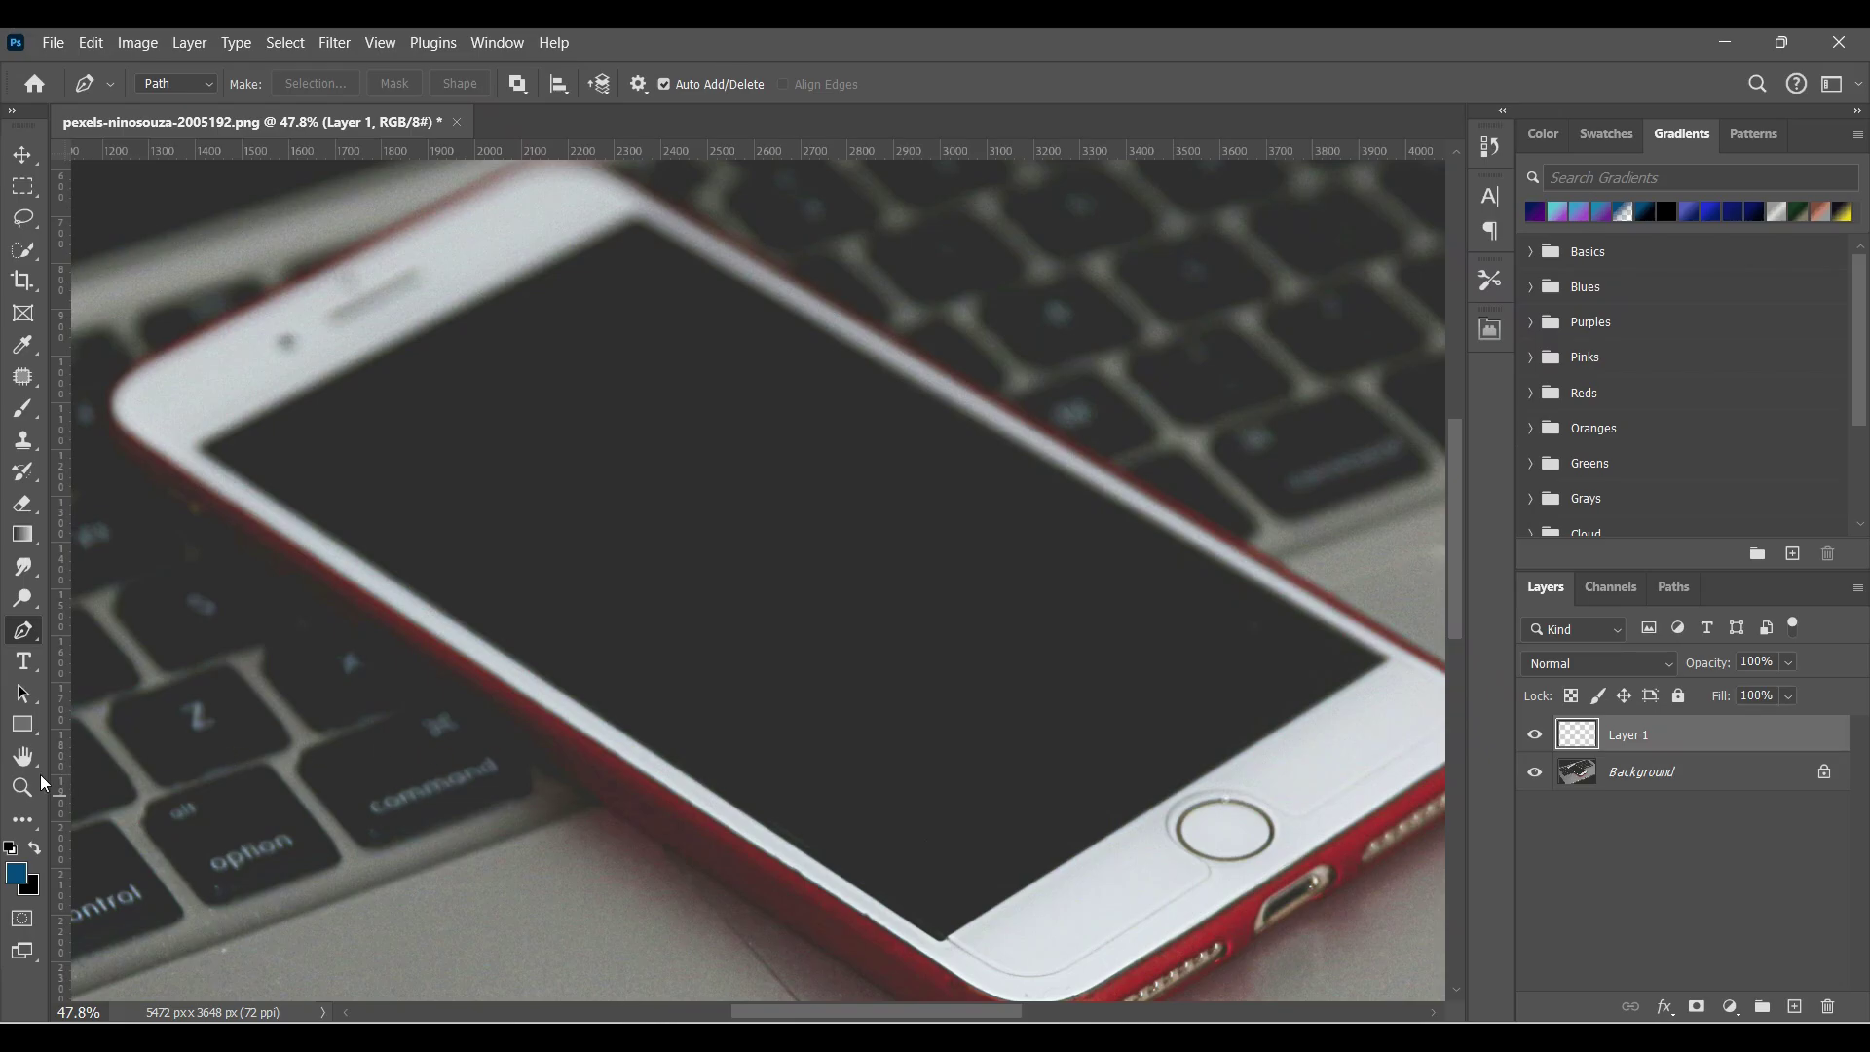
Hide the Background layer so only the copied screen shape is displayed, with the whole canvas in view
left_click(24, 788)
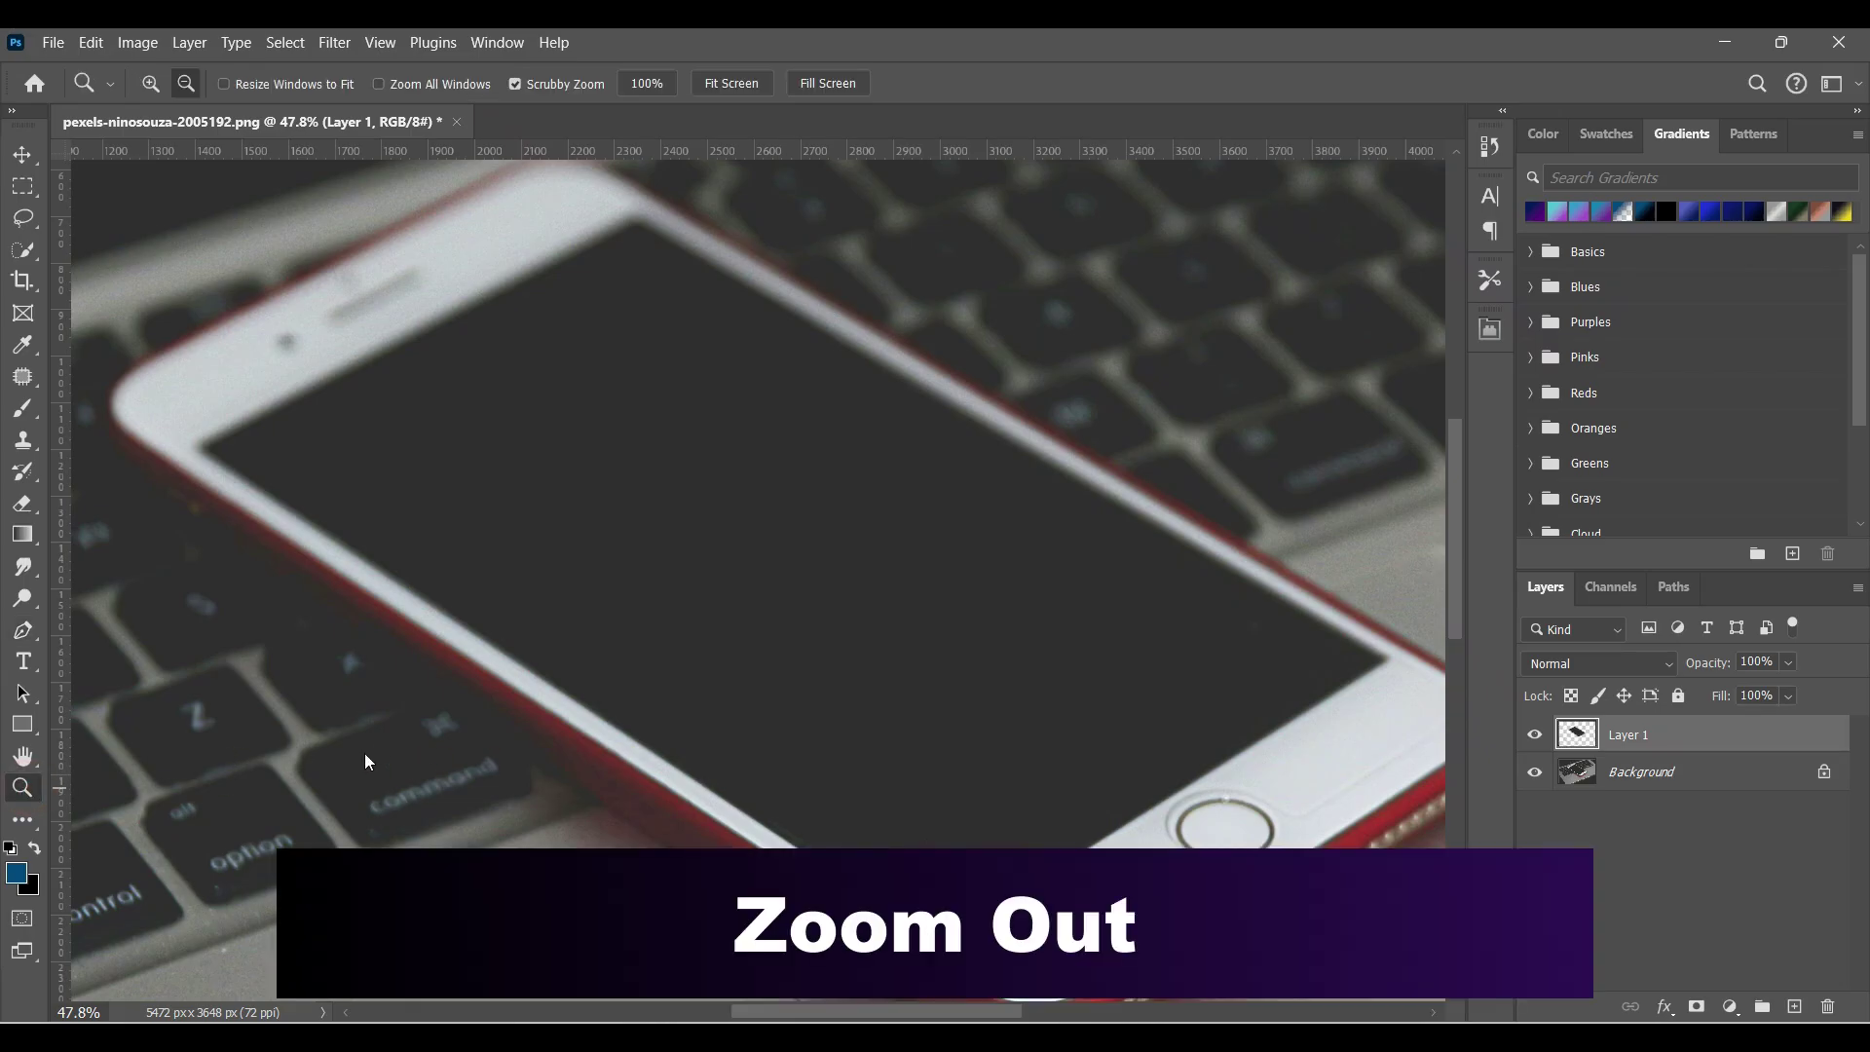
left_click_drag(710, 648, 651, 659)
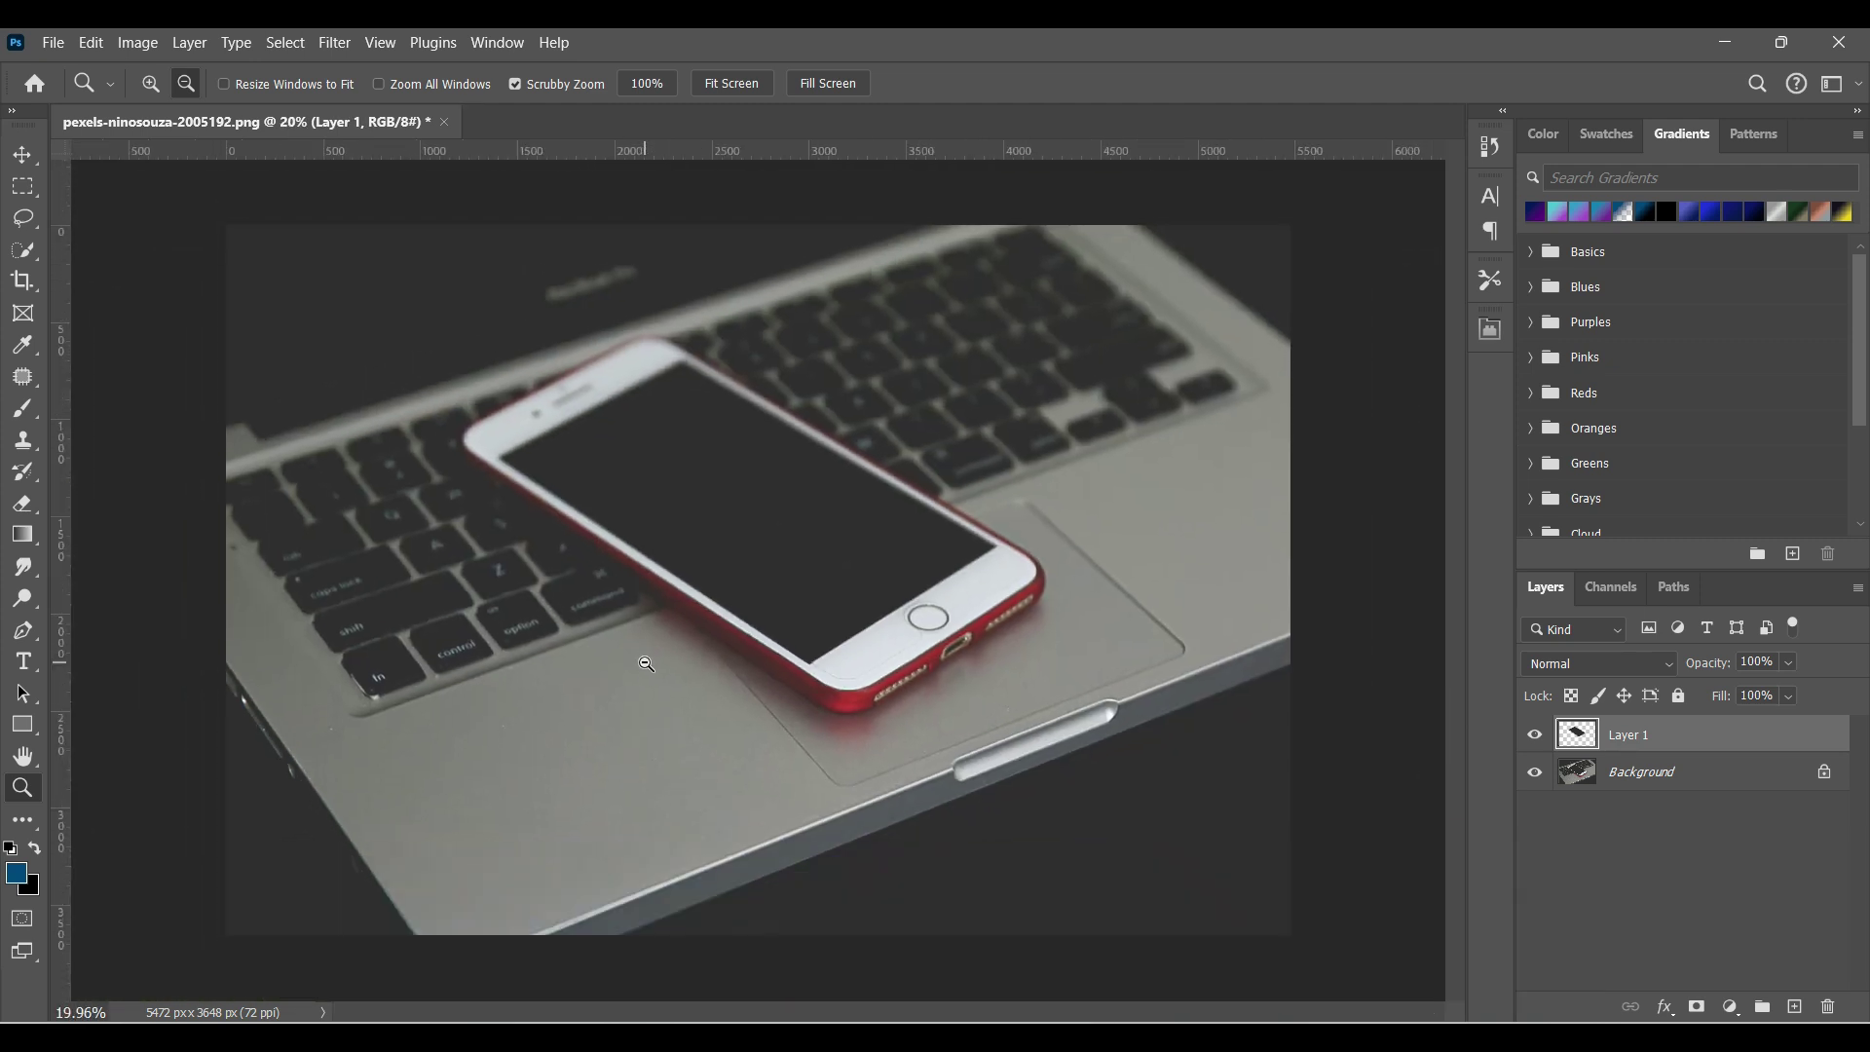
left_click(1538, 773)
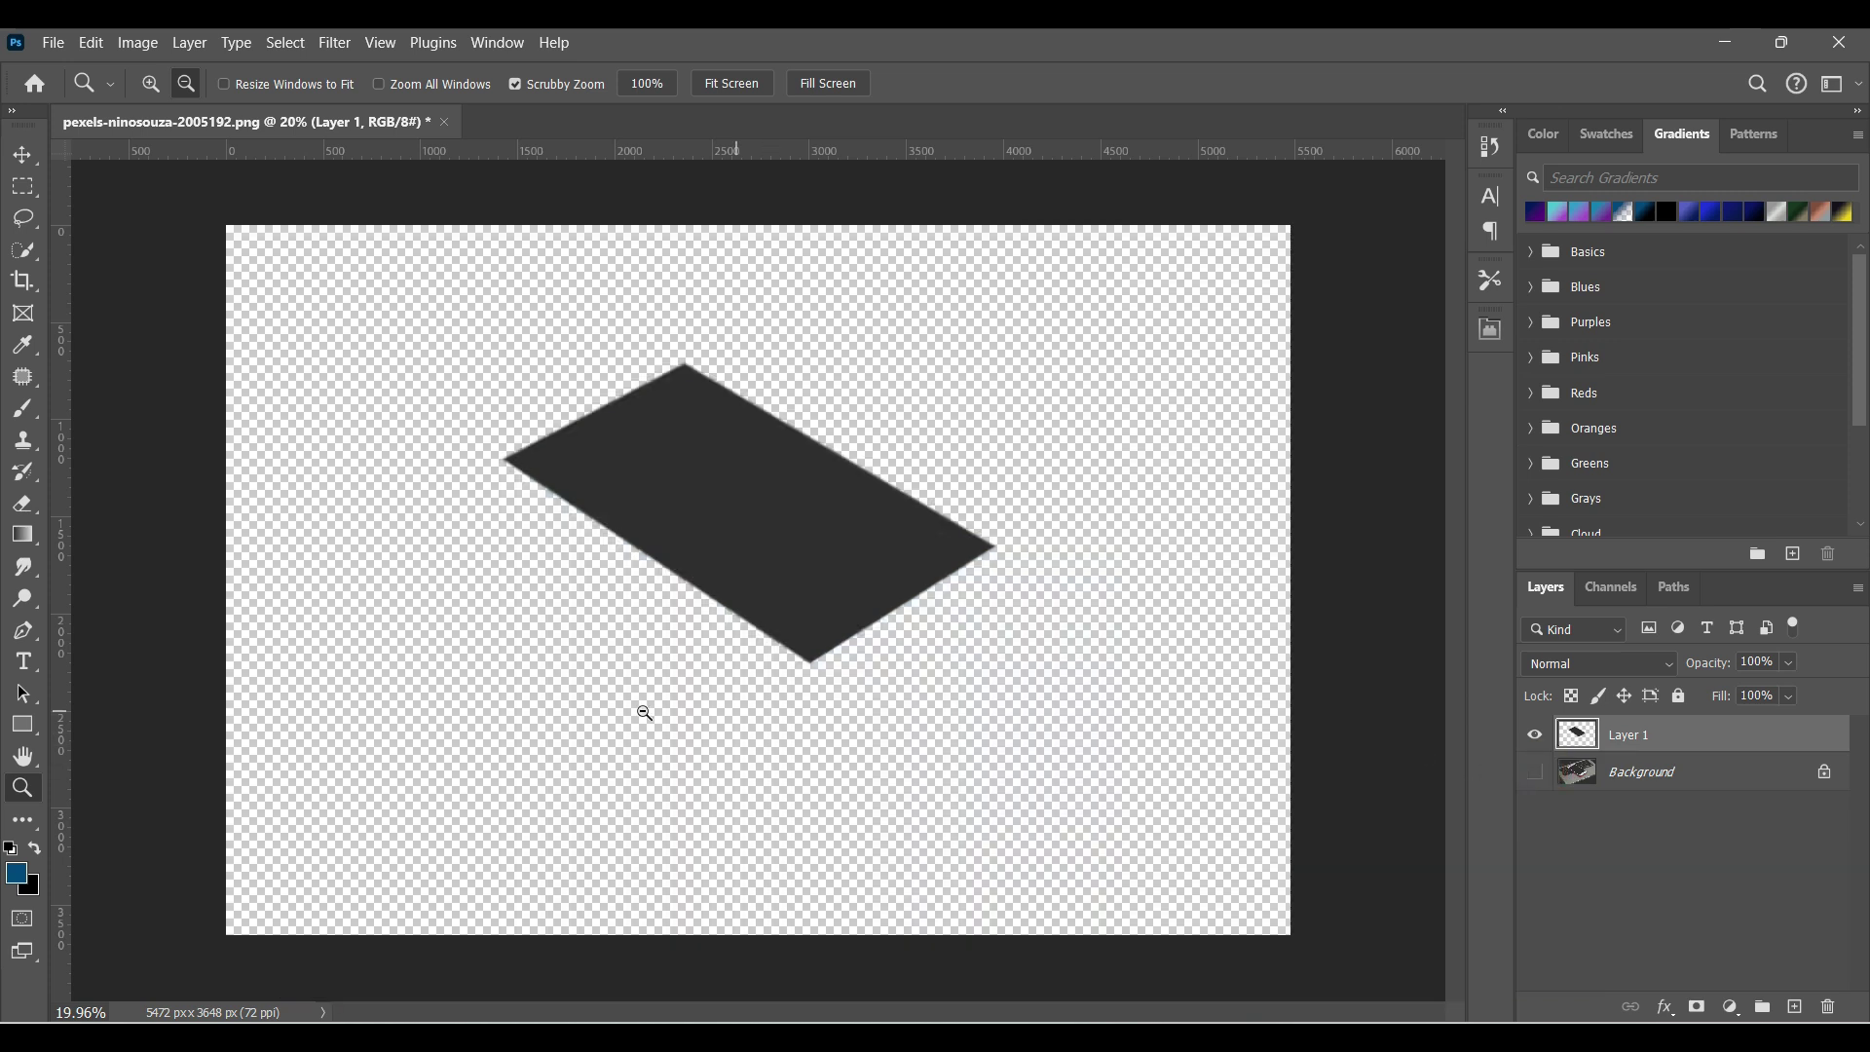
Draw a line about 1853 px long lengthwise through the middle of the screen shape, from one short edge to the other
left_click(24, 740)
left_click(86, 820)
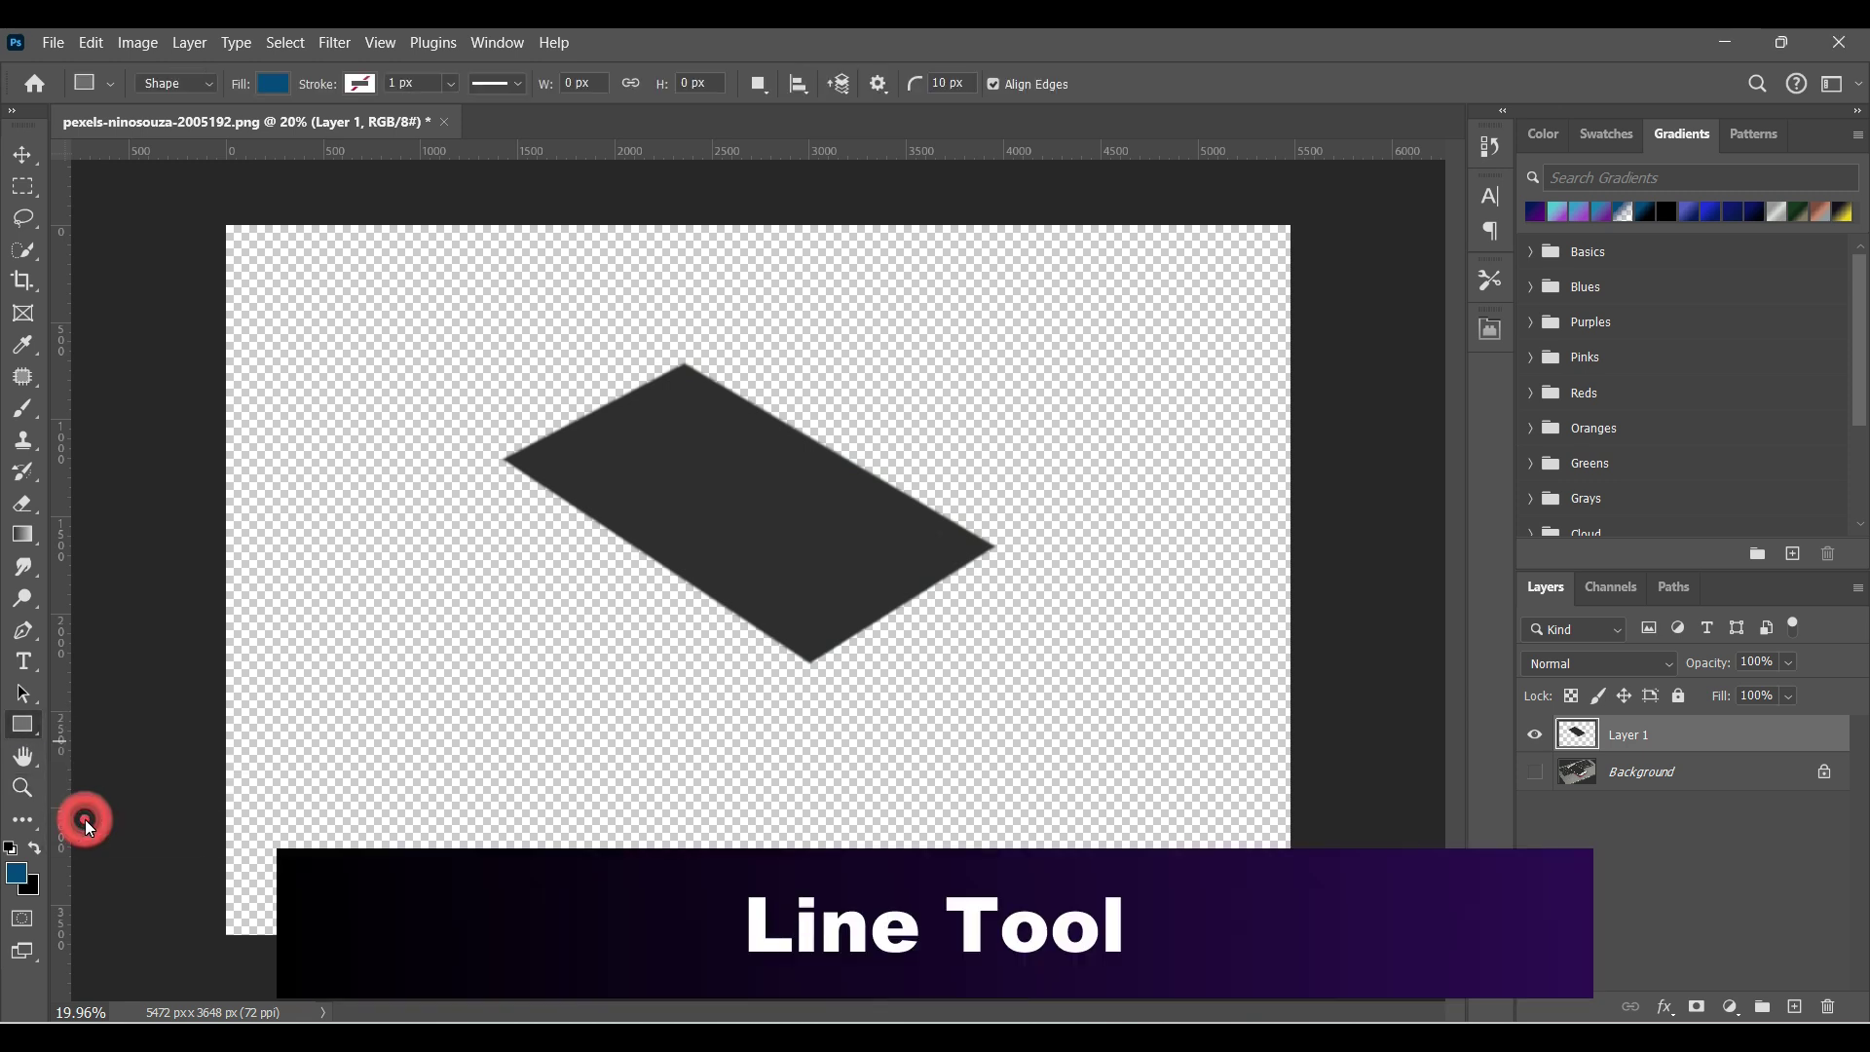
left_click_drag(605, 406, 909, 600)
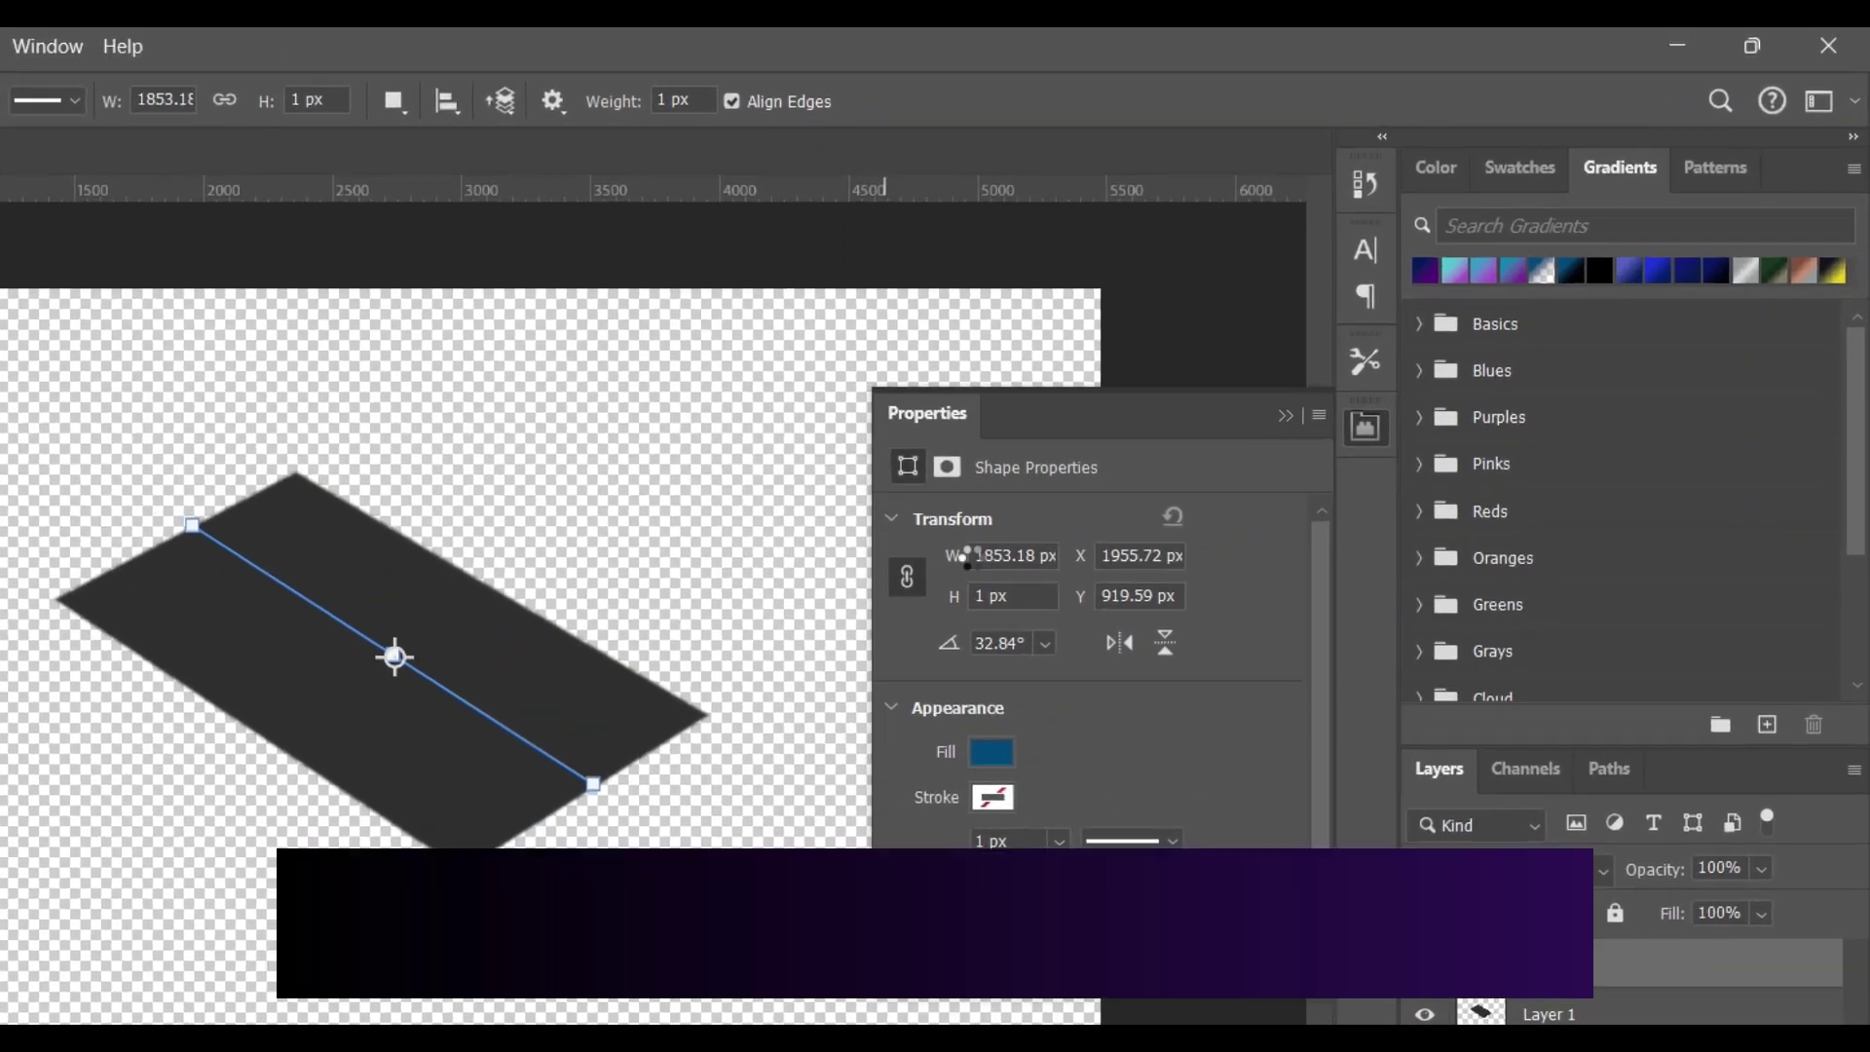
Copy the line's width value and place it as the text "1853.18" on the canvas beside the screen shape
left_click_drag(1153, 451, 1208, 457)
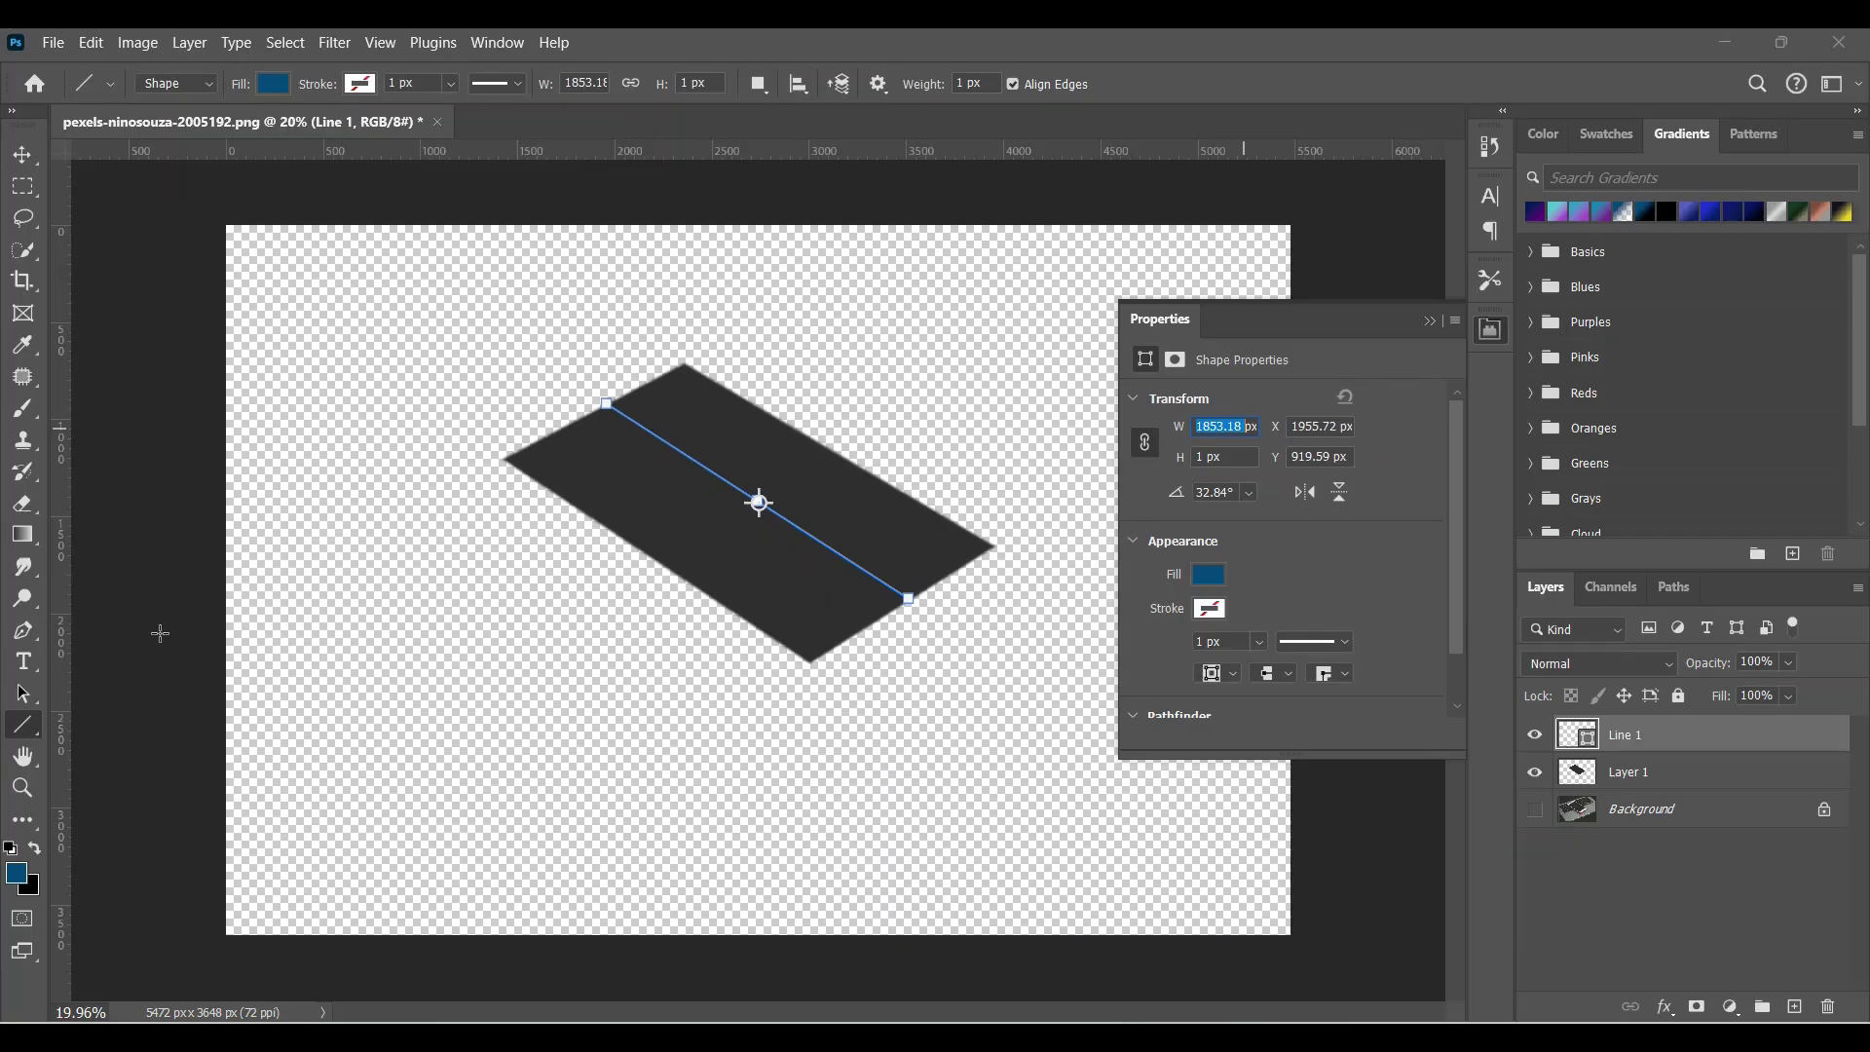
left_click(24, 661)
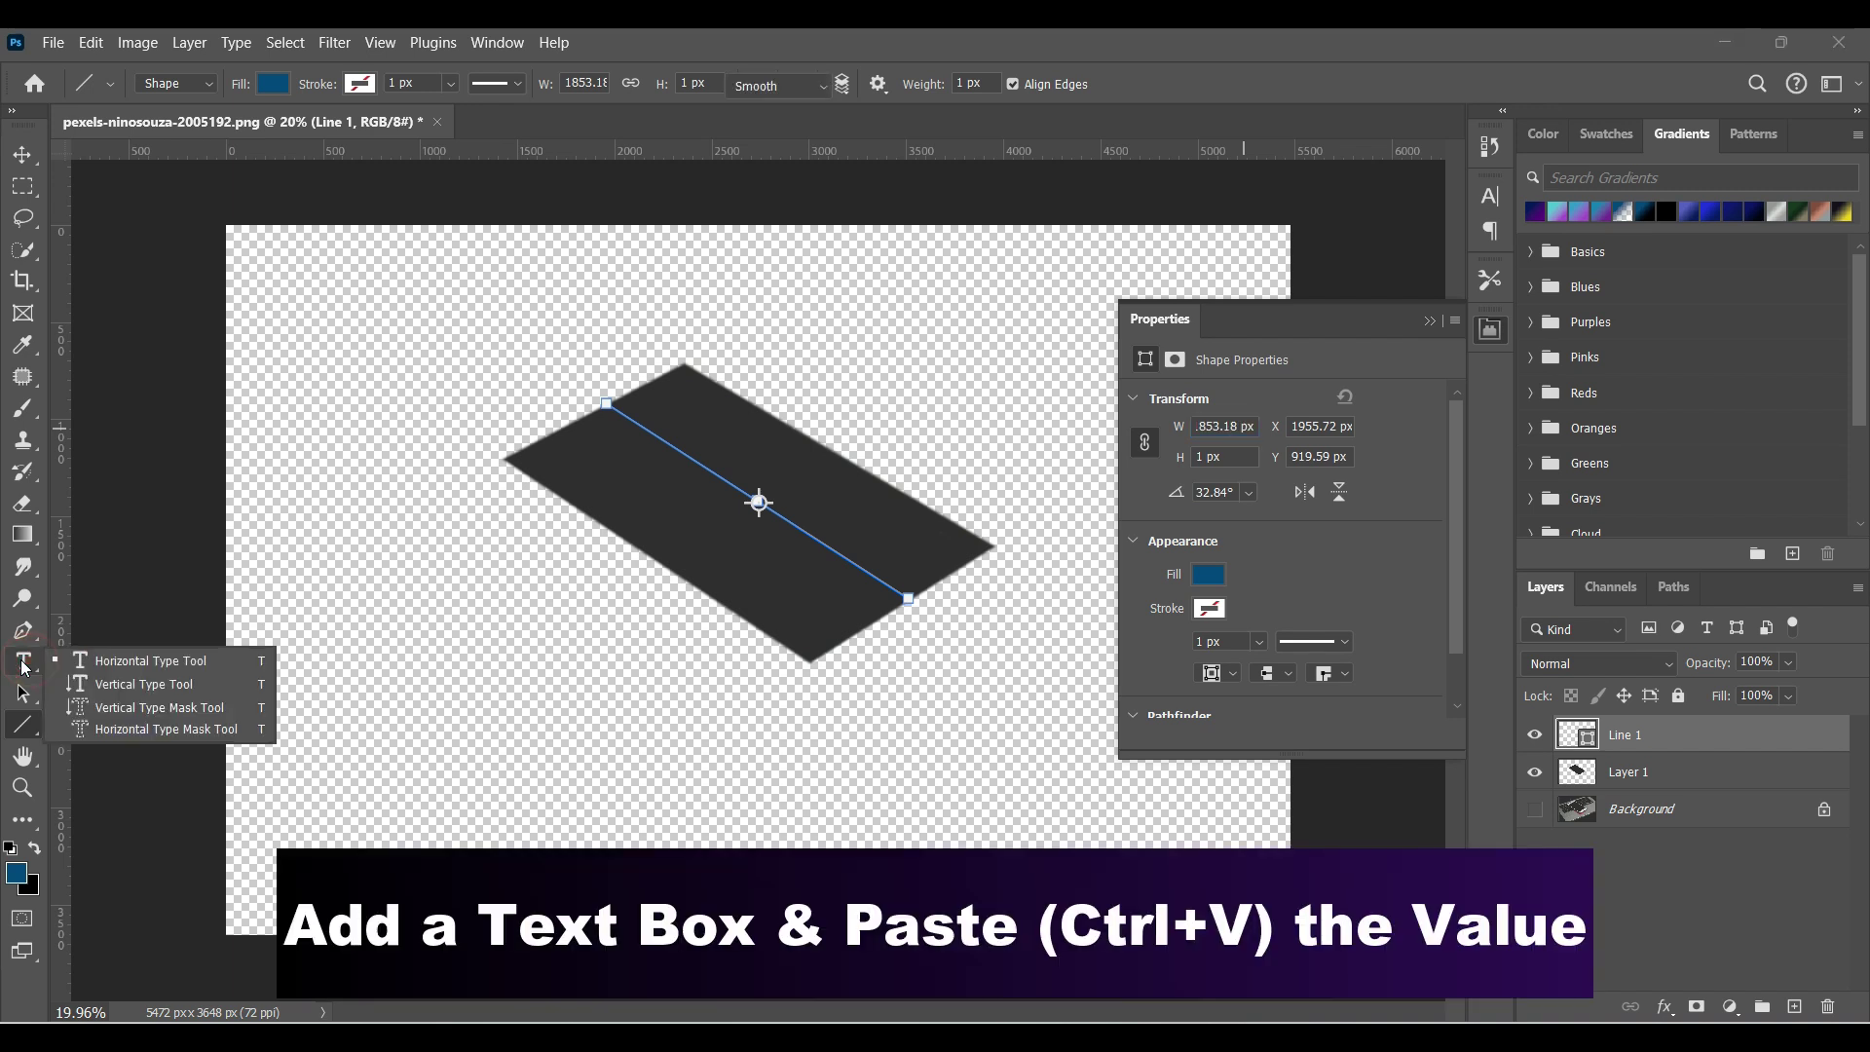
left_click(81, 665)
left_click(353, 410)
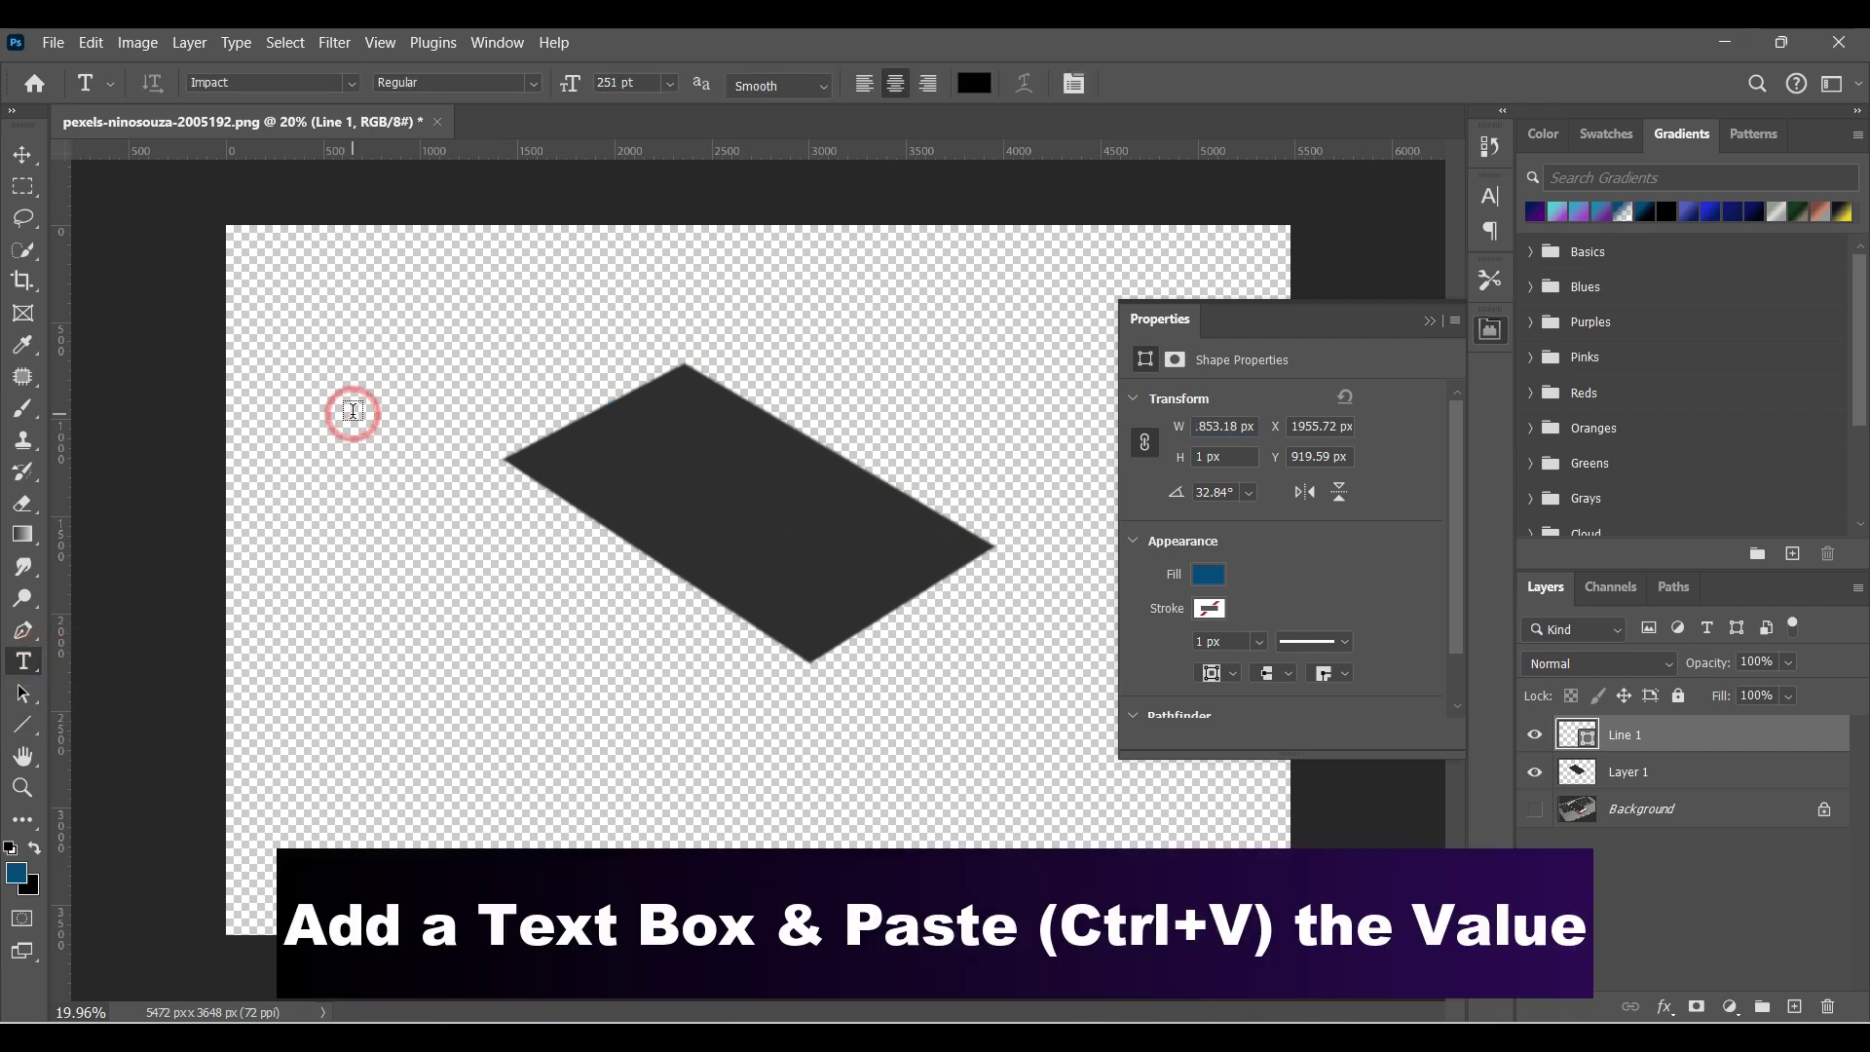
type("1853.18")
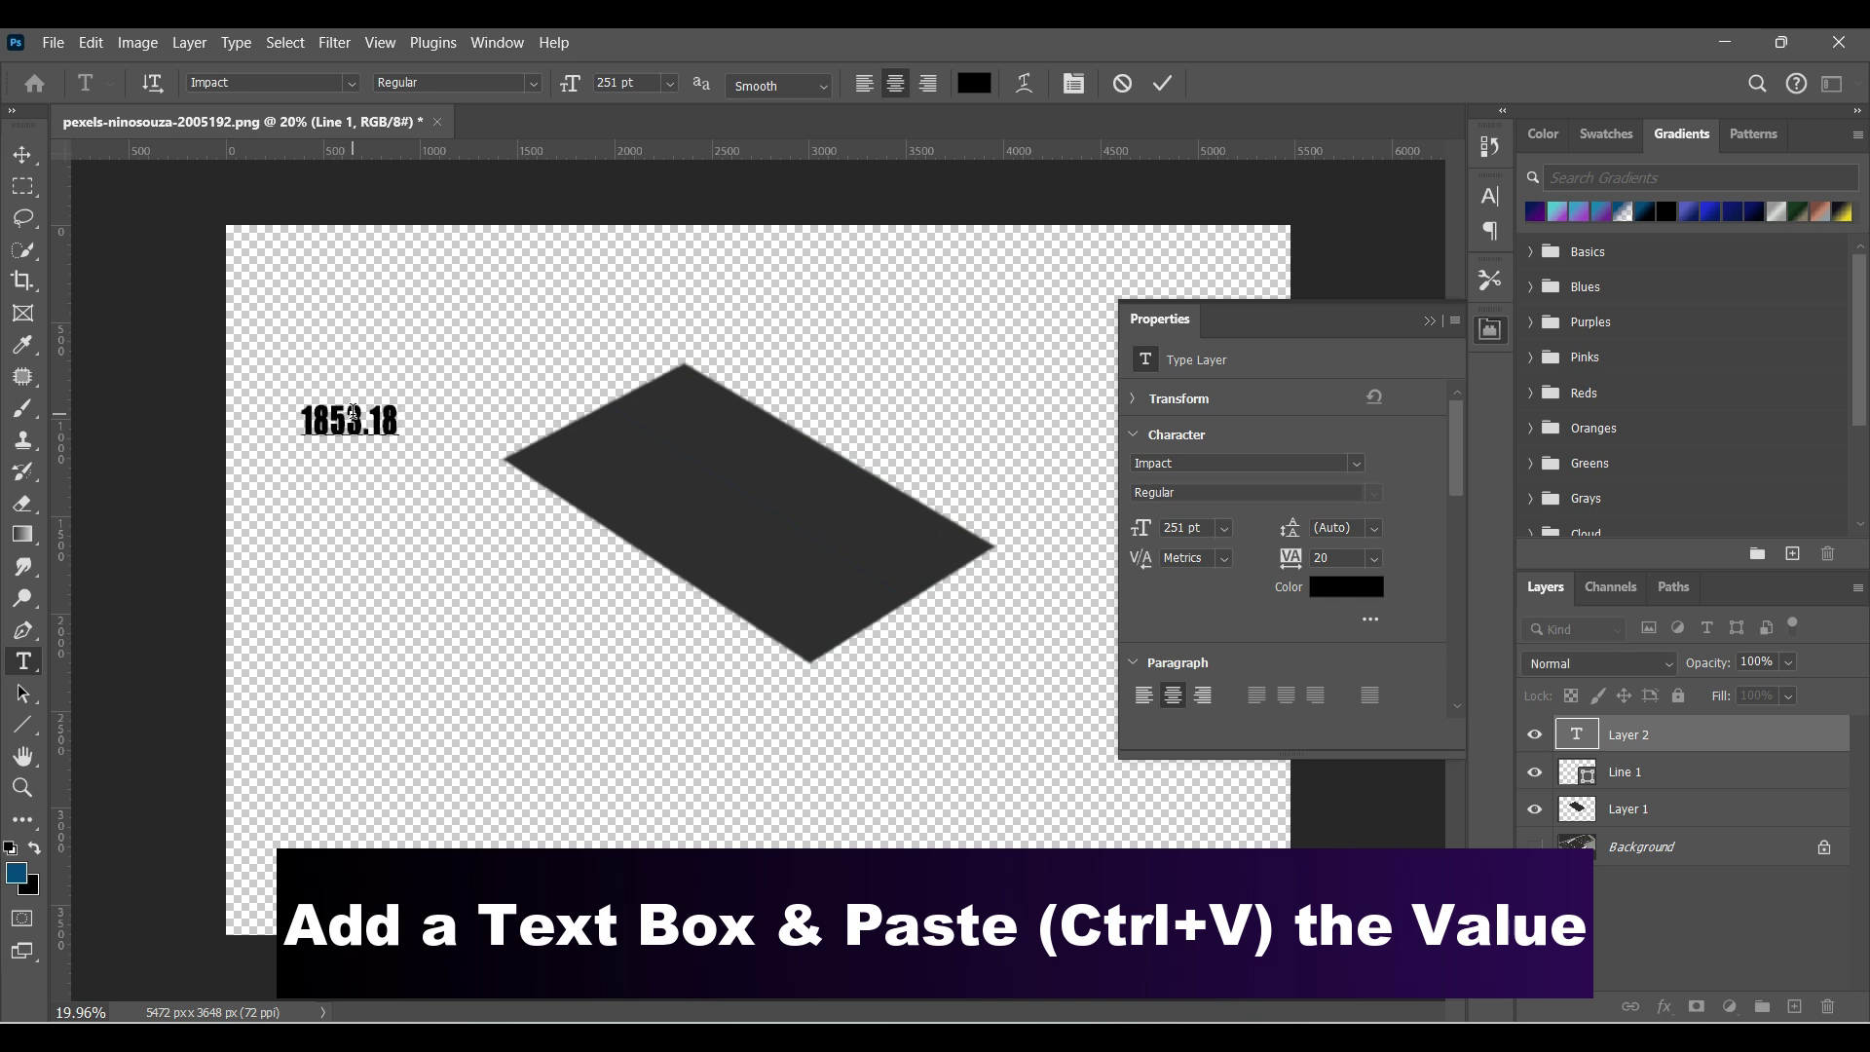
Draw a line about 1062 px long across the screen shape's short dimension and place its length as the text "1061.94" below the first value
left_click(25, 725)
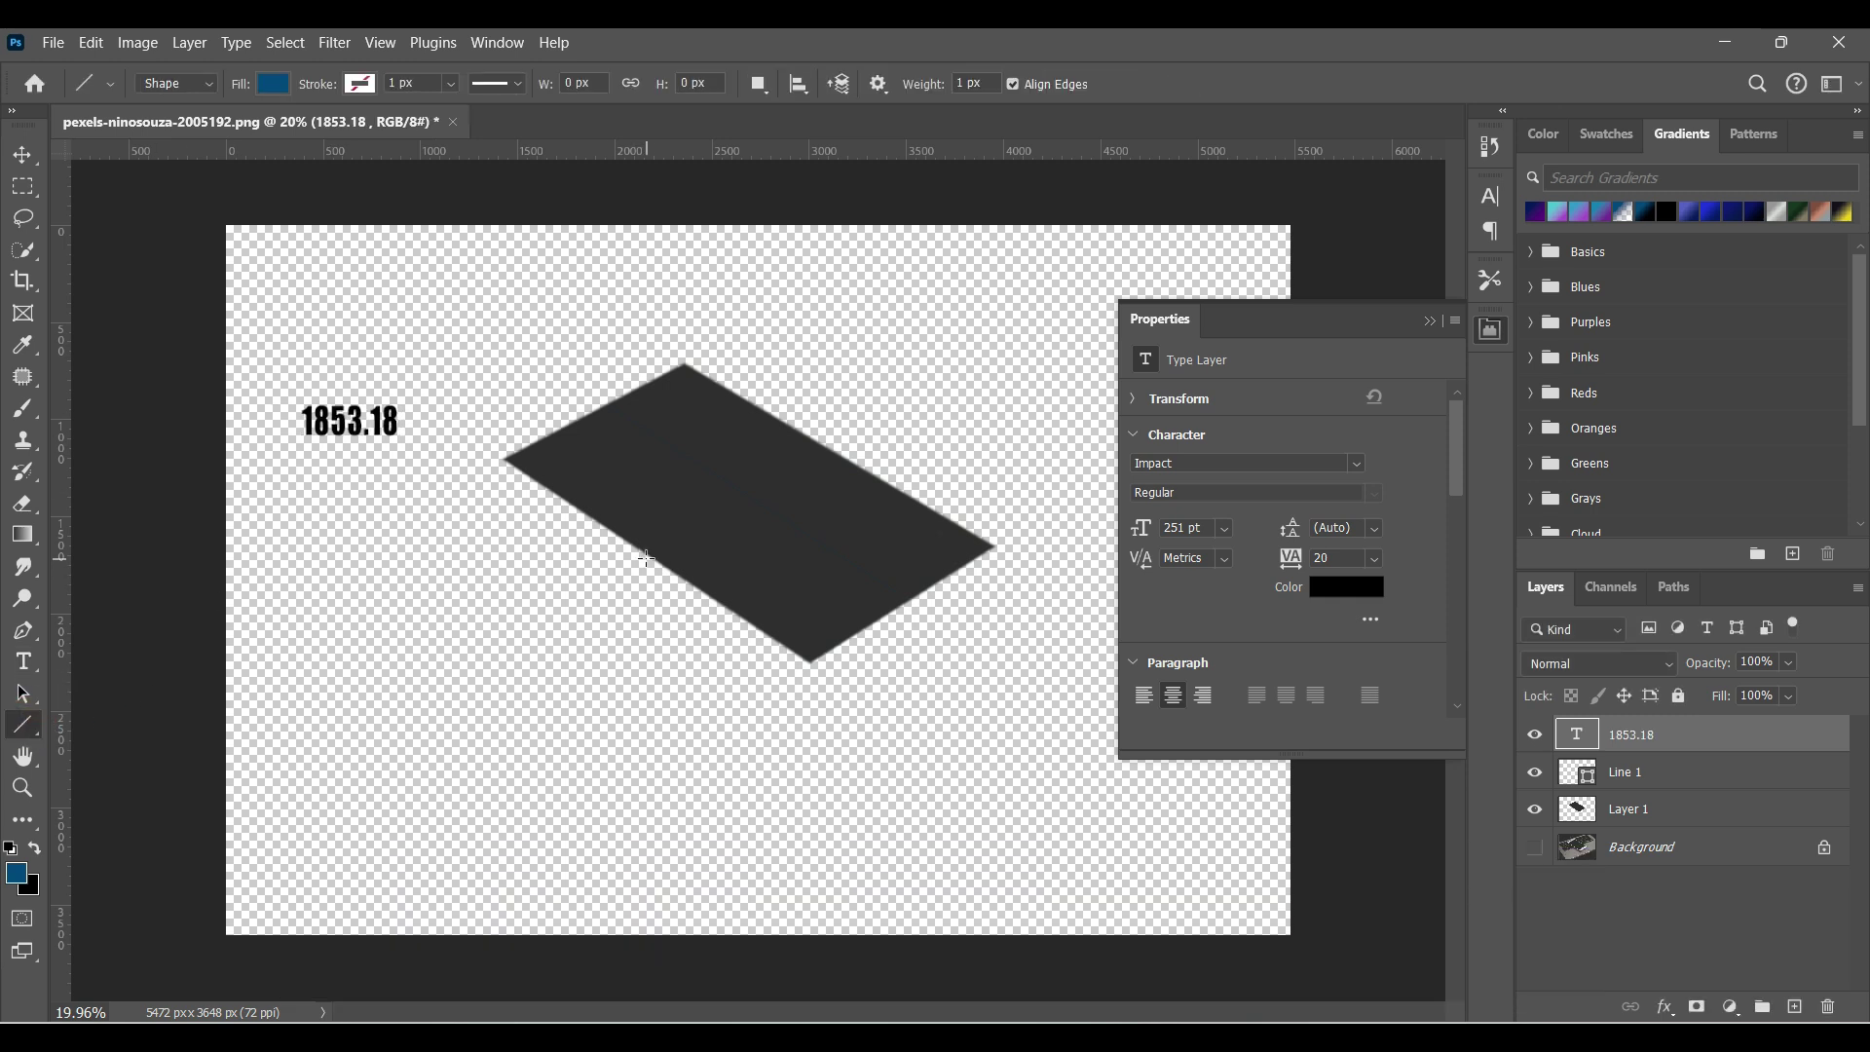
left_click_drag(646, 553, 819, 442)
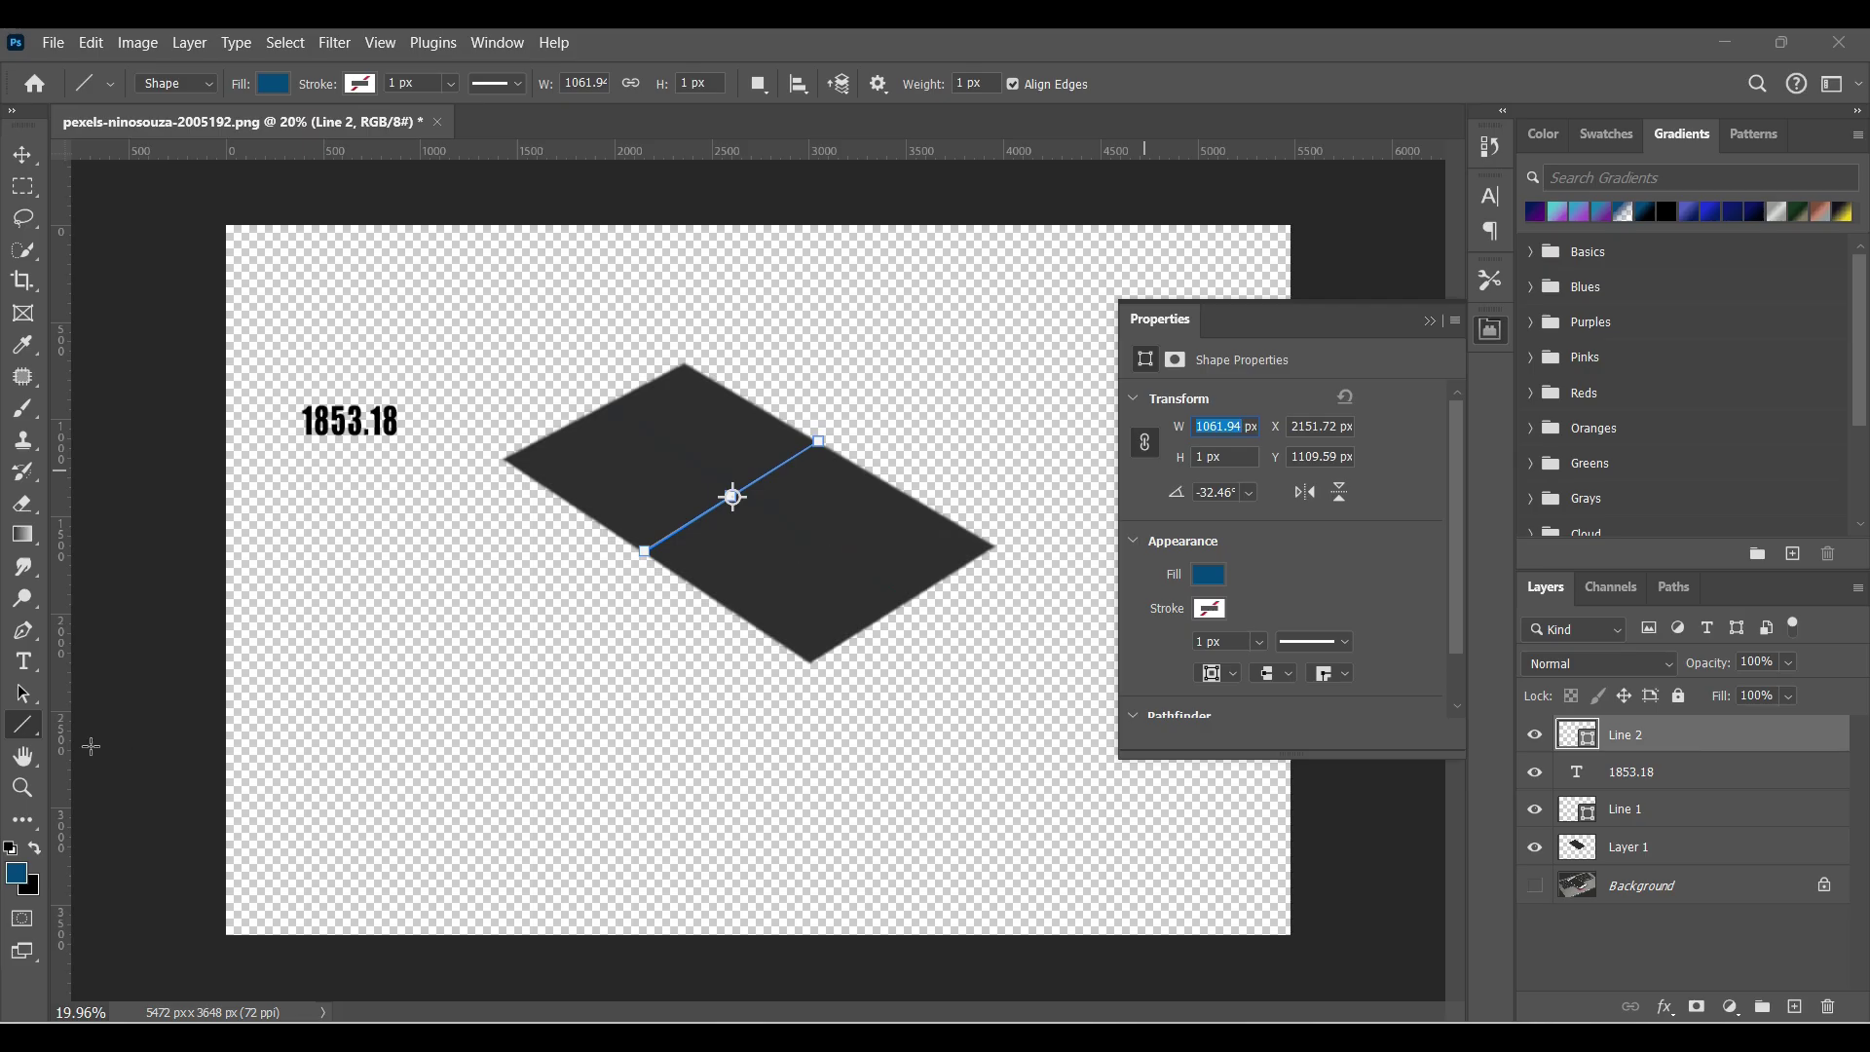
left_click(24, 661)
left_click(362, 517)
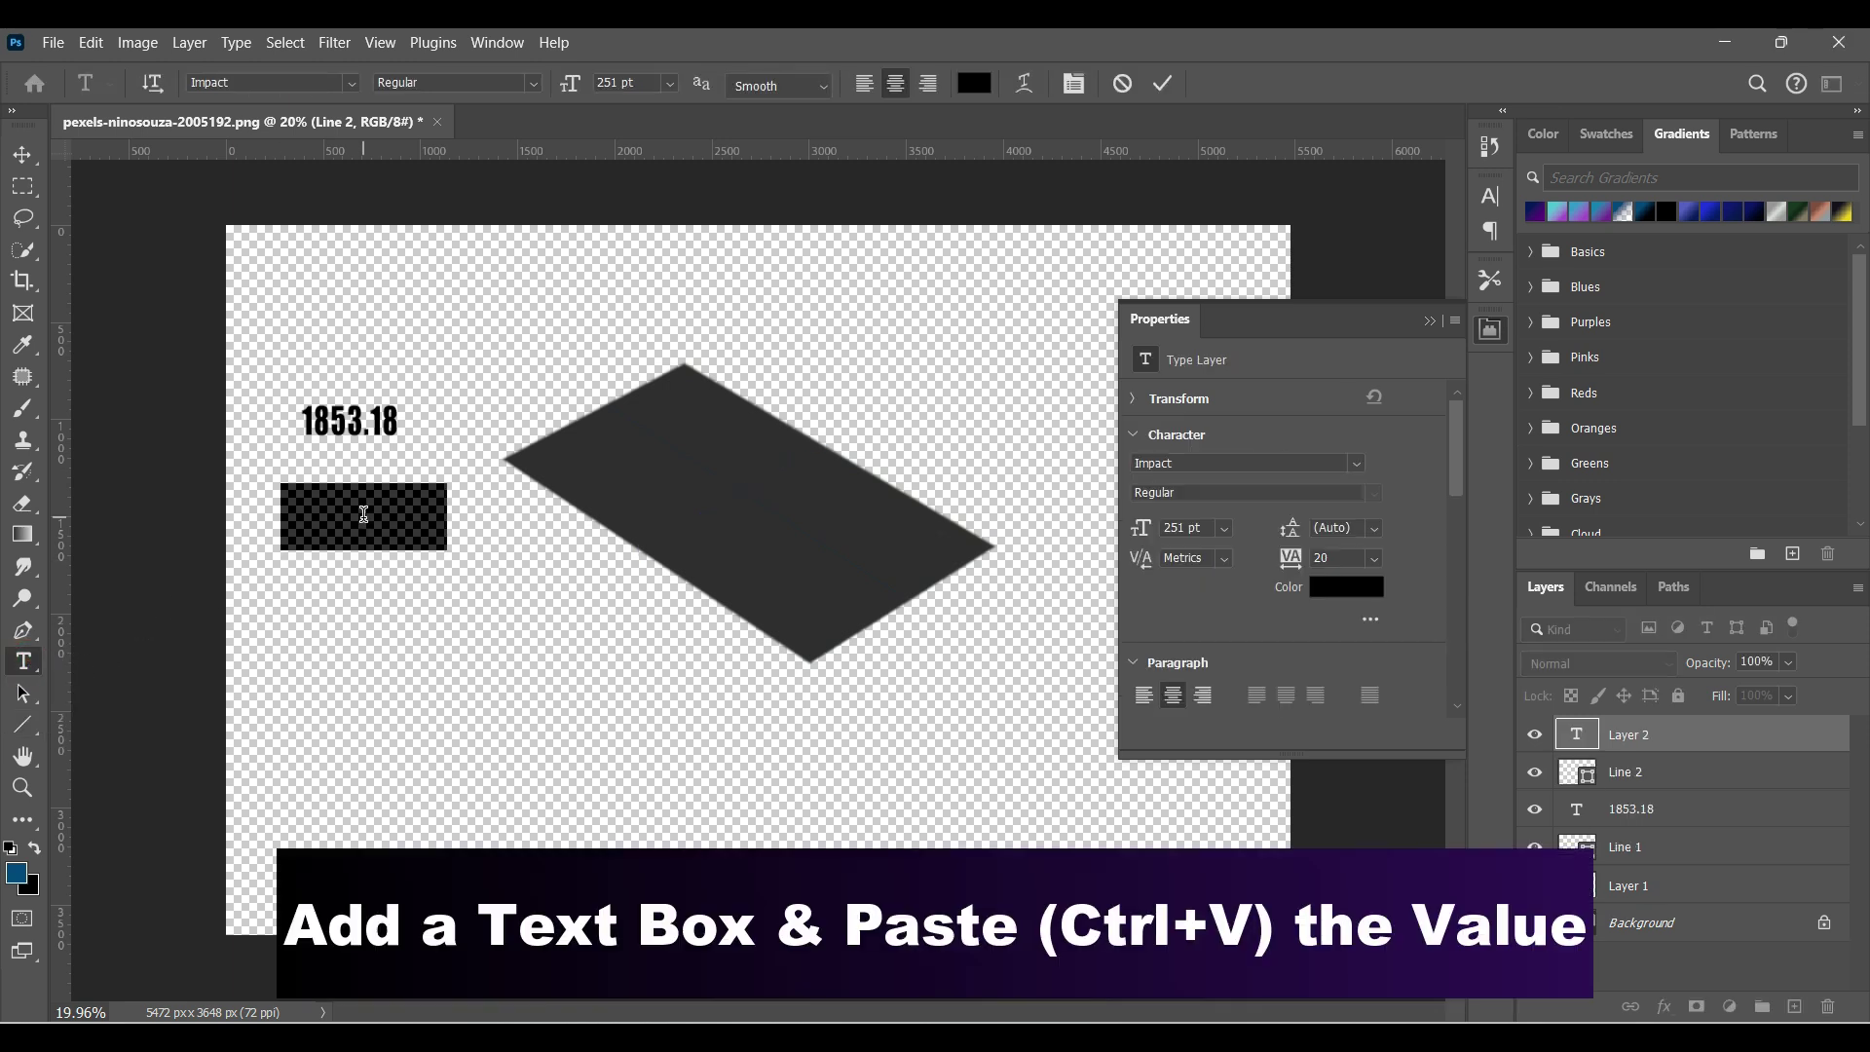
type("1061.94")
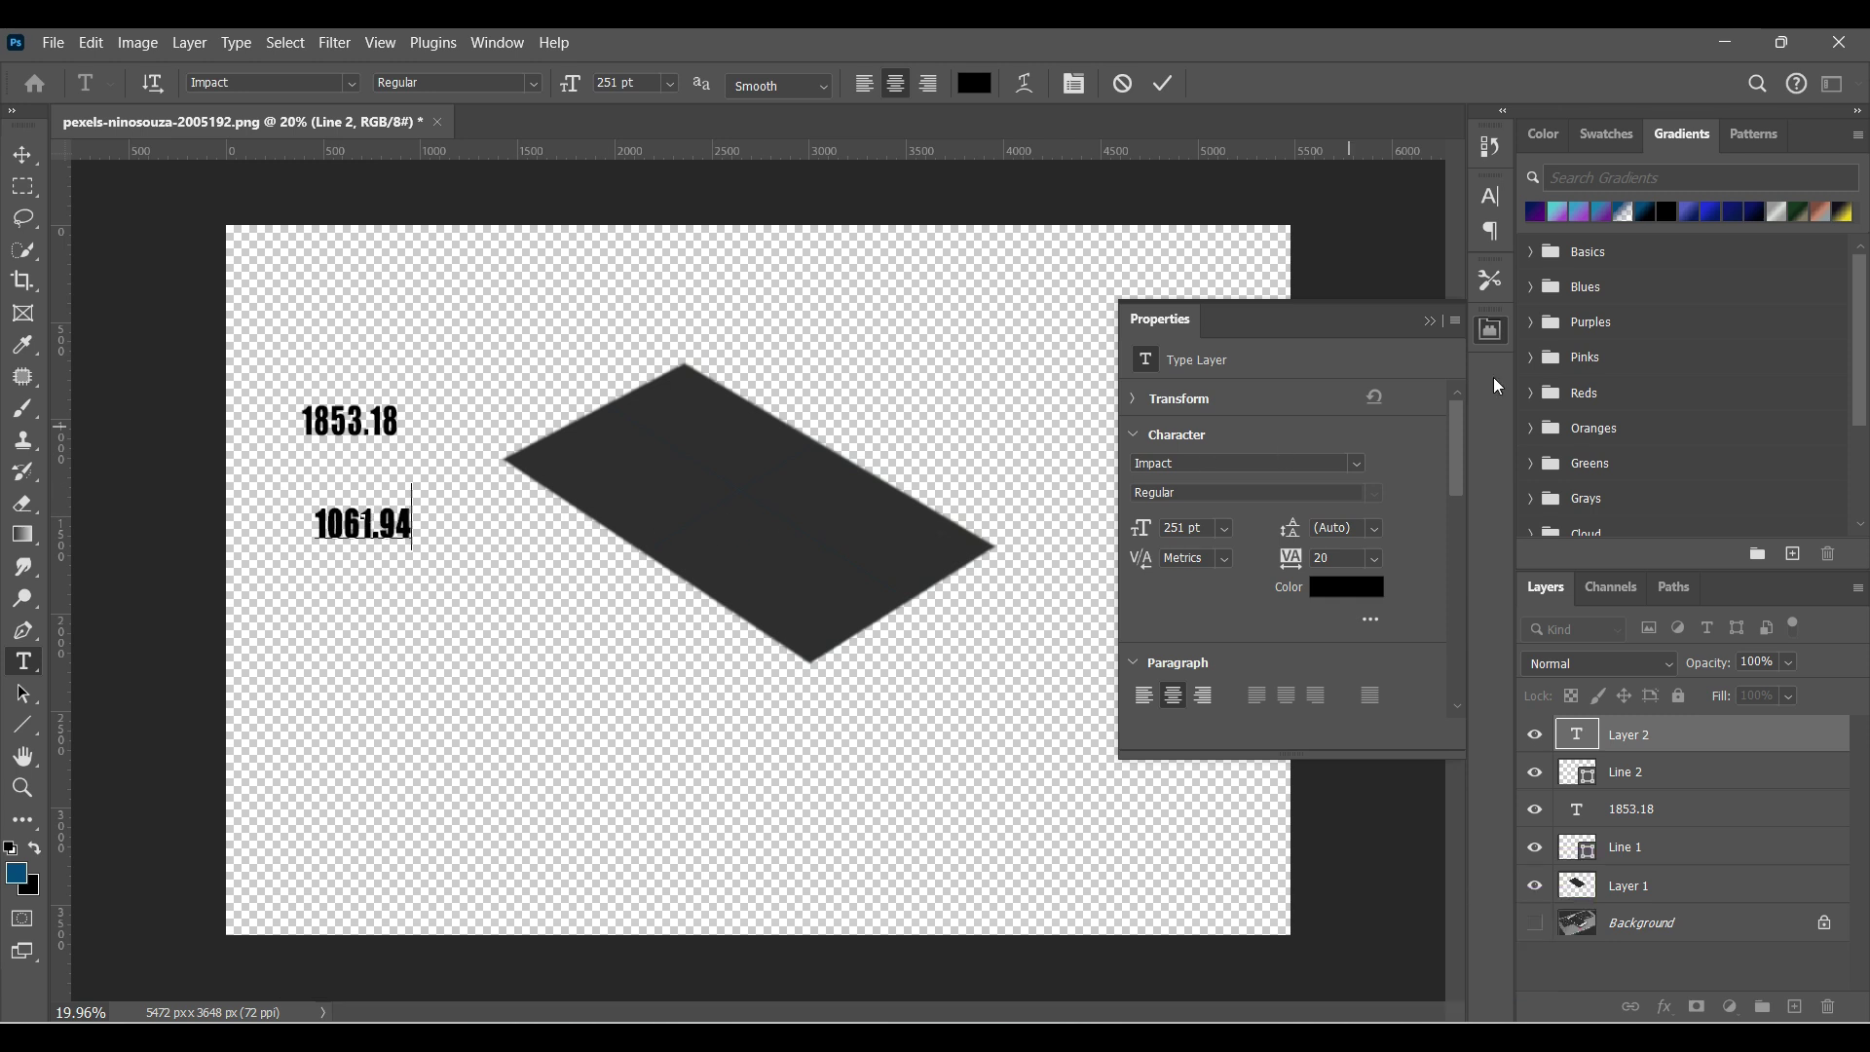
Collapse the type properties and make the Background layer visible again
left_click(1431, 322)
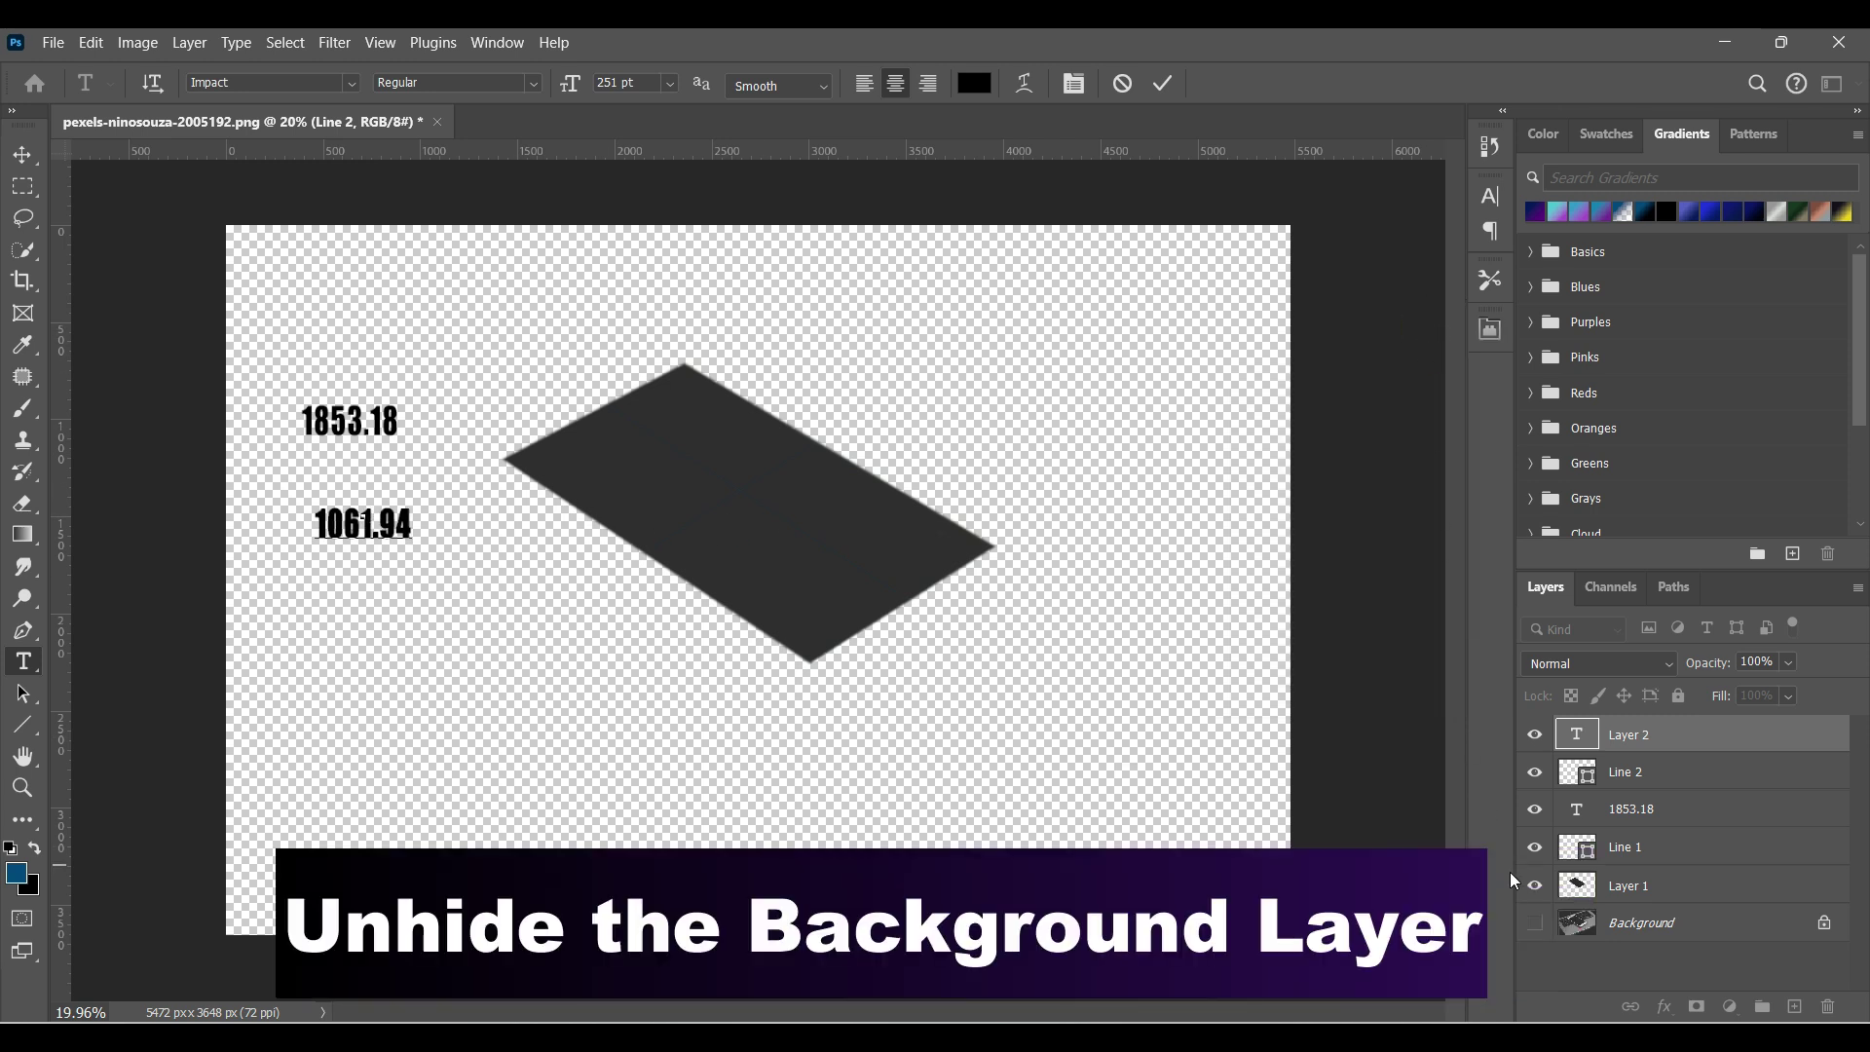
left_click(1535, 923)
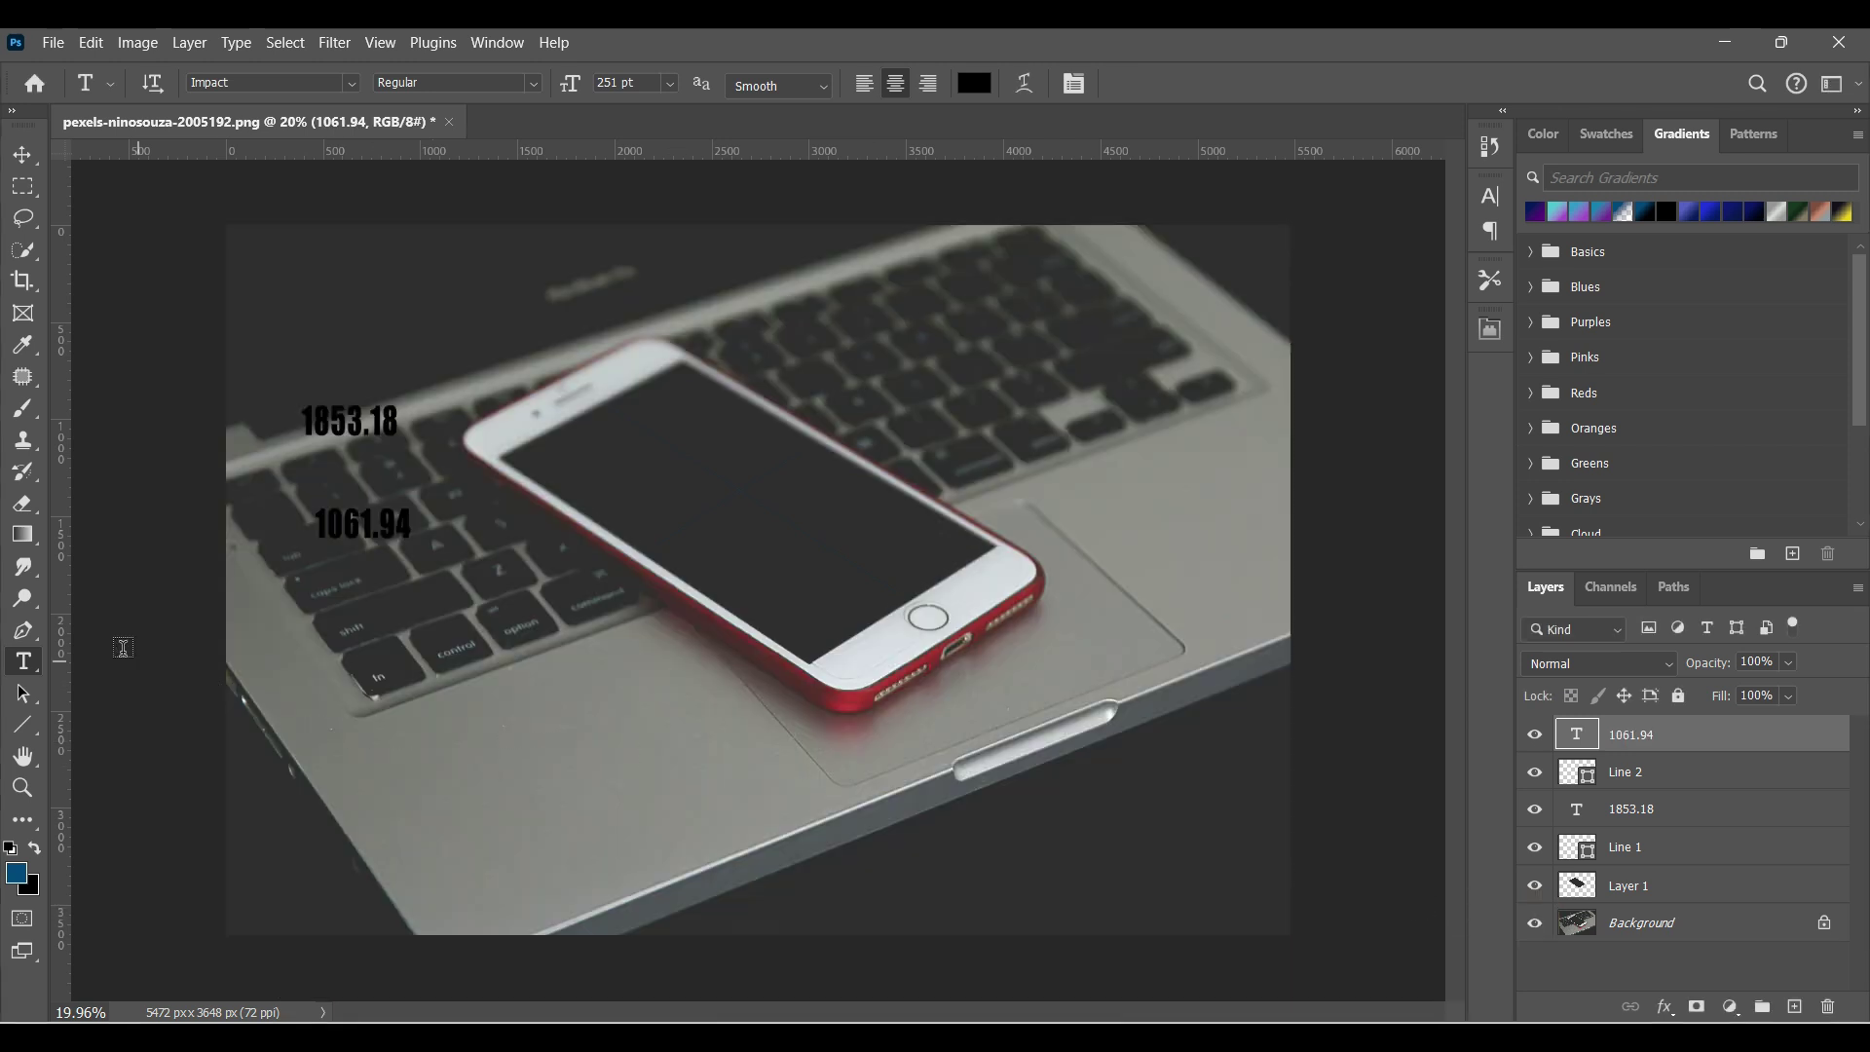
Create a rectangle 1061.94 px wide and 1853.18 px high with 14 px corner radii over the phone
right_click(35, 728)
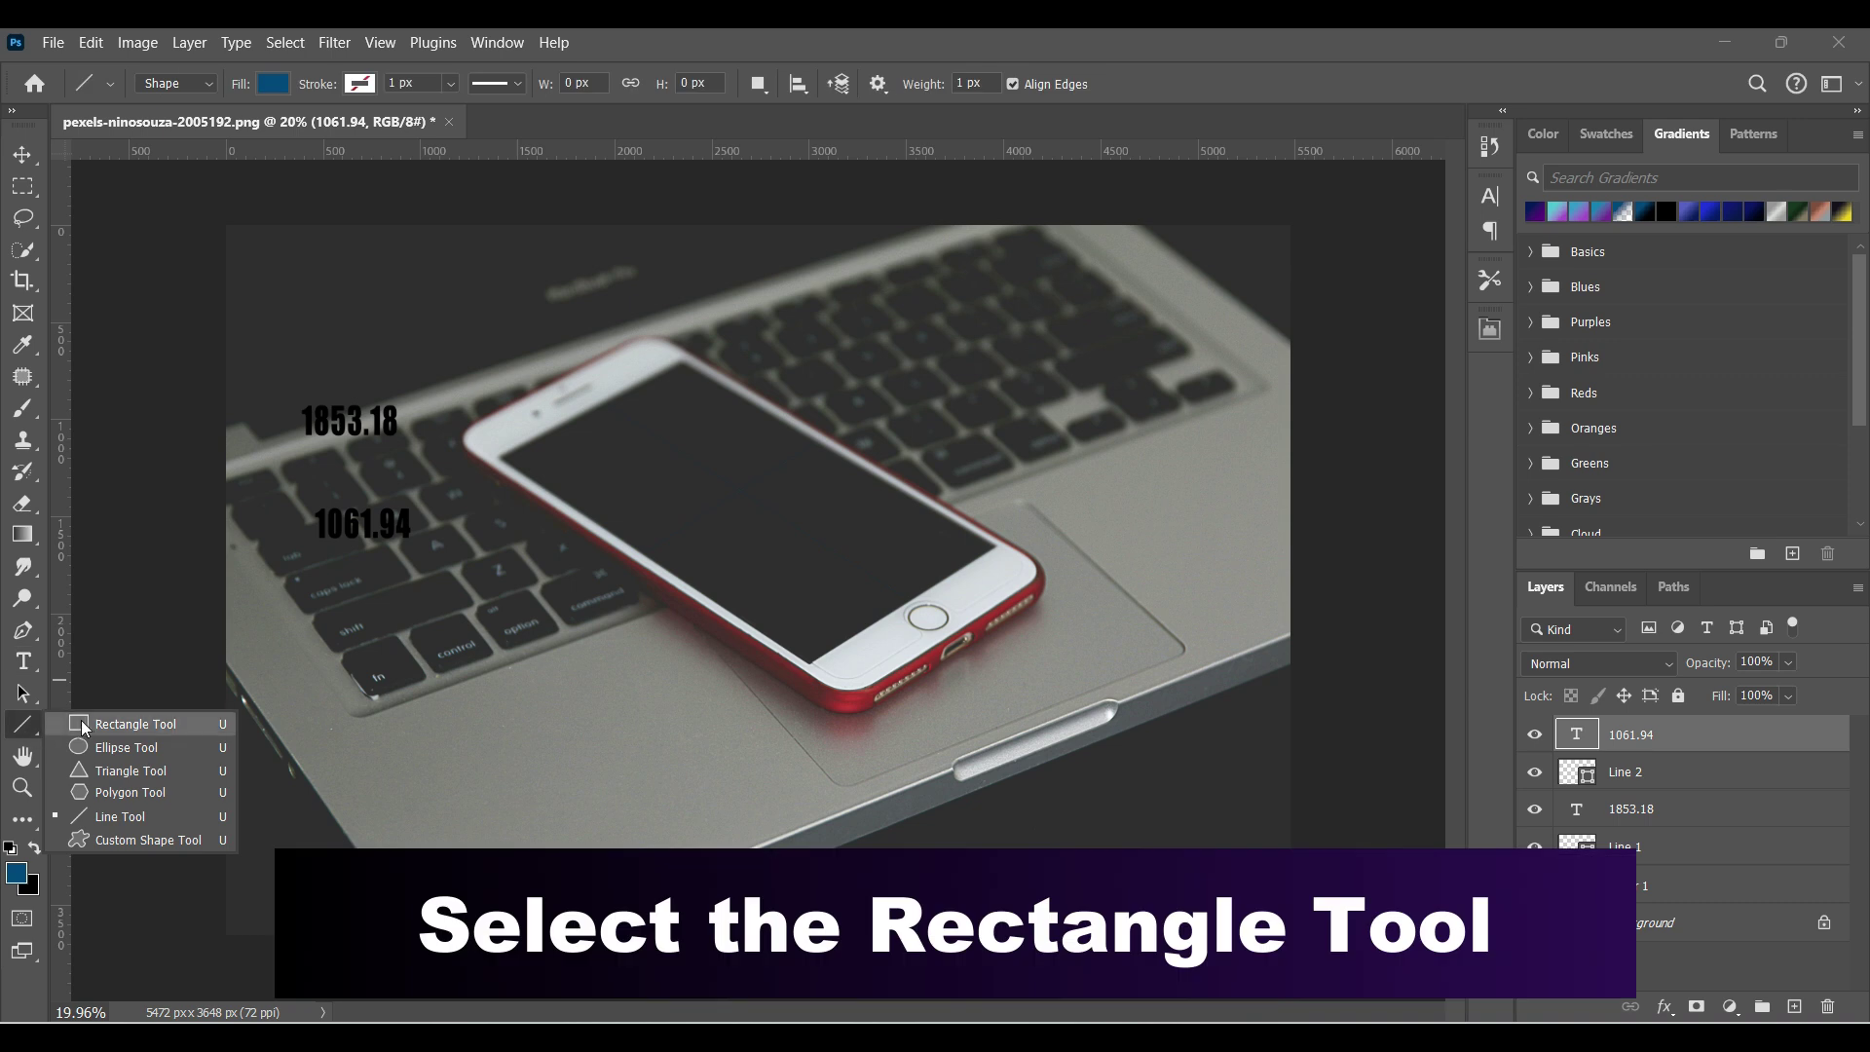
left_click(80, 721)
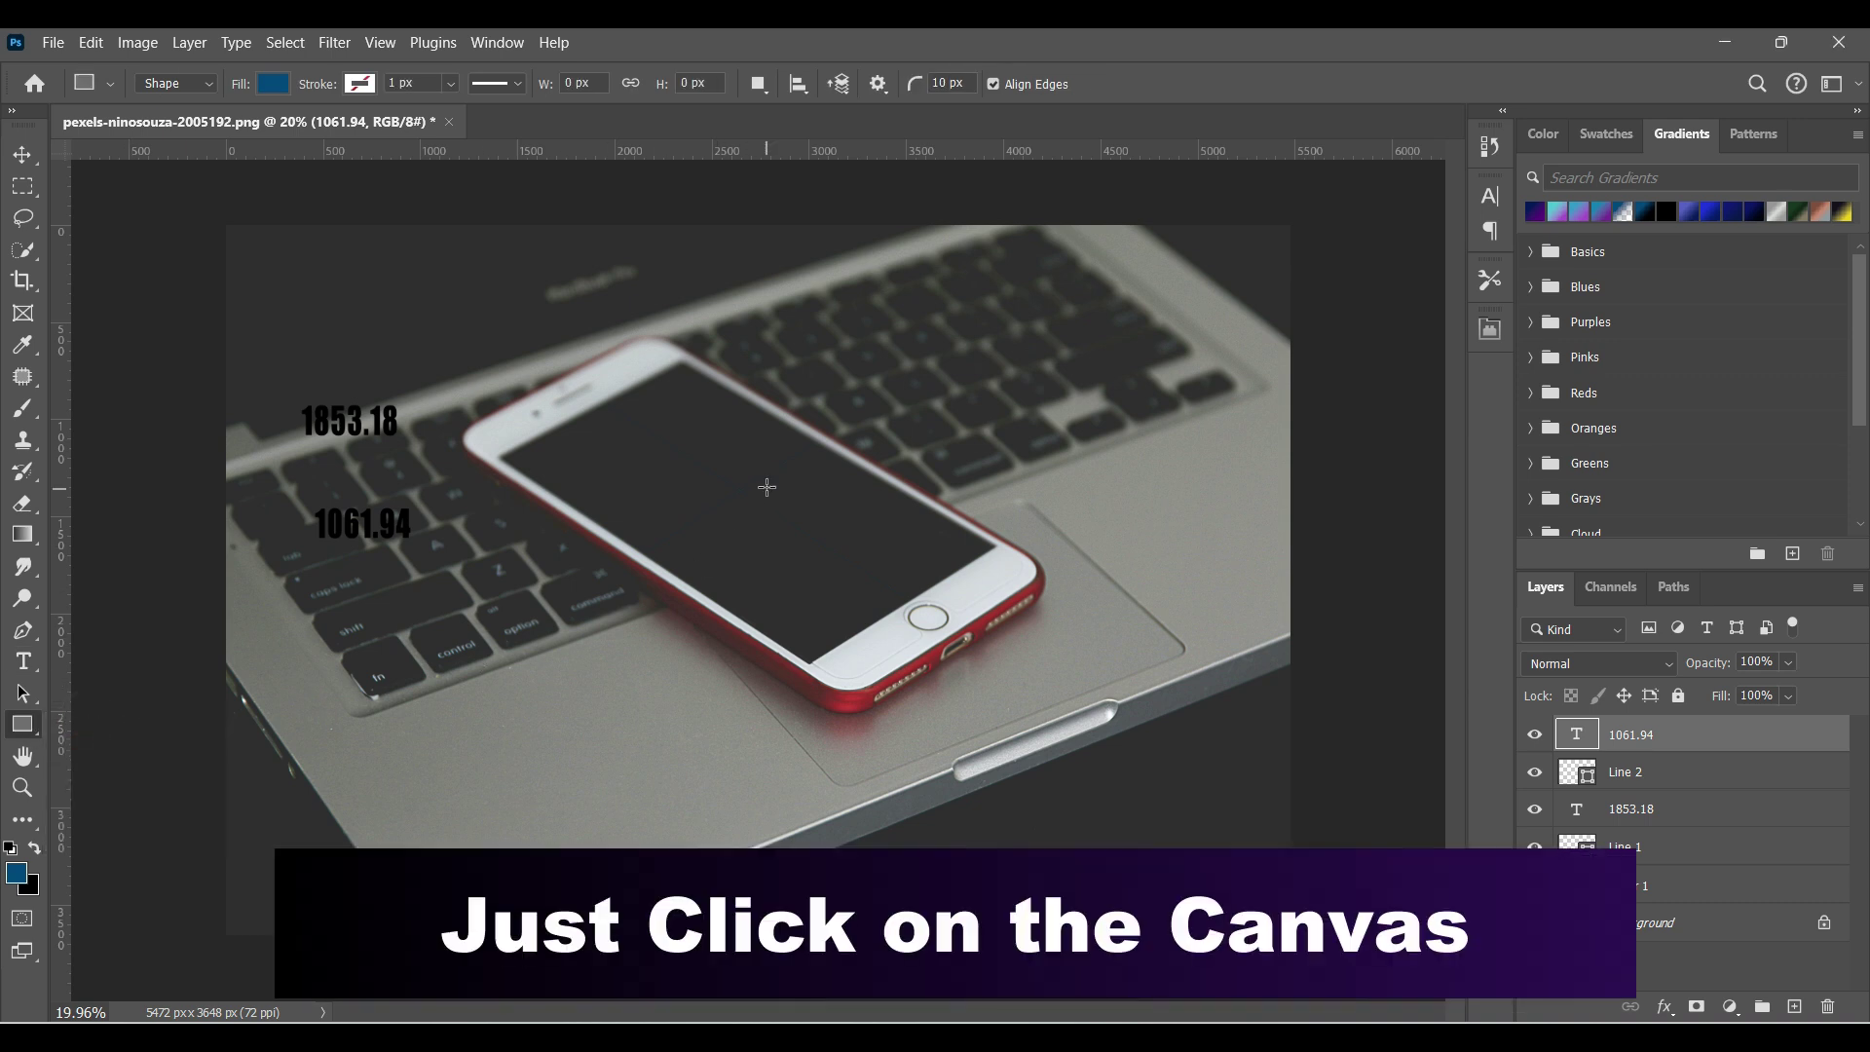
left_click(767, 479)
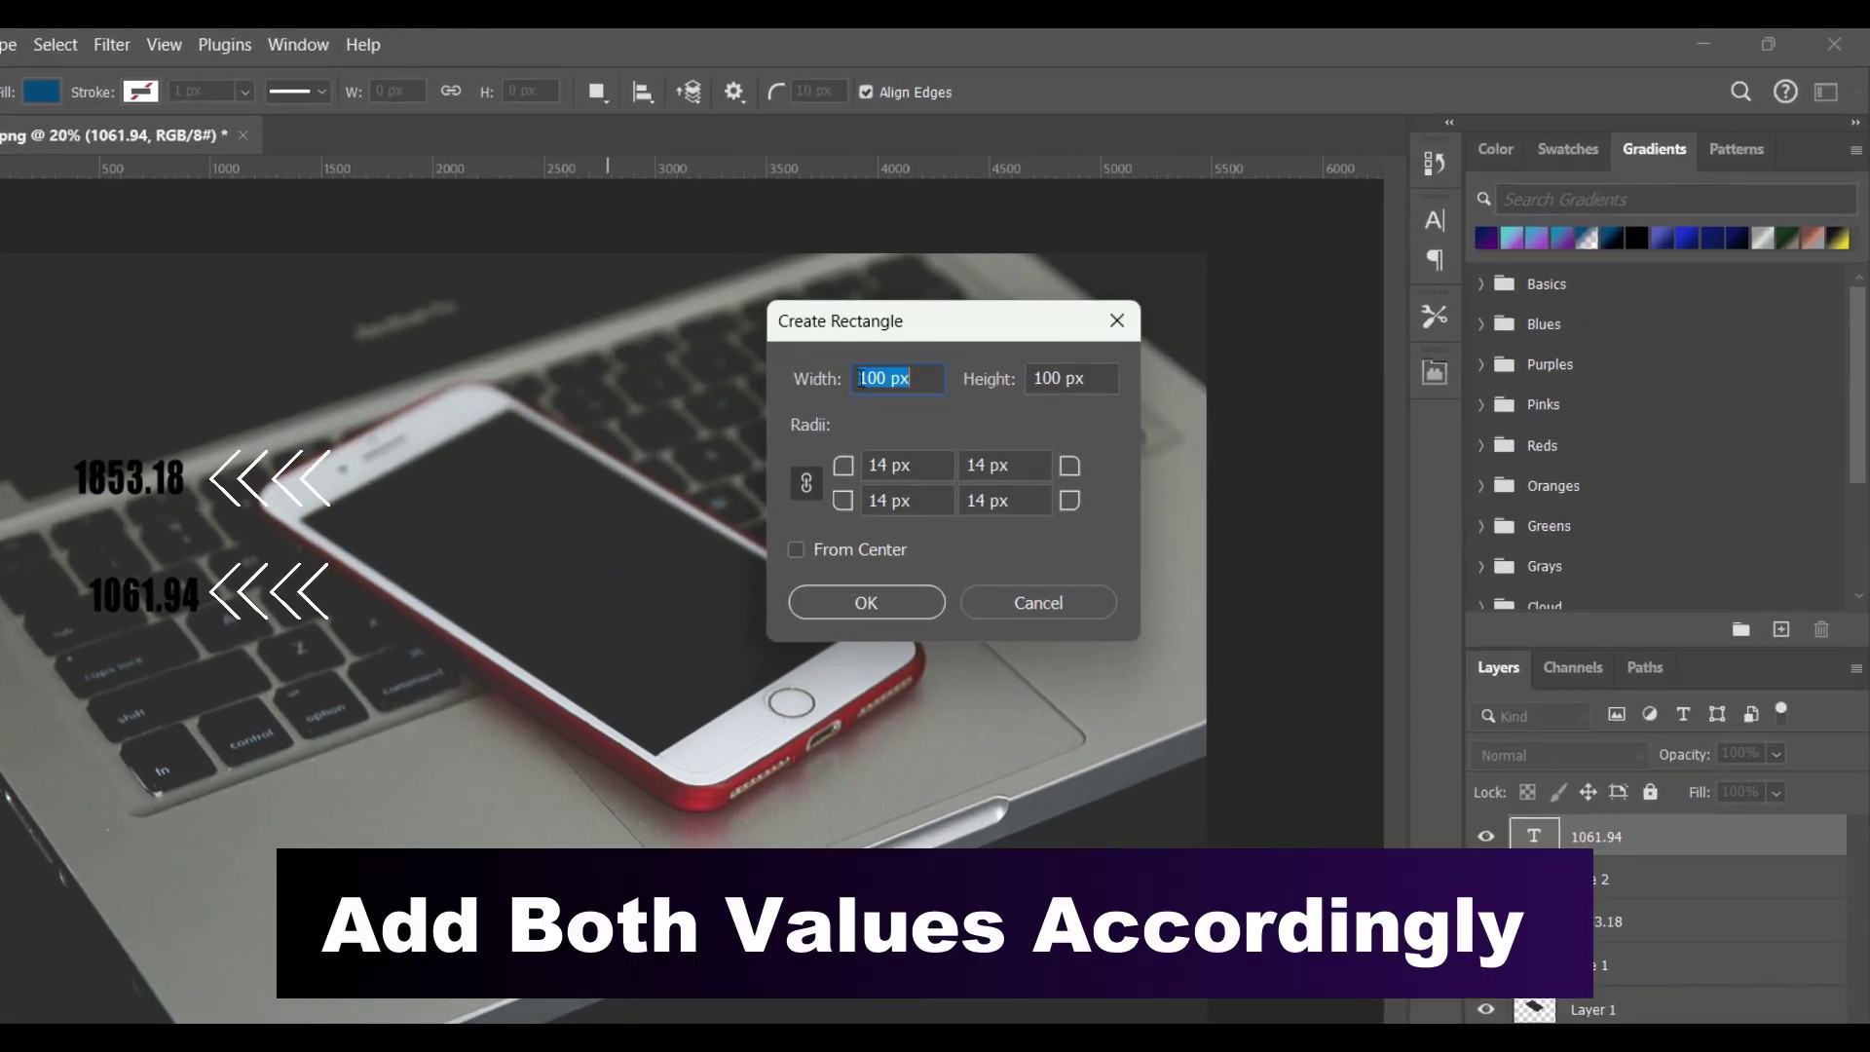
type("1061.94")
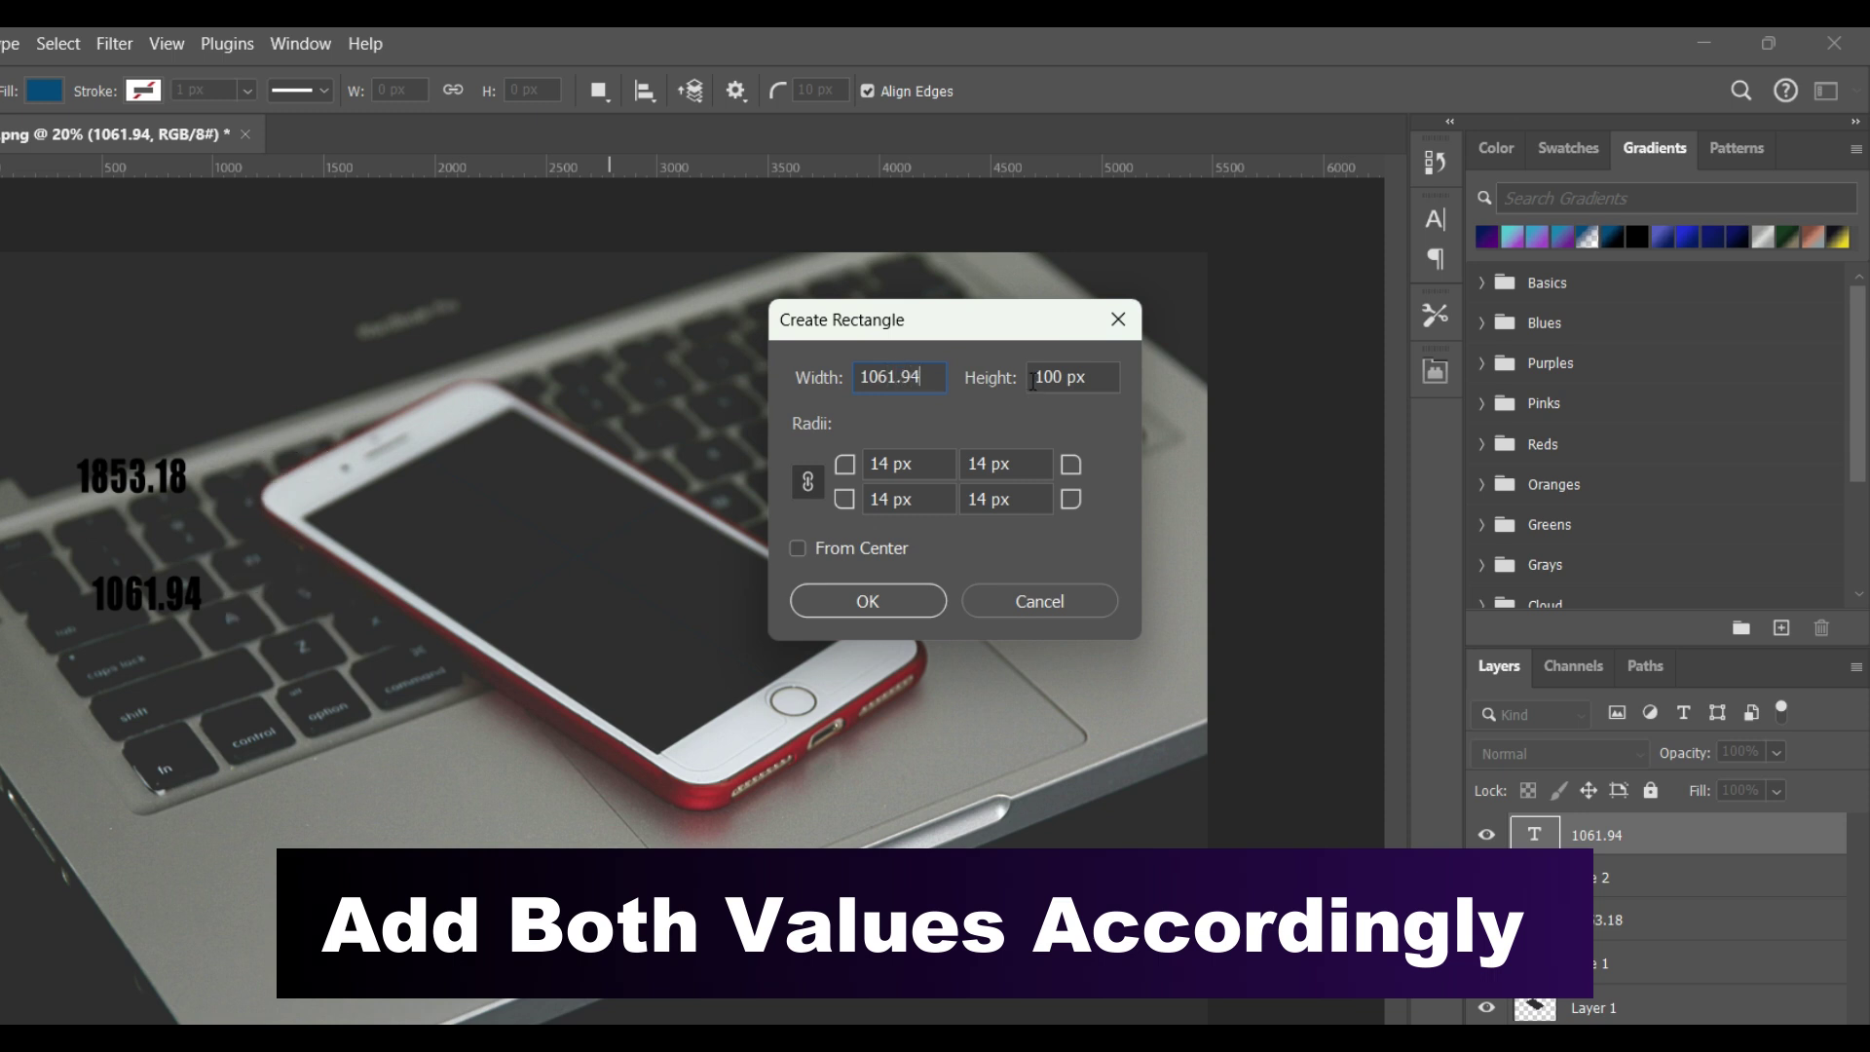
key("Tab")
type("1853.18")
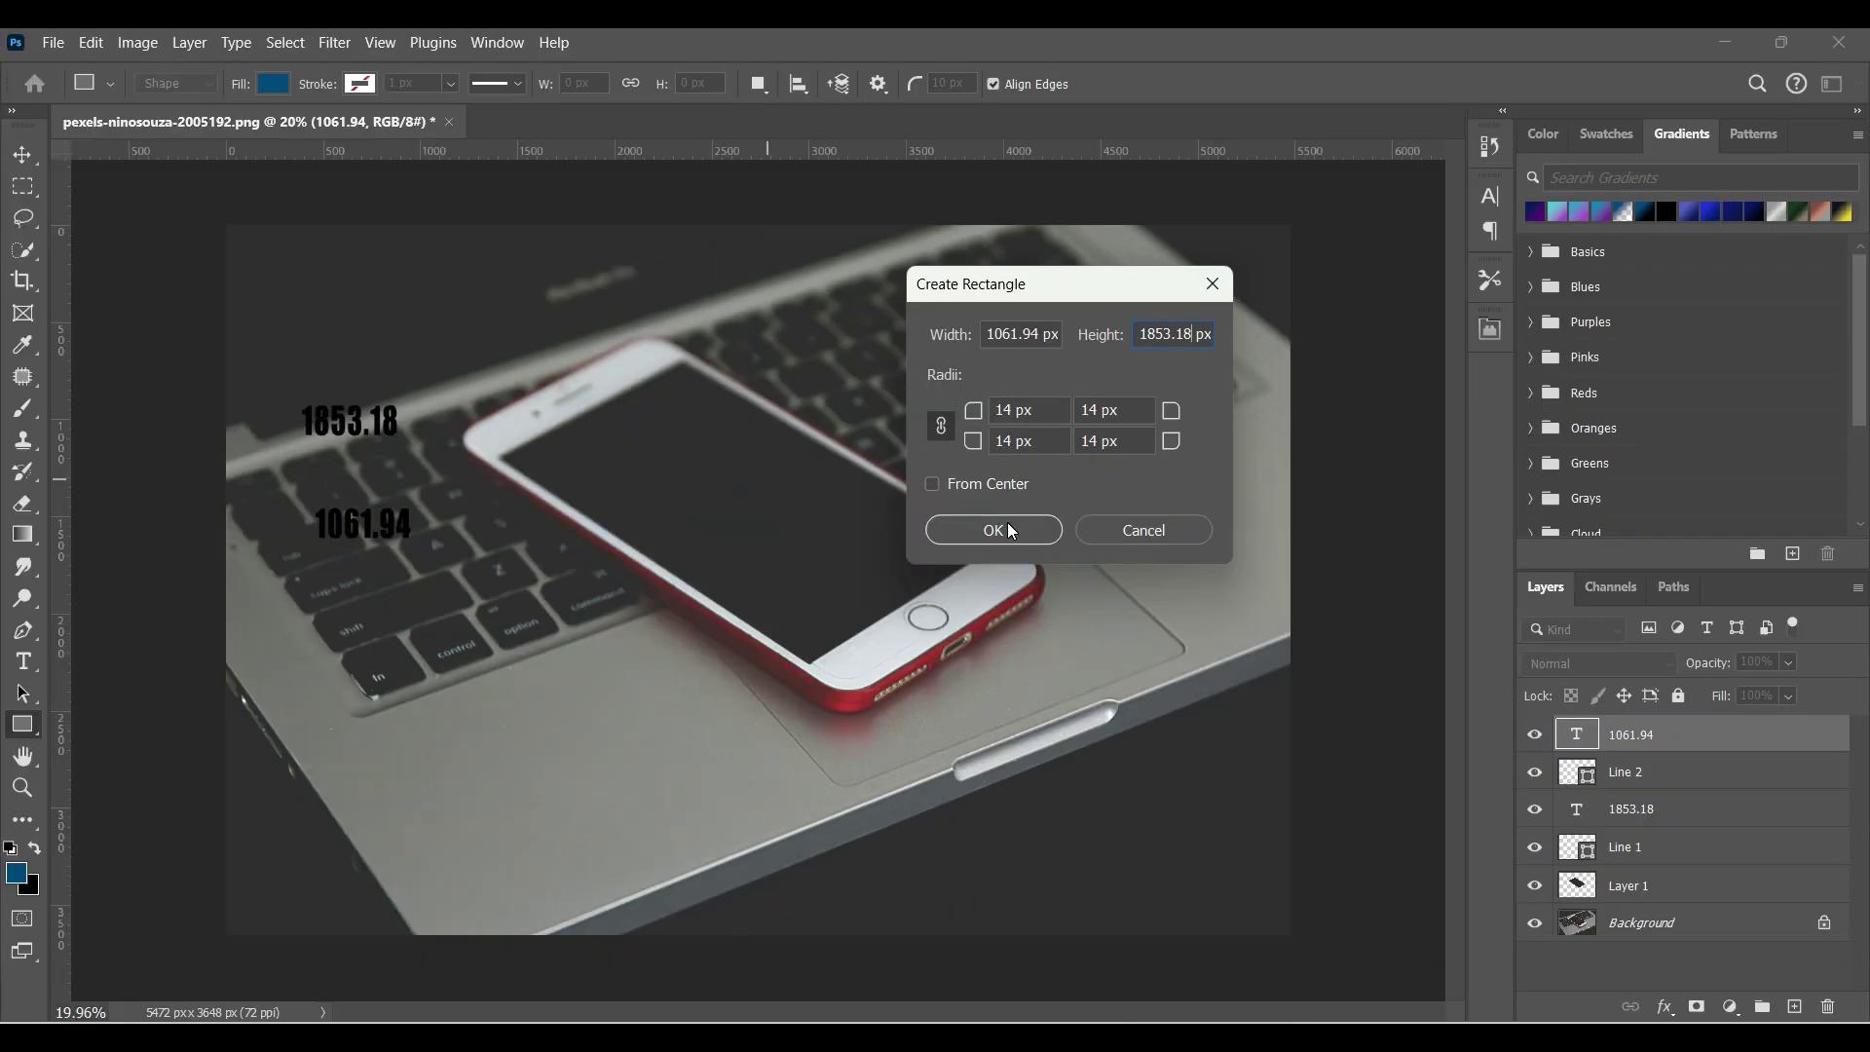
left_click(881, 598)
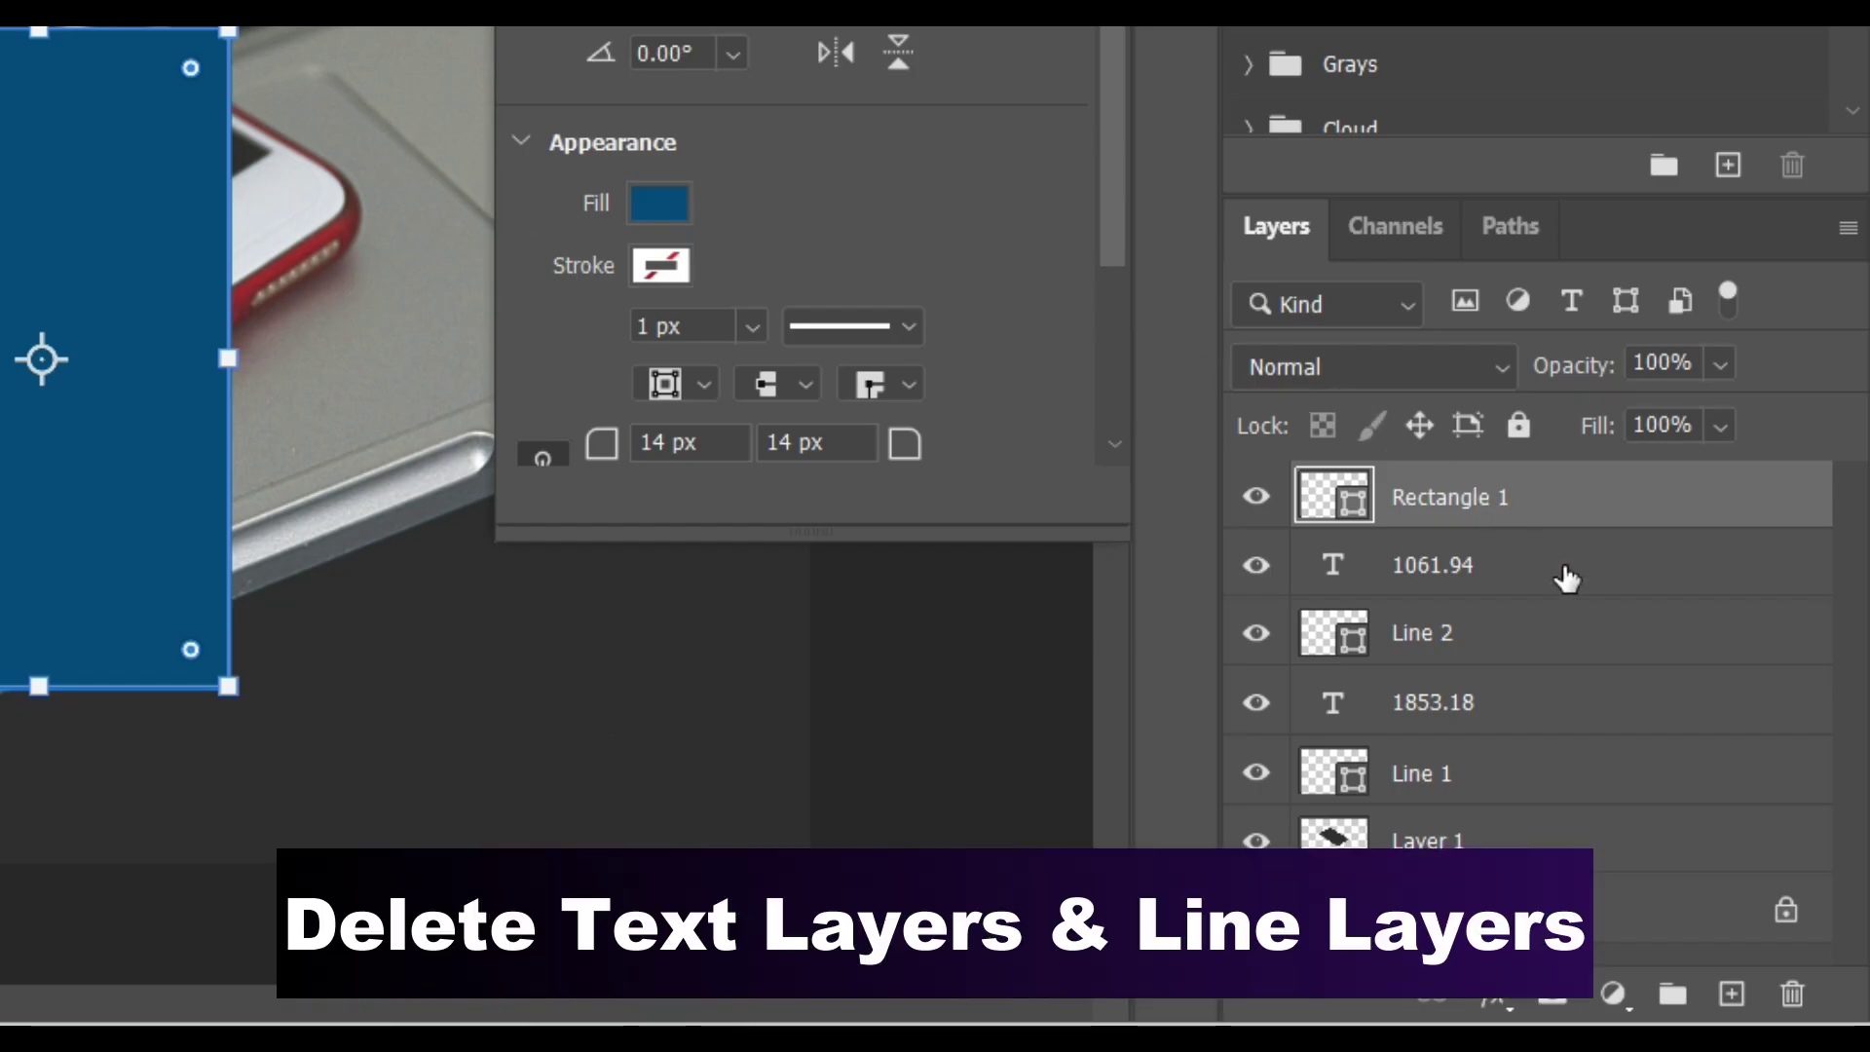
Delete both measurement text layers and both line layers, keeping the rectangle, the copied screen and the Background
left_click_drag(1563, 576, 1792, 993)
left_click_drag(1515, 573, 1790, 991)
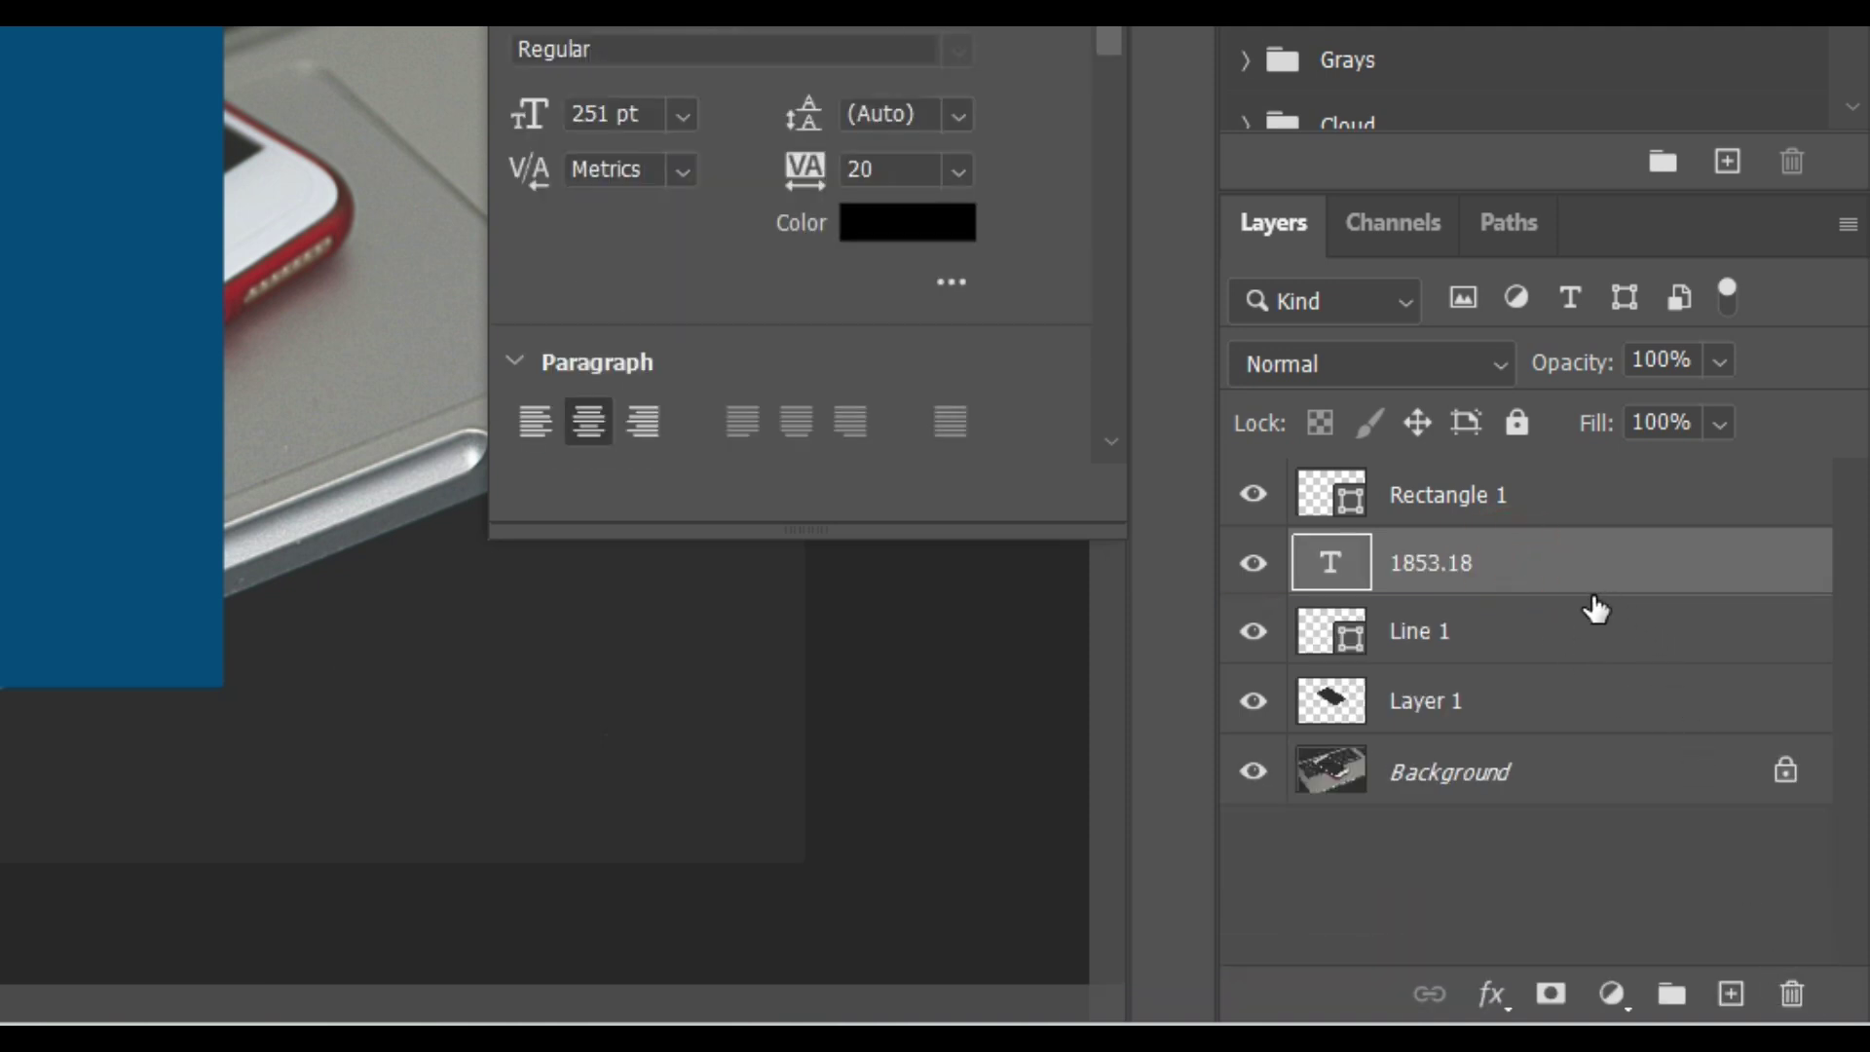
left_click_drag(1569, 555, 1775, 896)
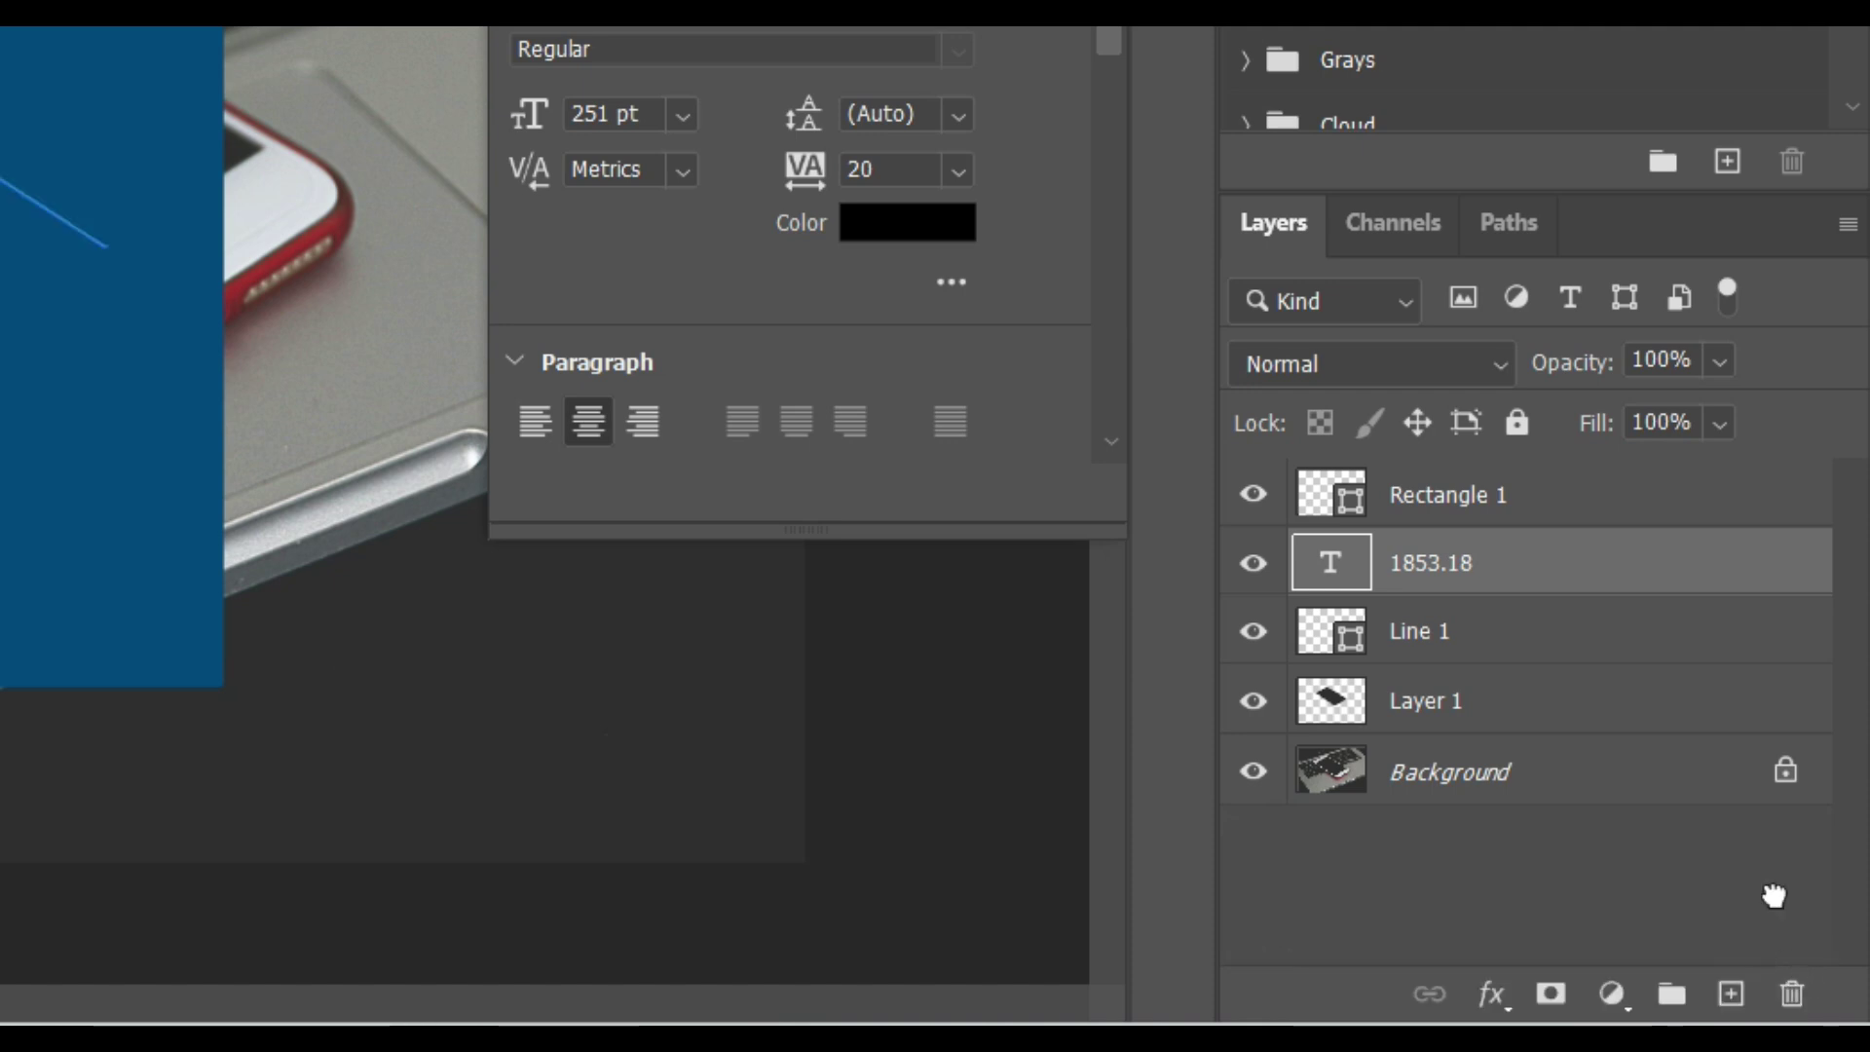
key("Delete")
left_click_drag(1586, 572, 1792, 994)
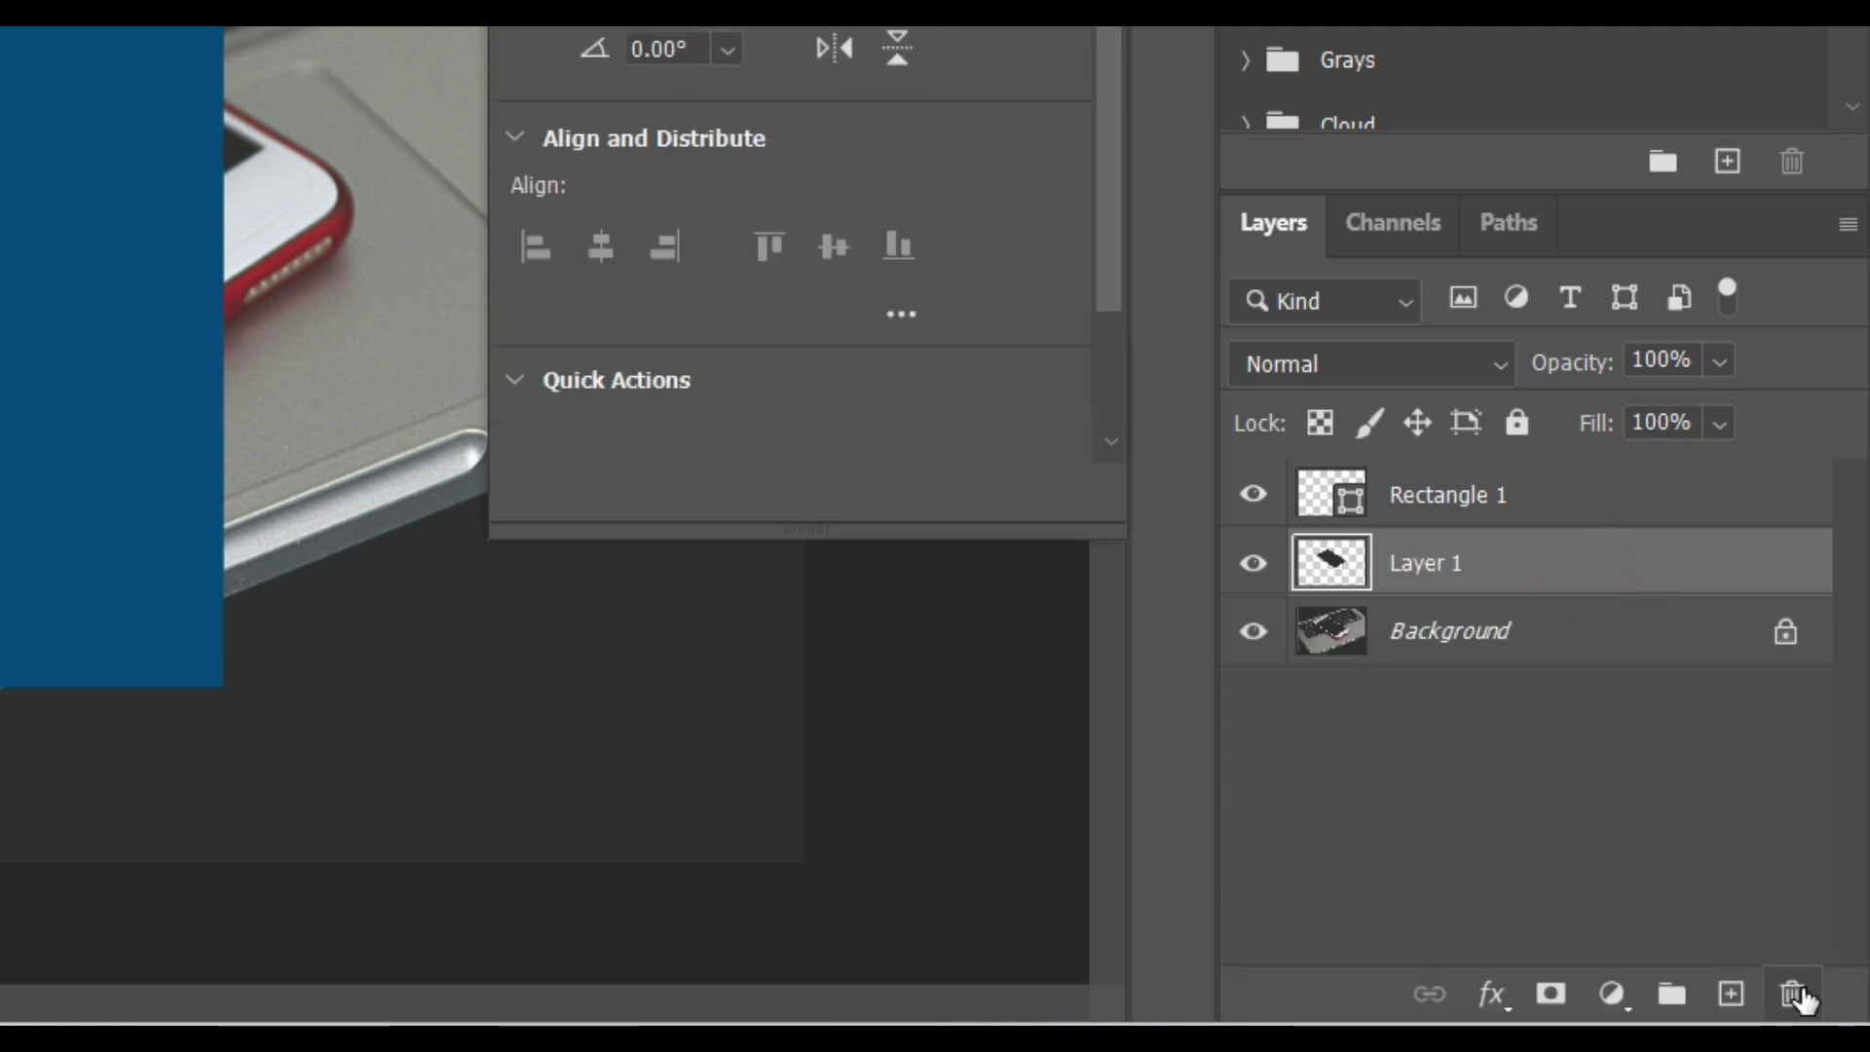
Convert the Rectangle 1 layer to a smart object
left_click(1628, 505)
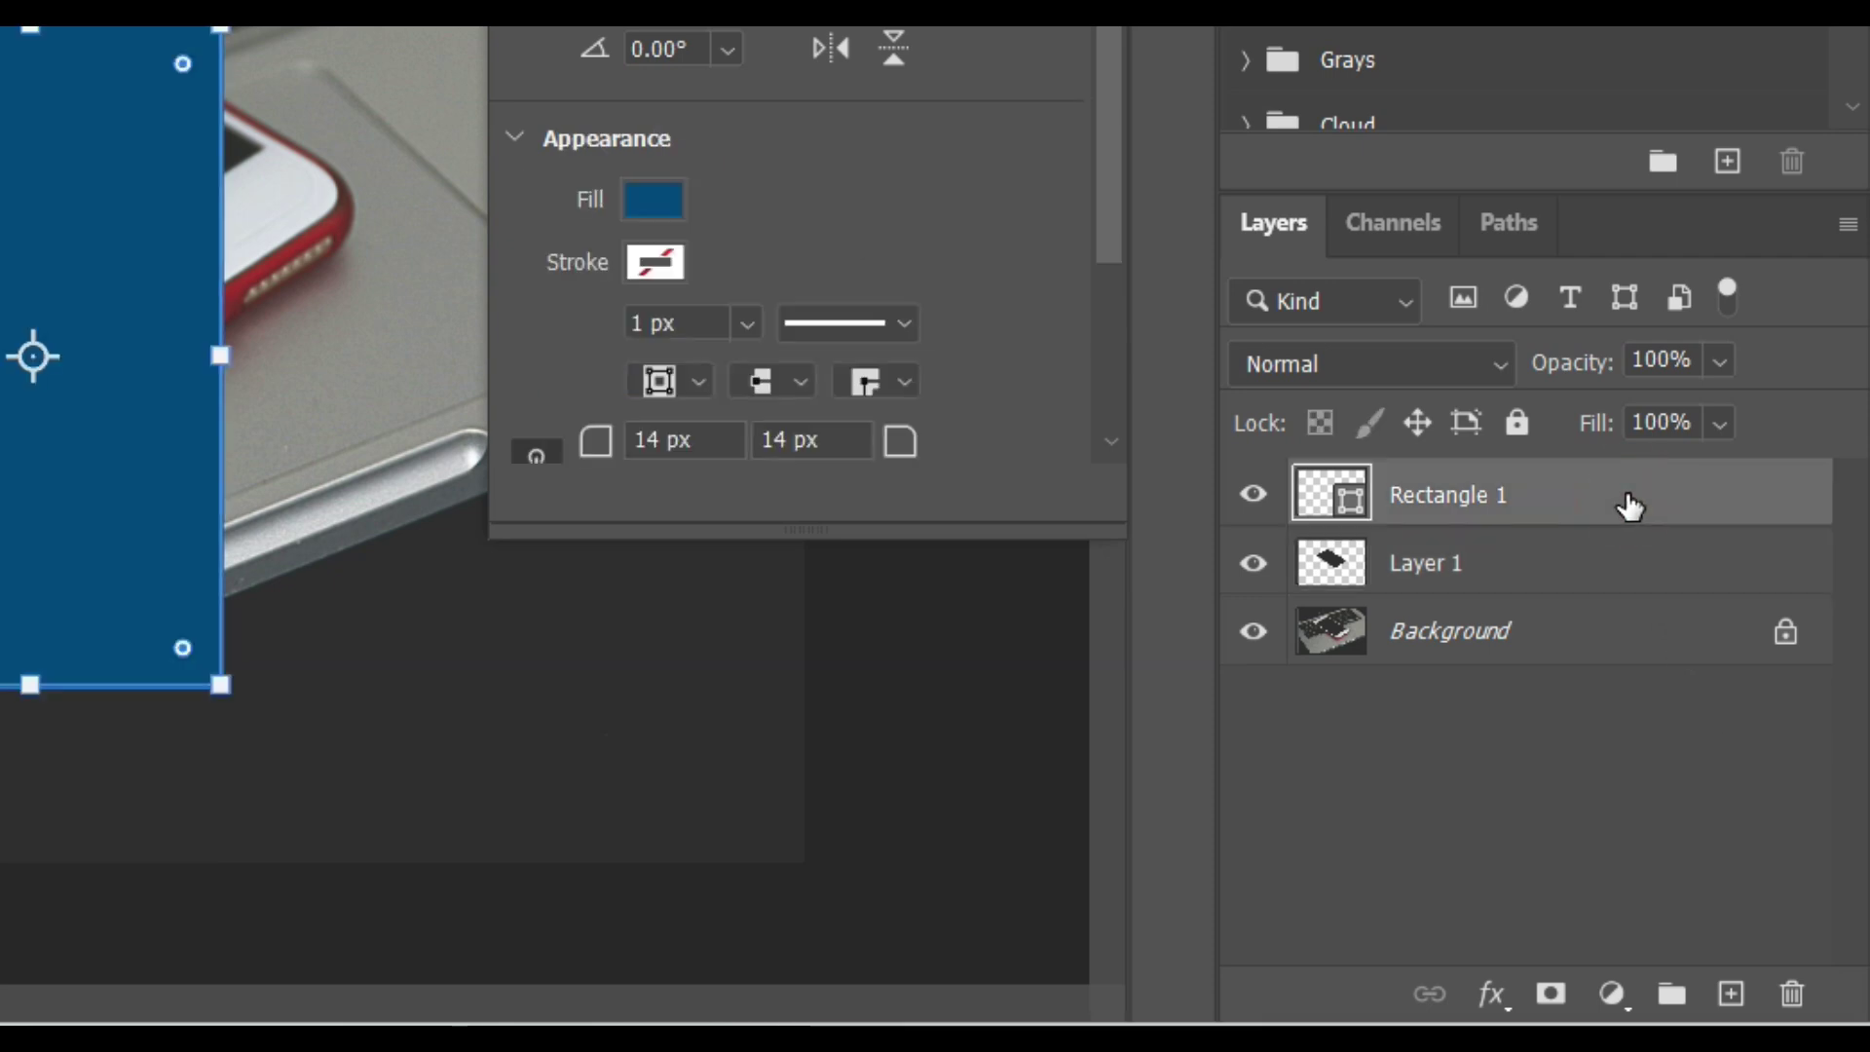
right_click(1597, 497)
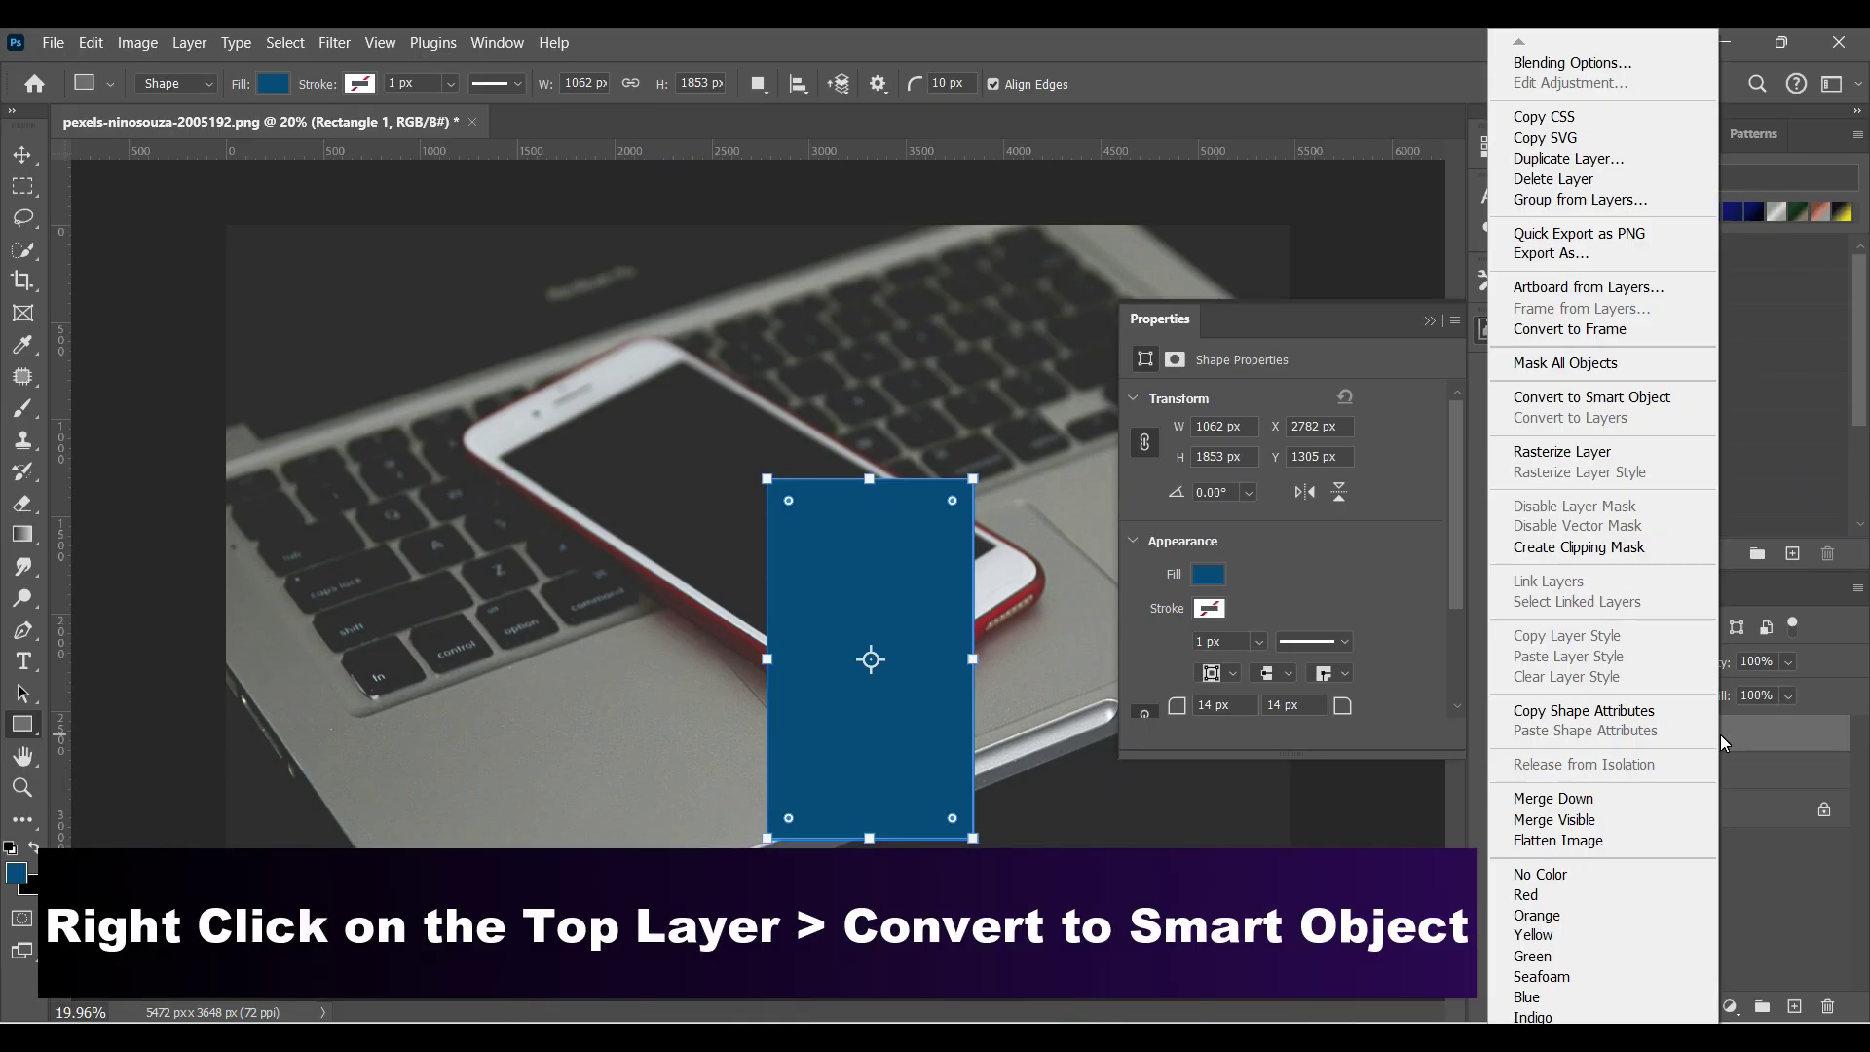
left_click(1558, 397)
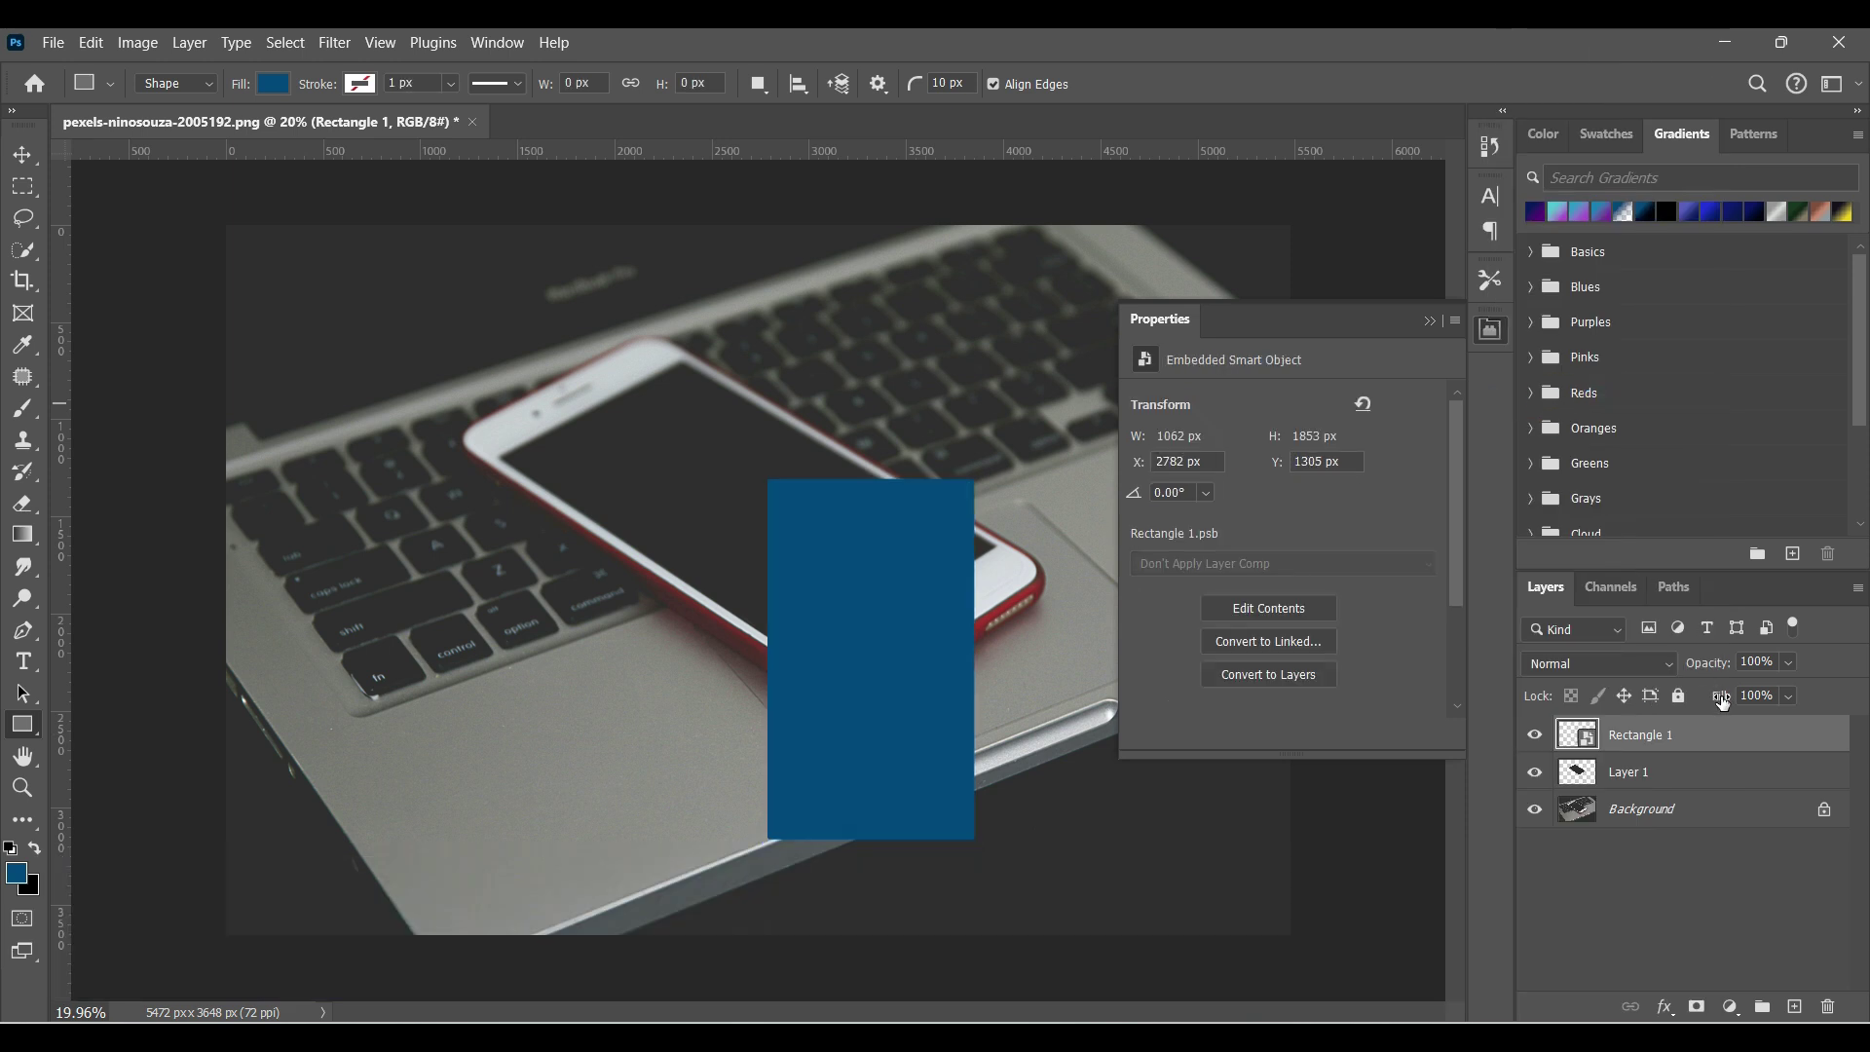
Lower the Rectangle 1 fill to 68%, then rotate the rectangle to -52.60° and position it over the phone's screen
left_click_drag(1722, 701, 1714, 700)
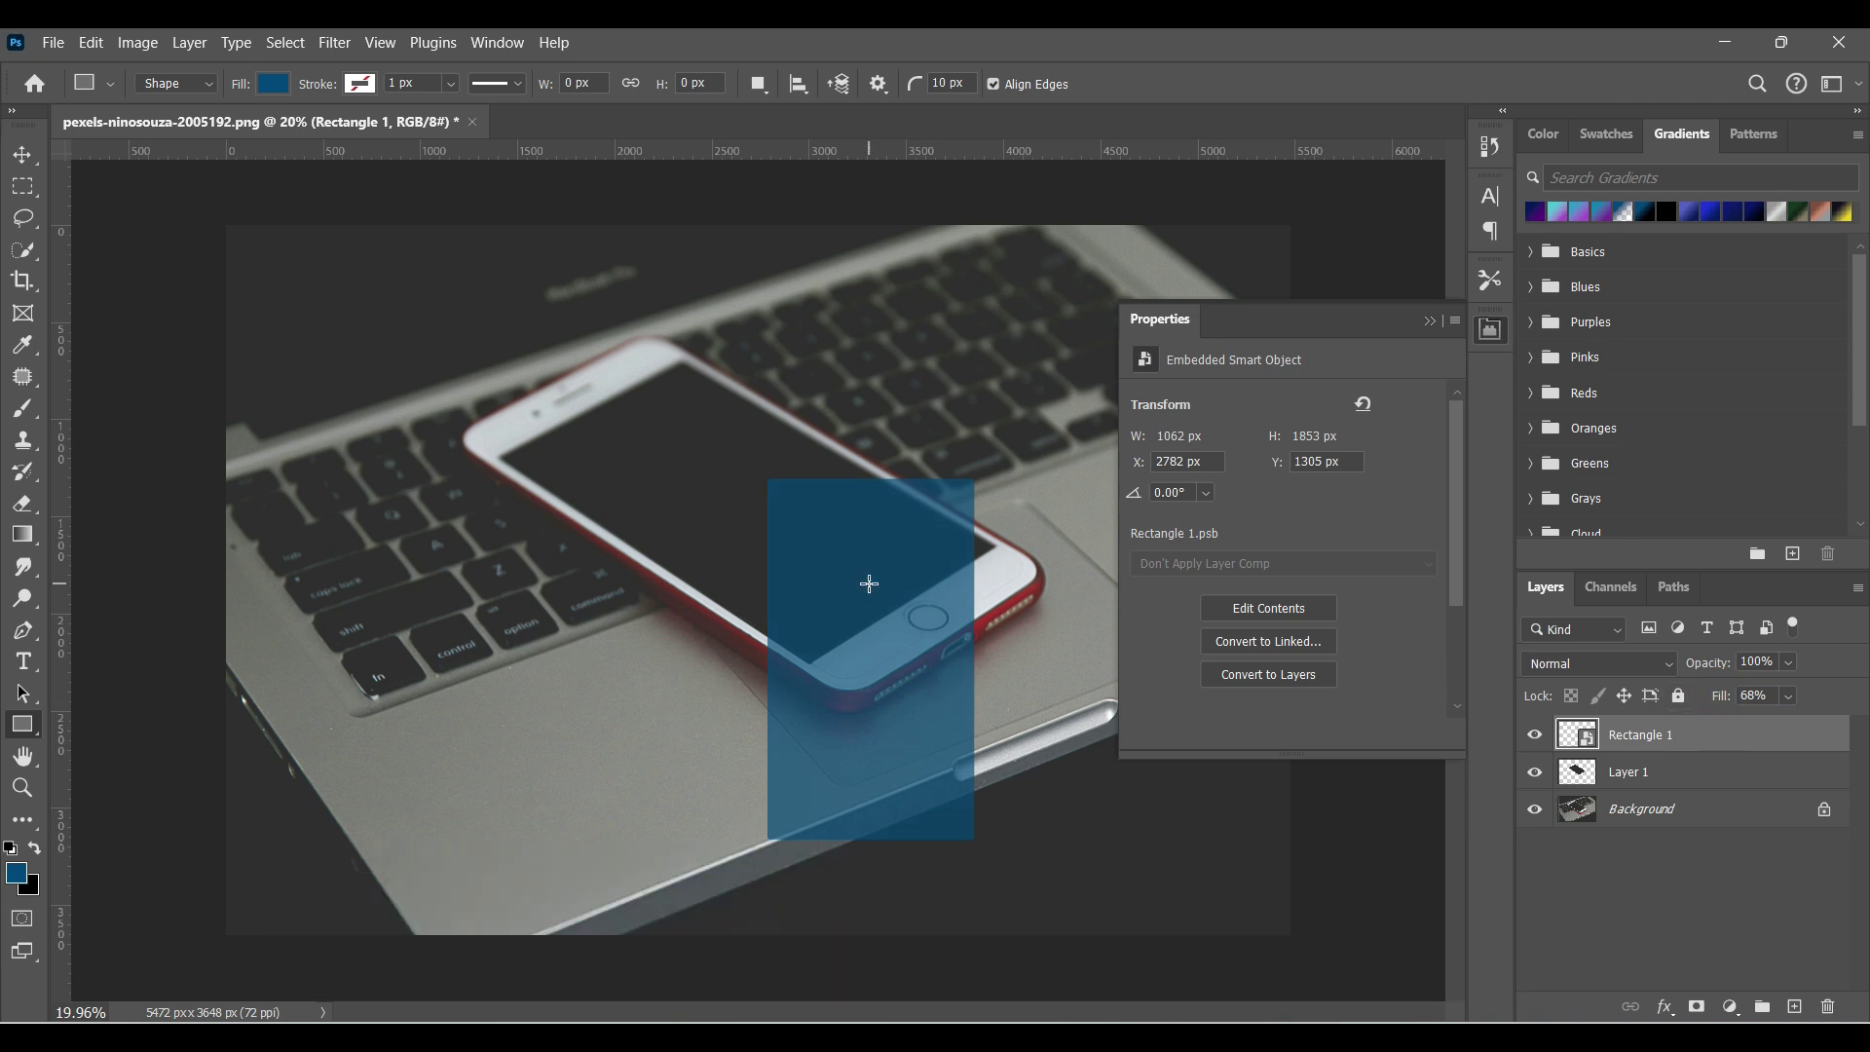
key("ctrl+t")
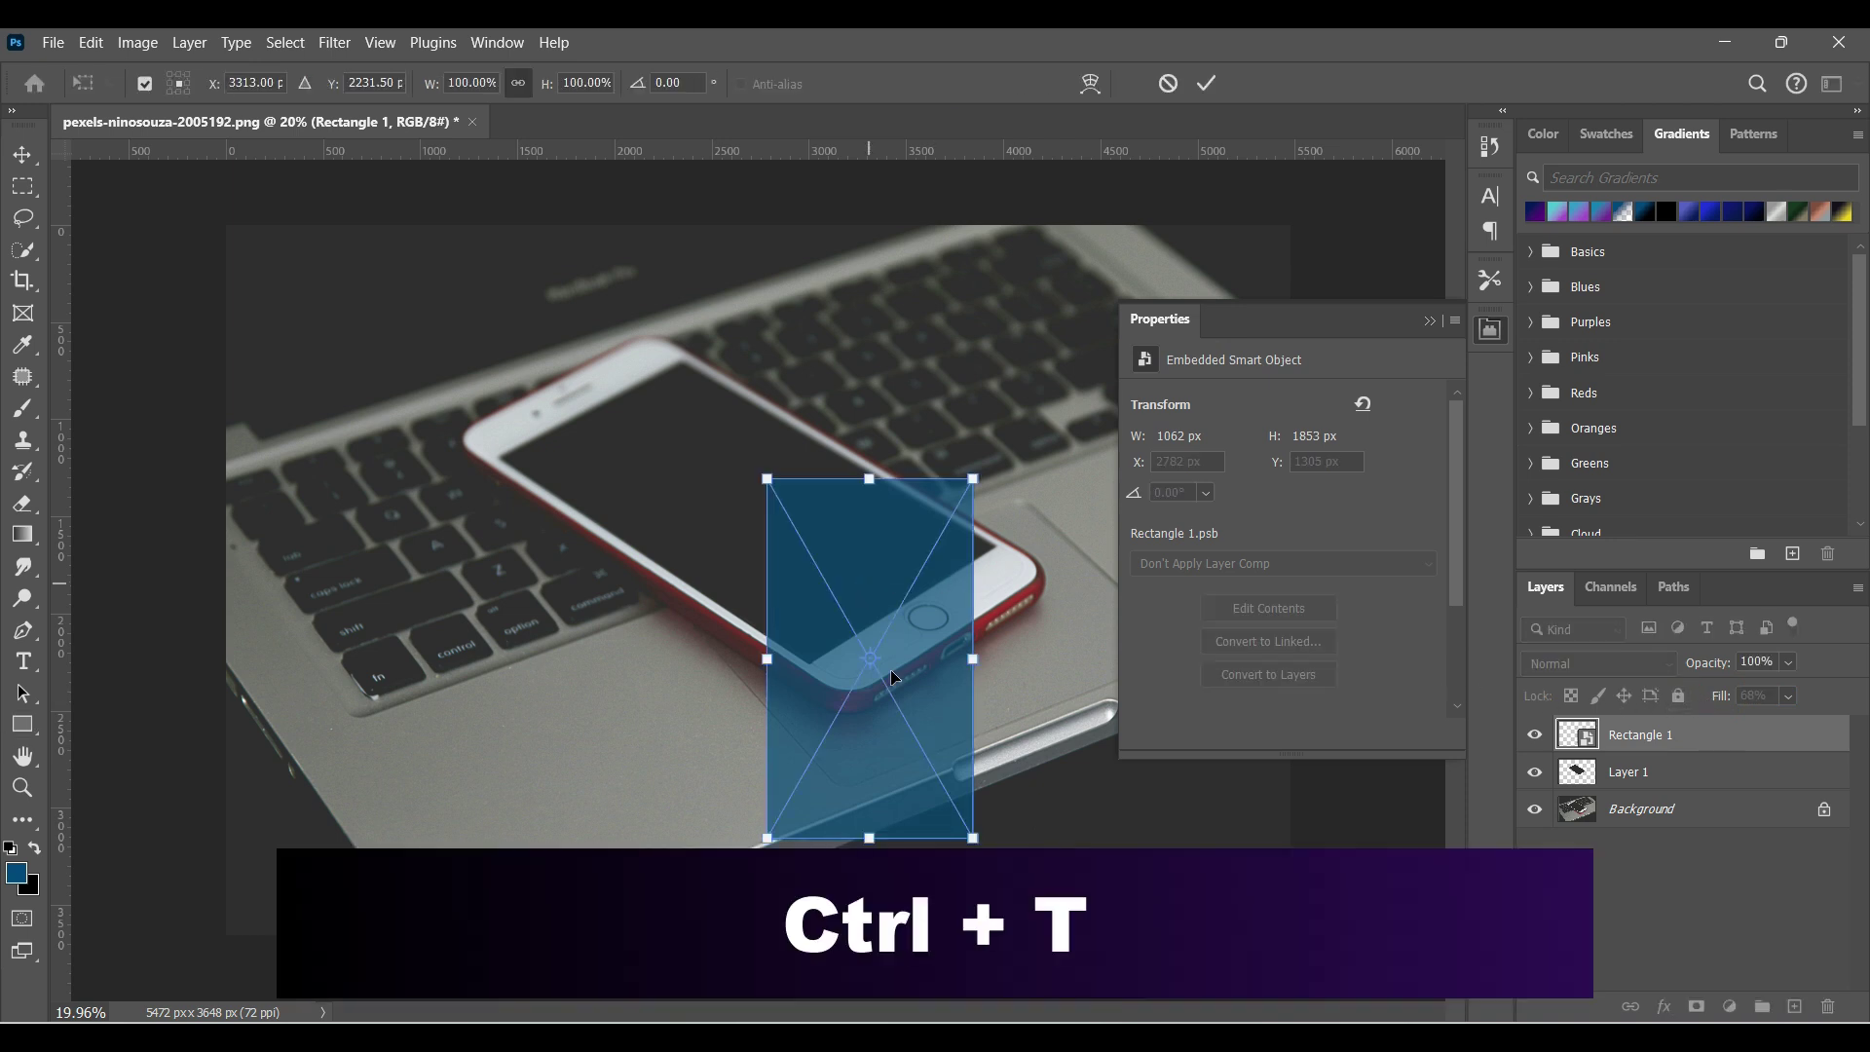
left_click_drag(987, 887, 1075, 804)
left_click_drag(914, 638, 776, 490)
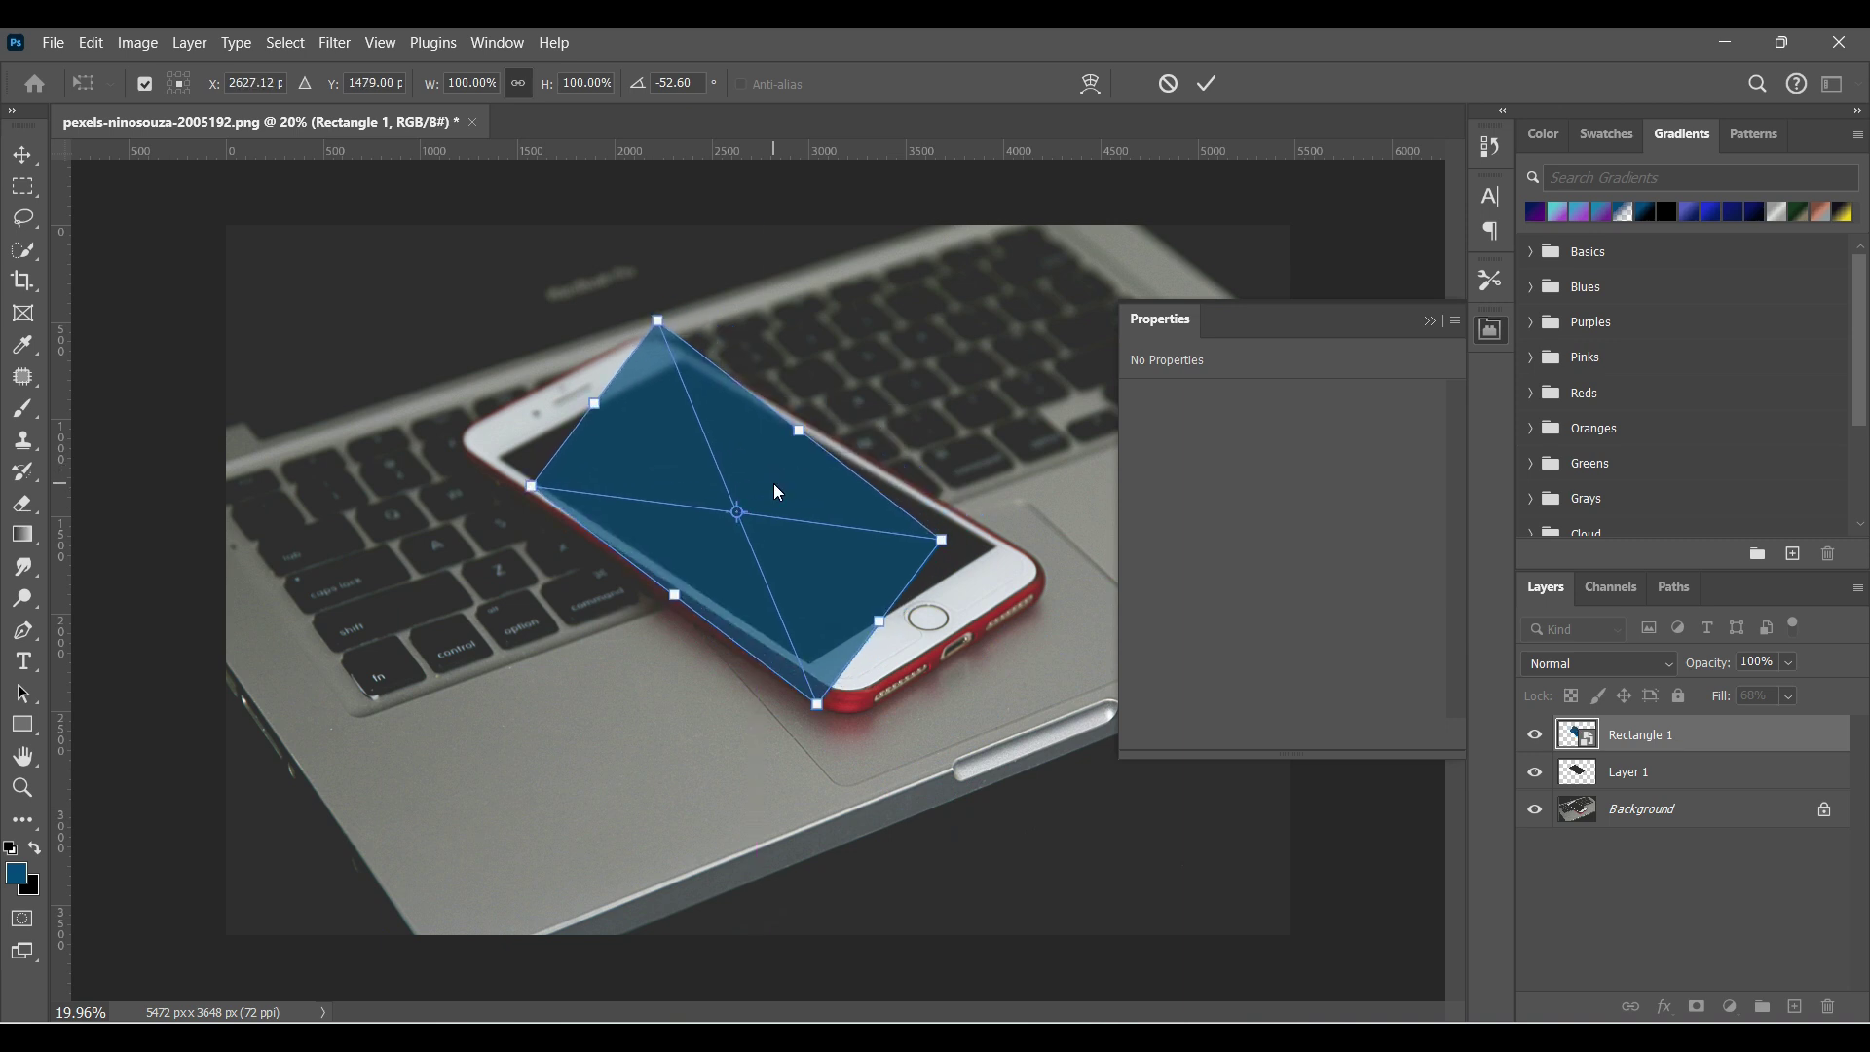
Hide the Background layer and distort Rectangle 1 so its four corners match the corners of the Layer 1 screen shape
left_click(1537, 810)
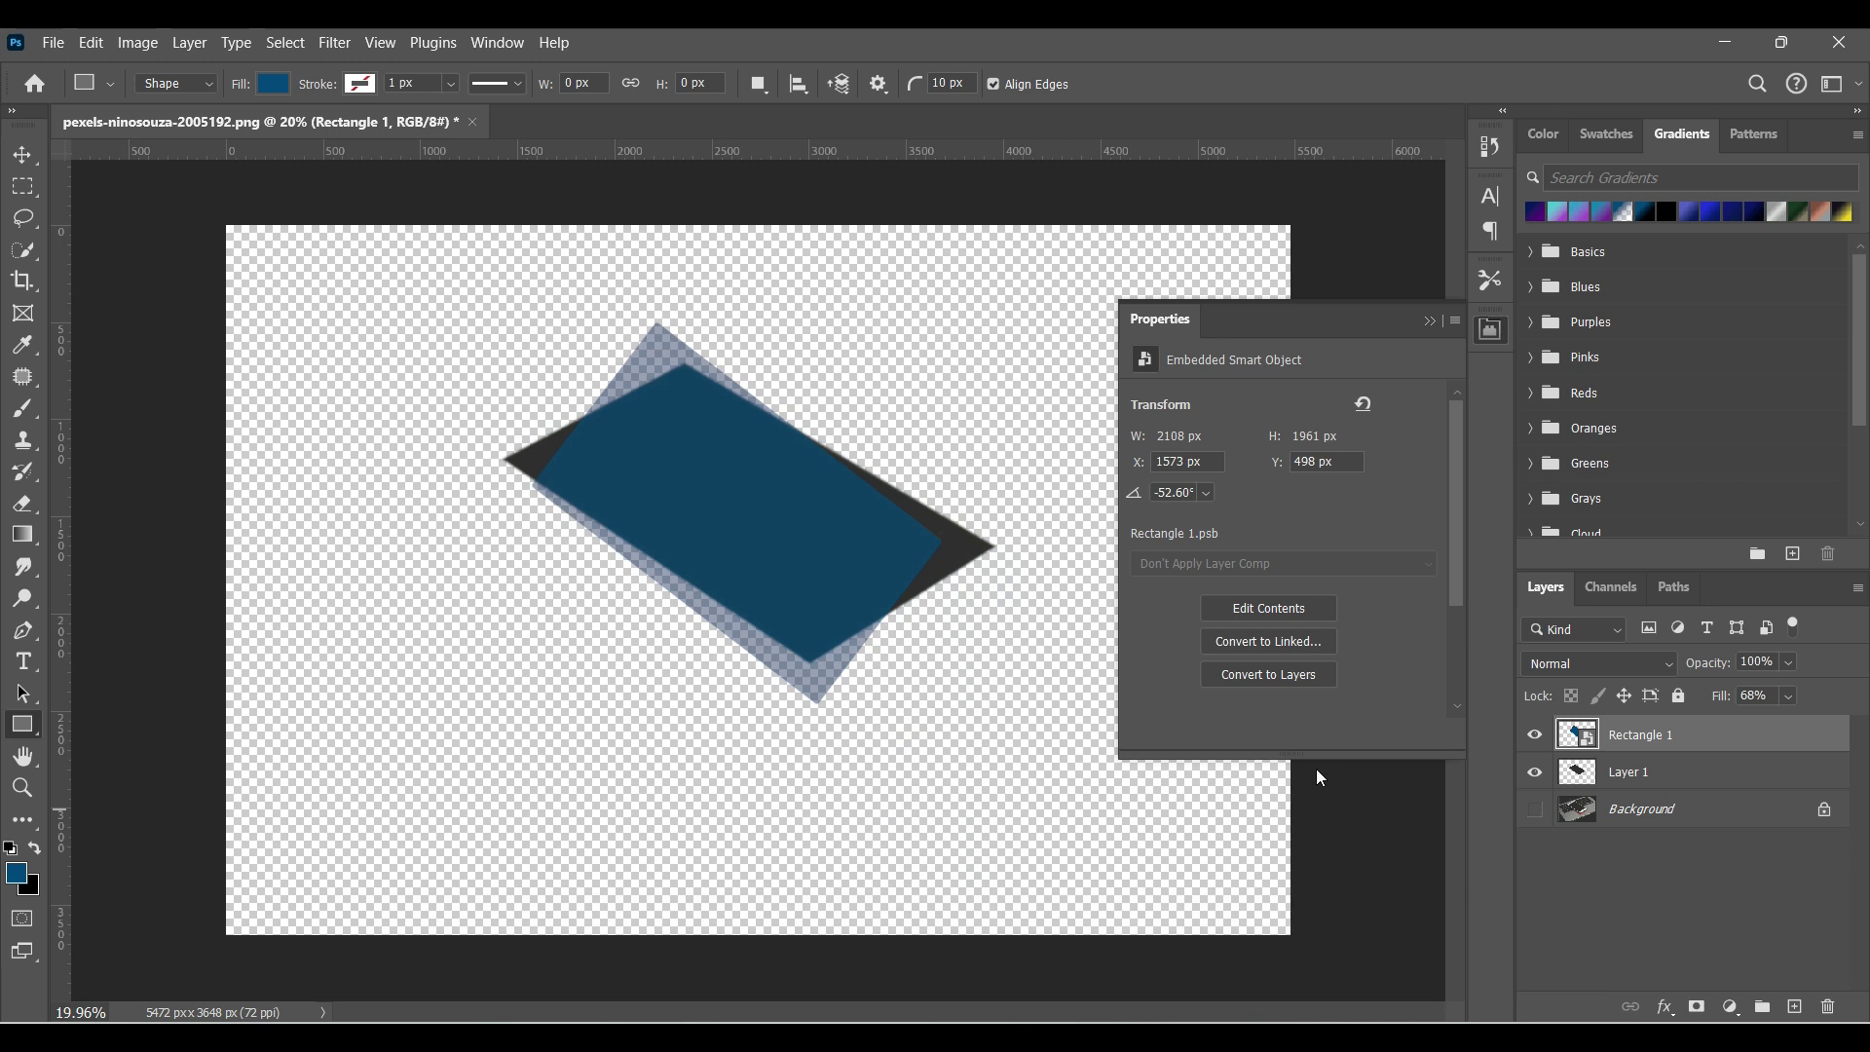
key("ctrl+t")
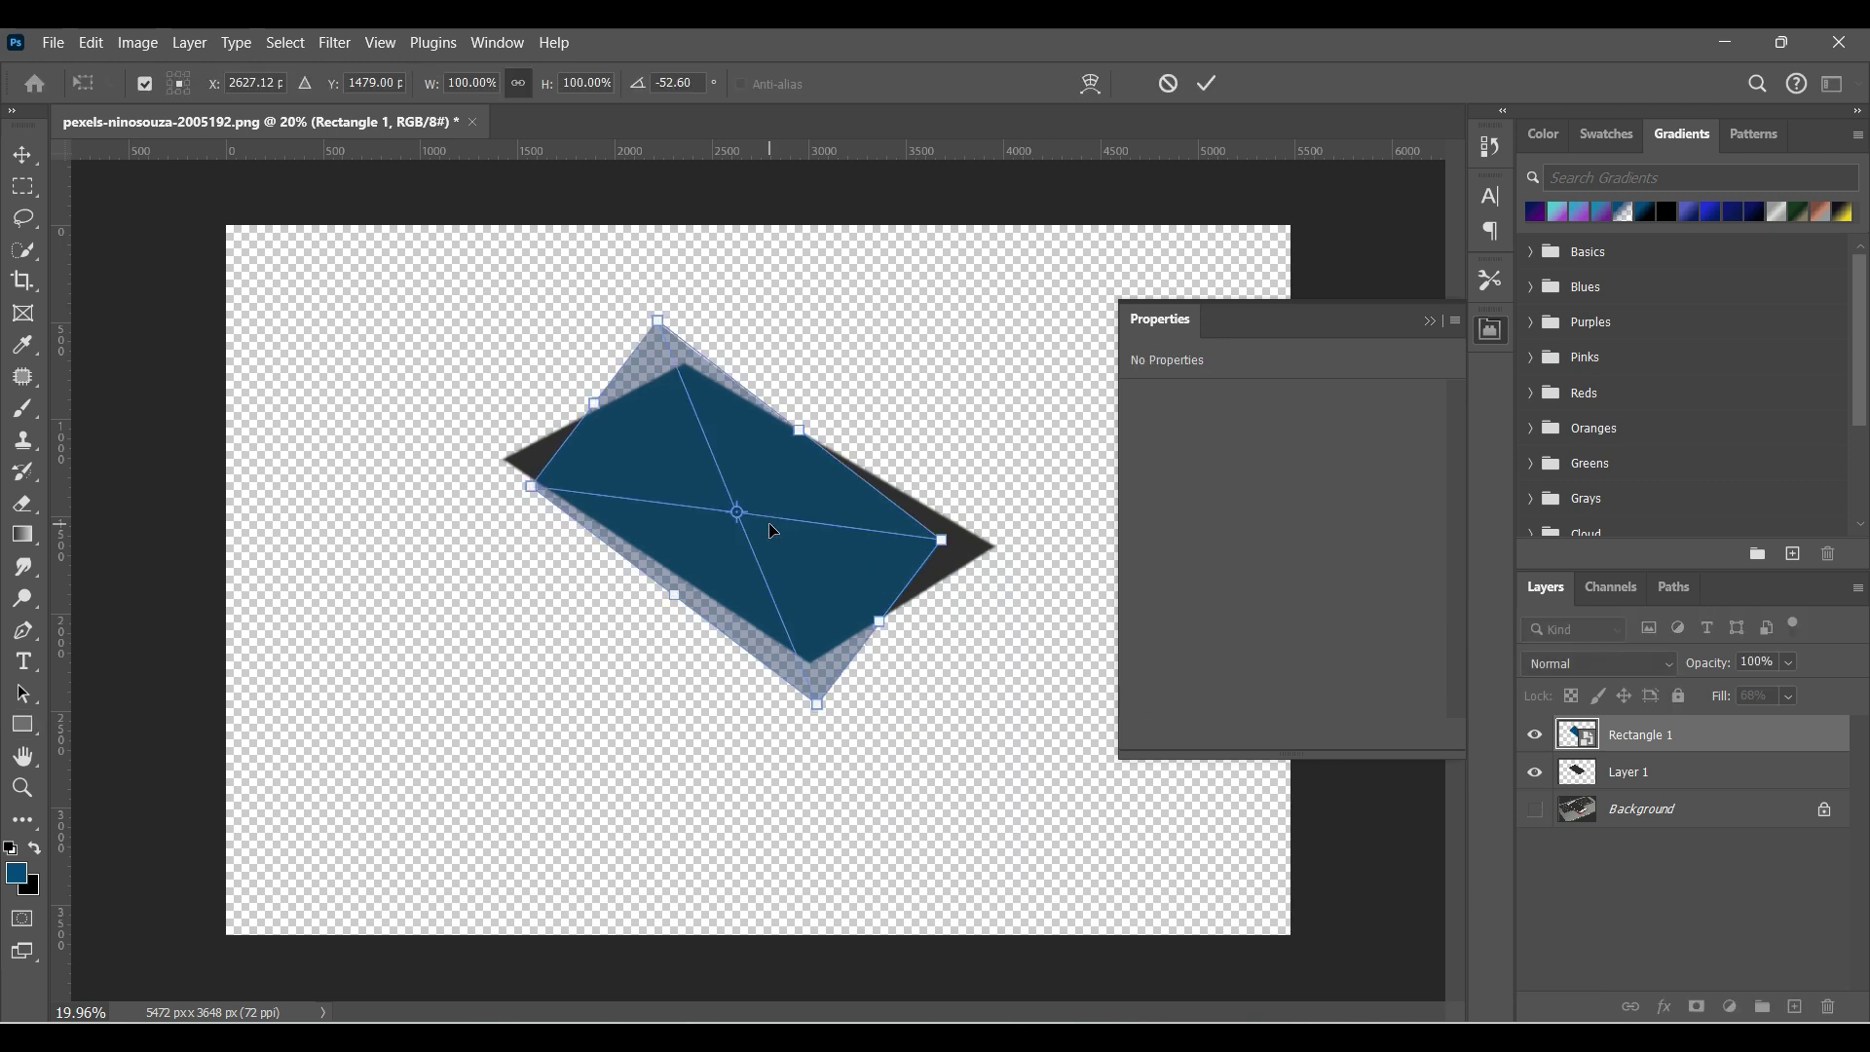
right_click(771, 532)
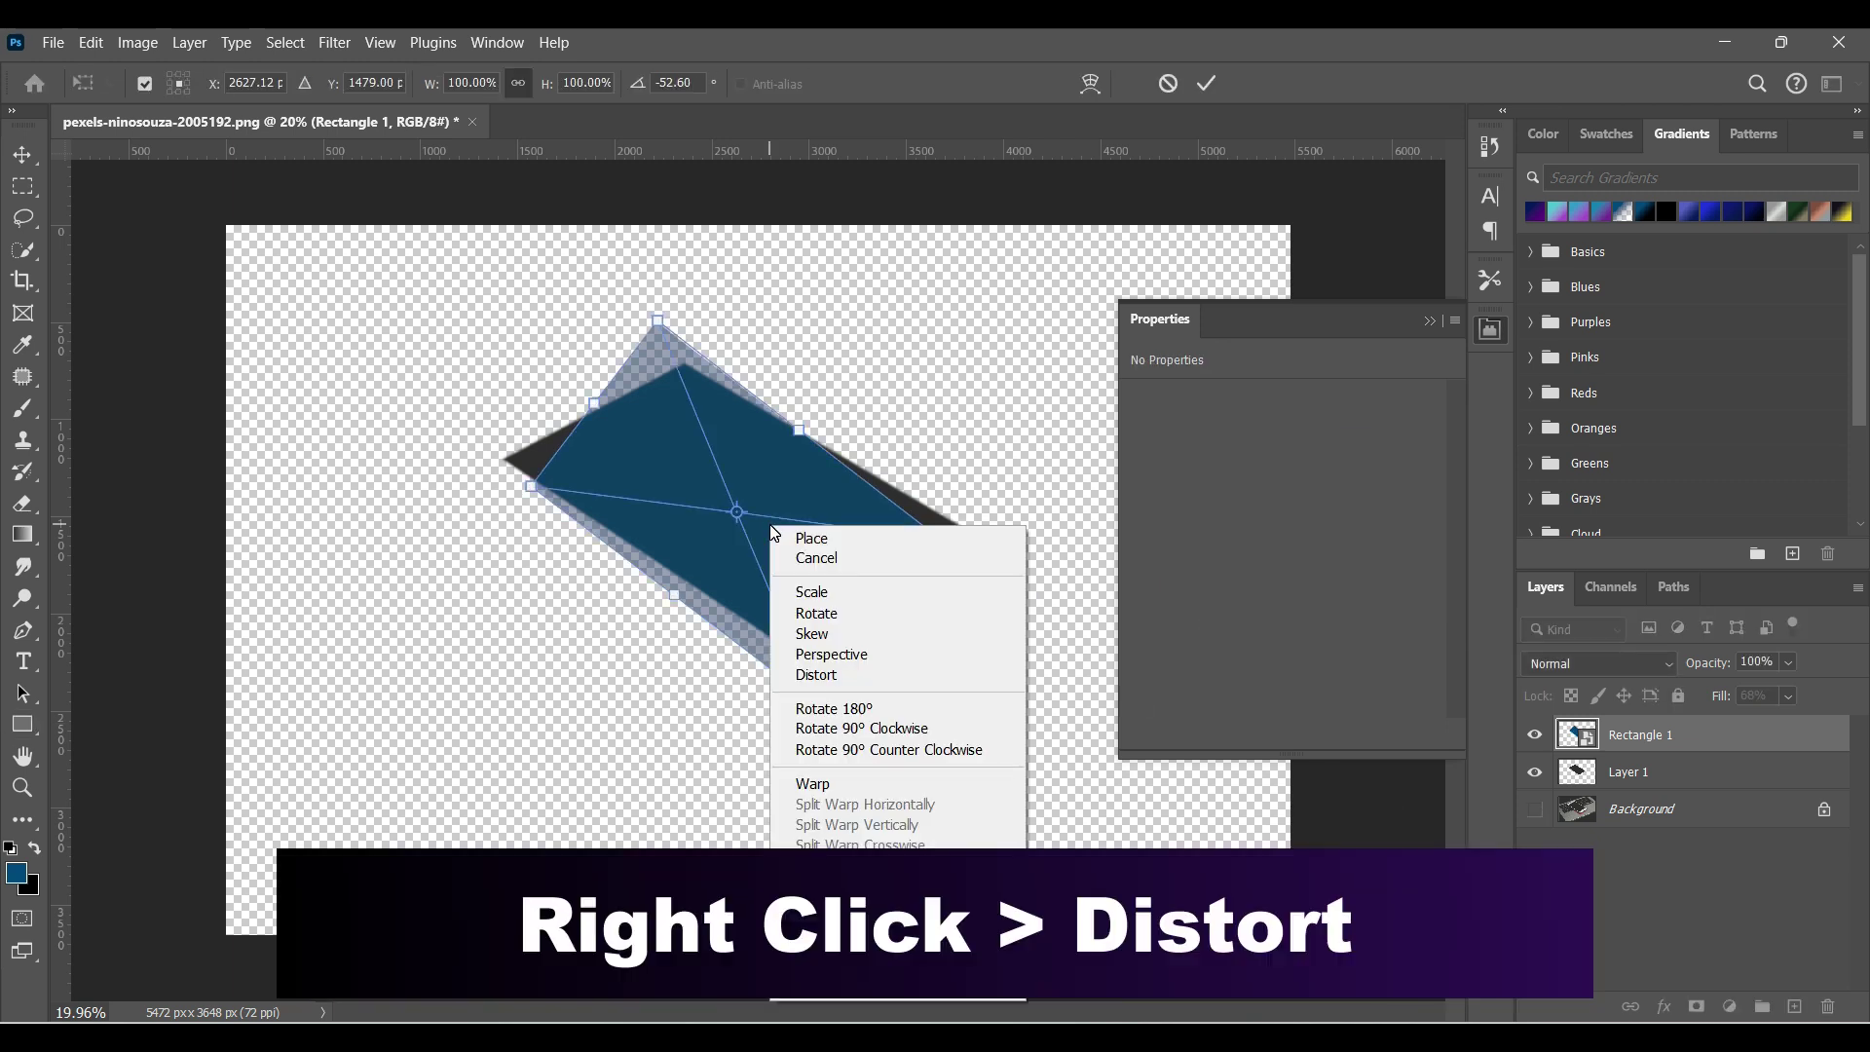
left_click(810, 666)
left_click_drag(533, 493, 507, 469)
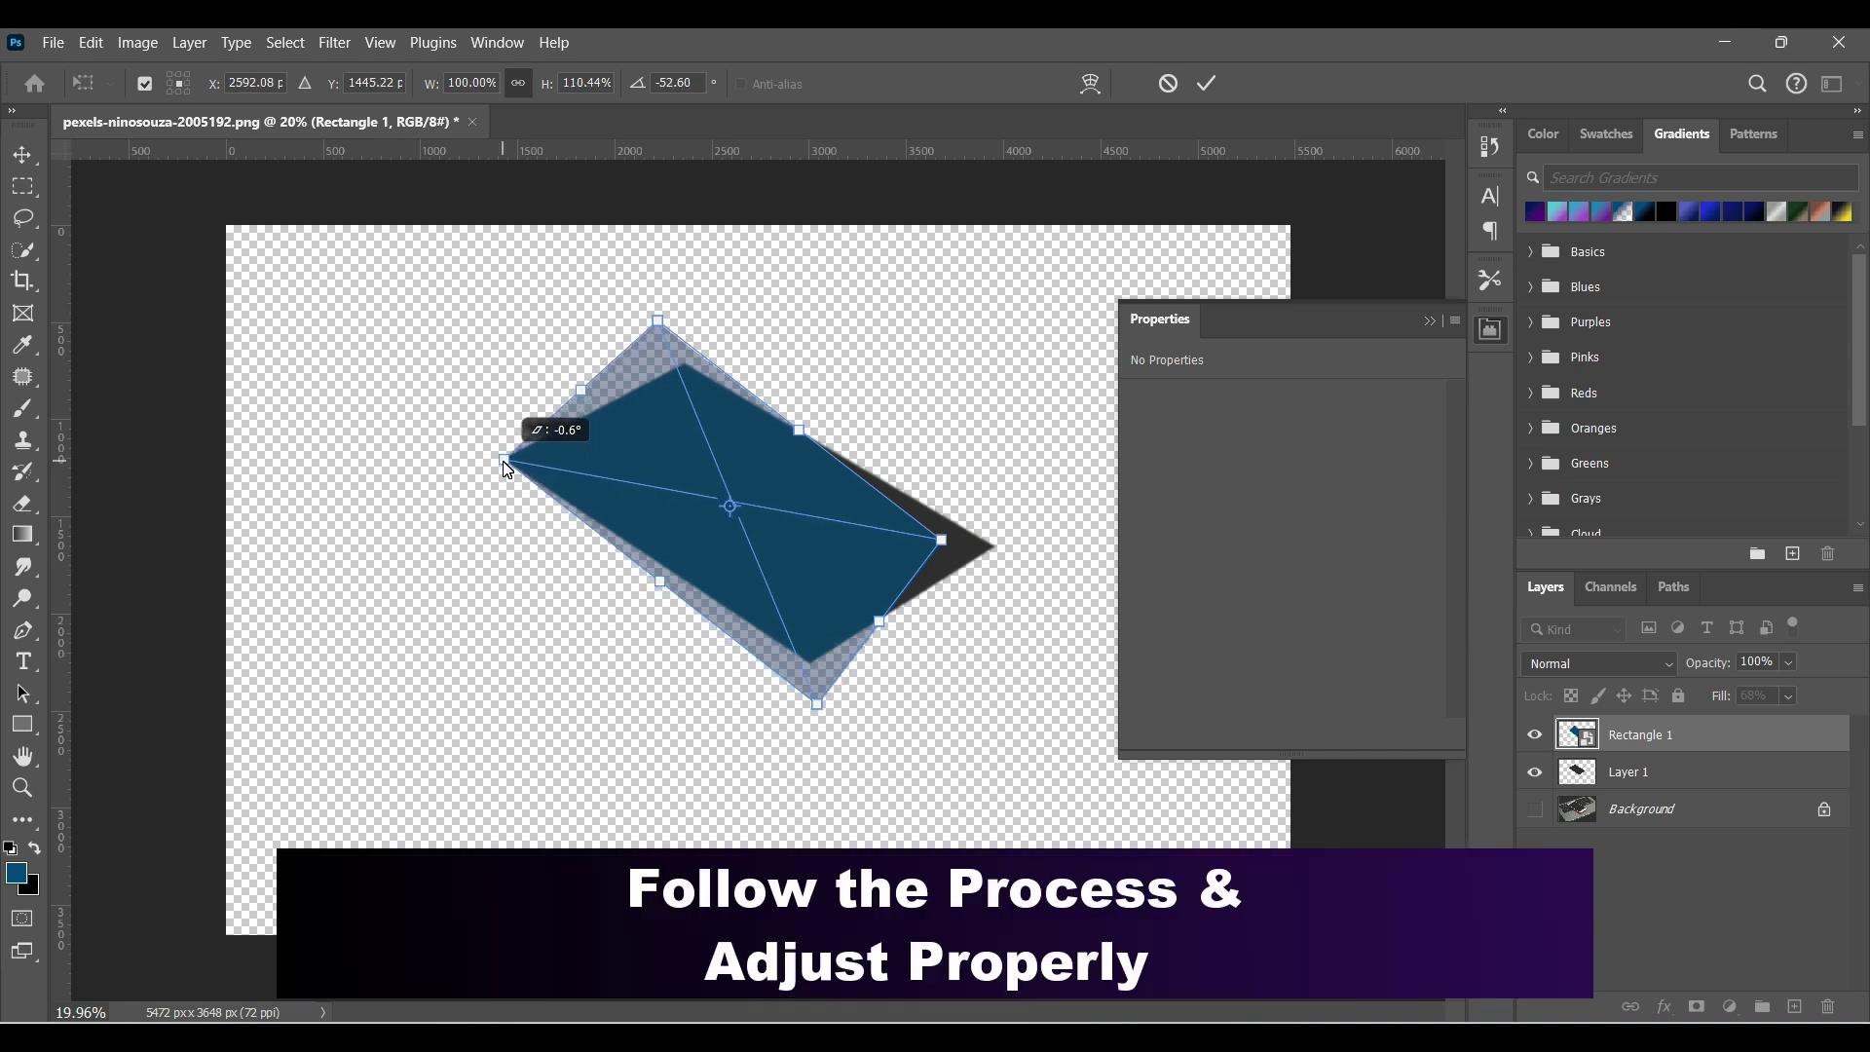
left_click_drag(657, 318, 684, 363)
left_click_drag(941, 539, 994, 552)
left_click_drag(817, 703, 811, 670)
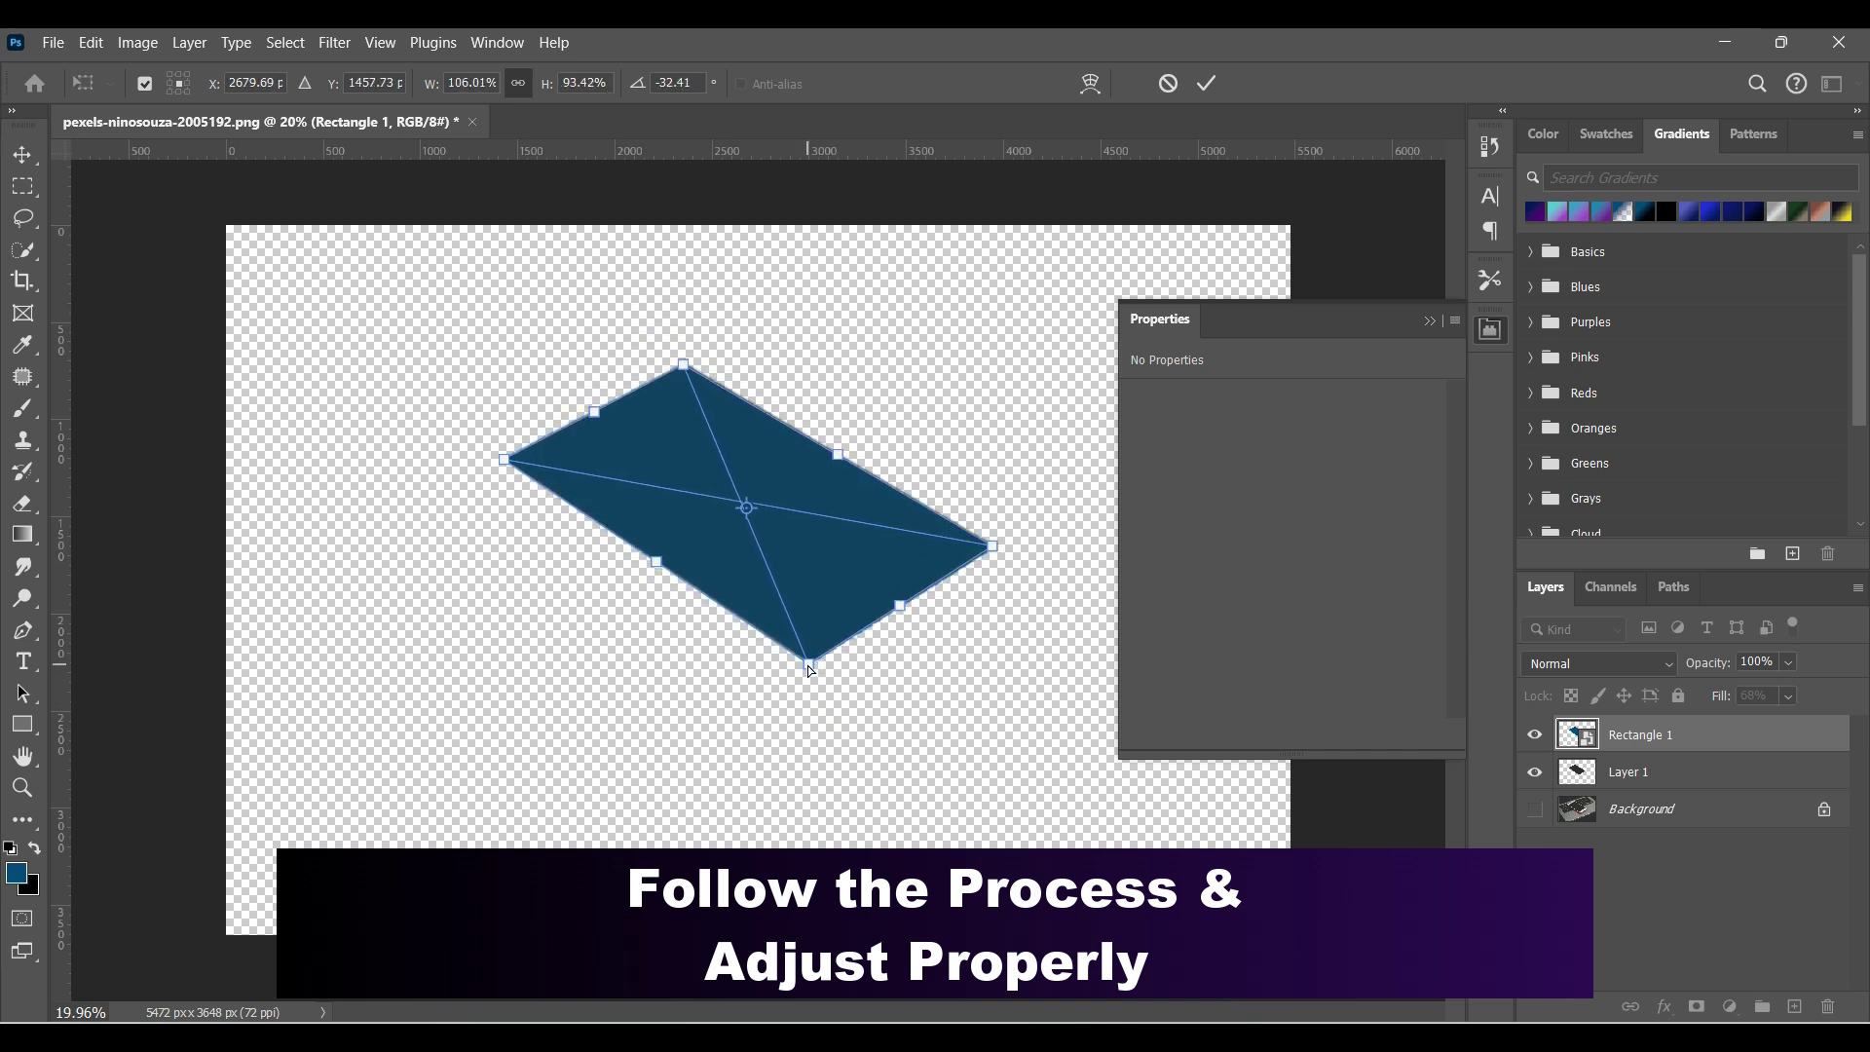
Refine the distortion of Rectangle 1 up close so each corner fully covers the edges of the Layer 1 shape
left_click(29, 786)
left_click(805, 668)
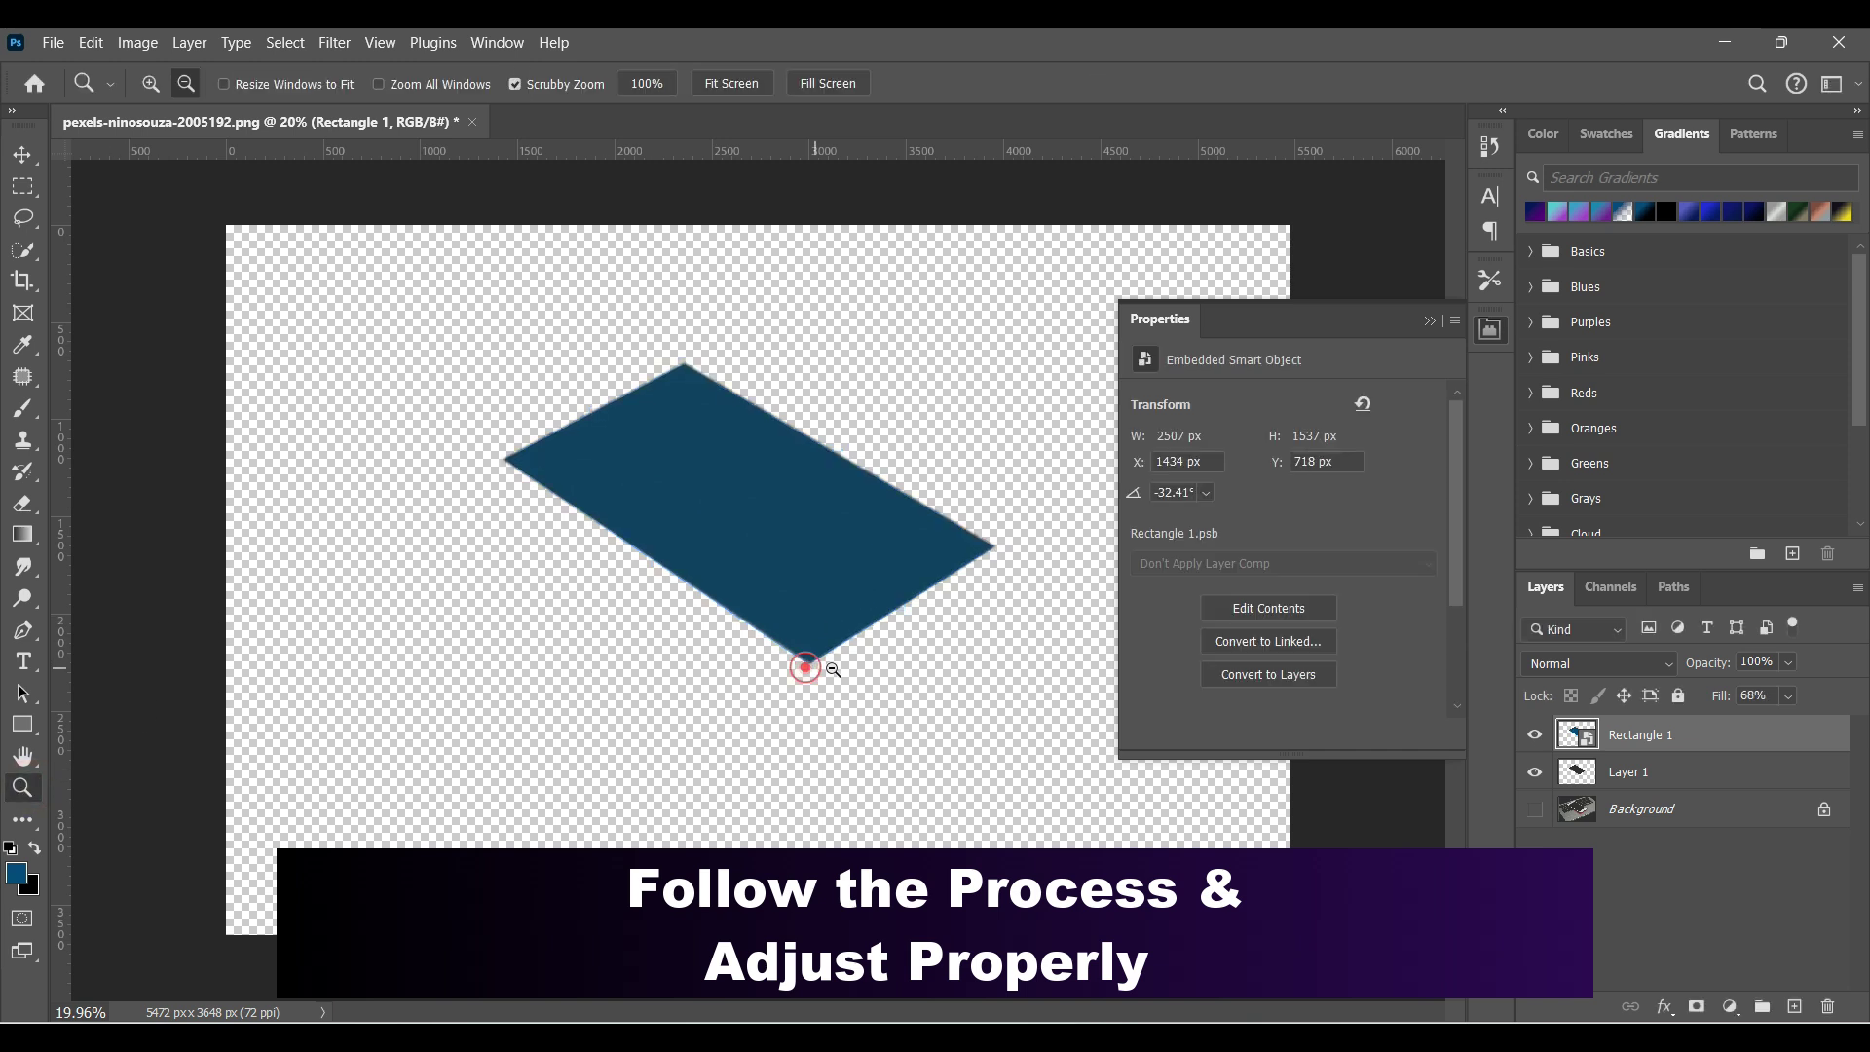
left_click_drag(874, 675, 865, 675)
scroll(867, 675, "up", 4)
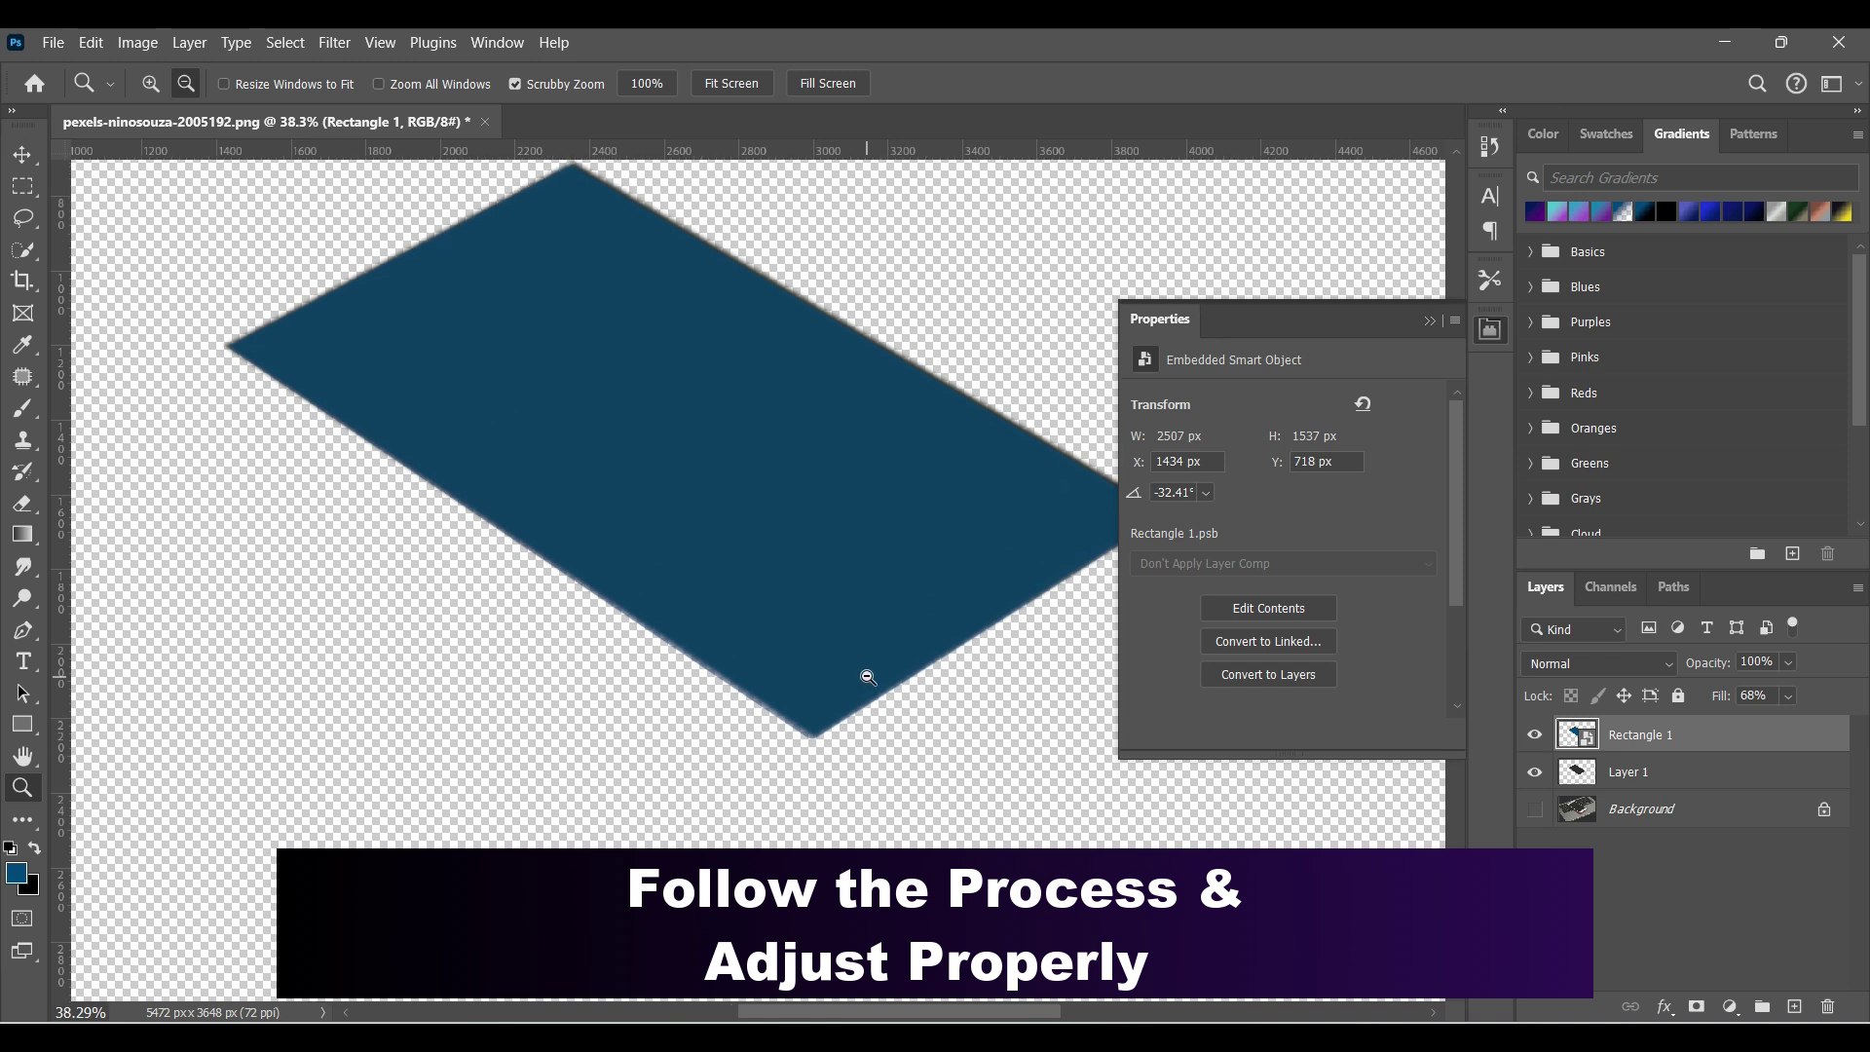
left_click(1428, 321)
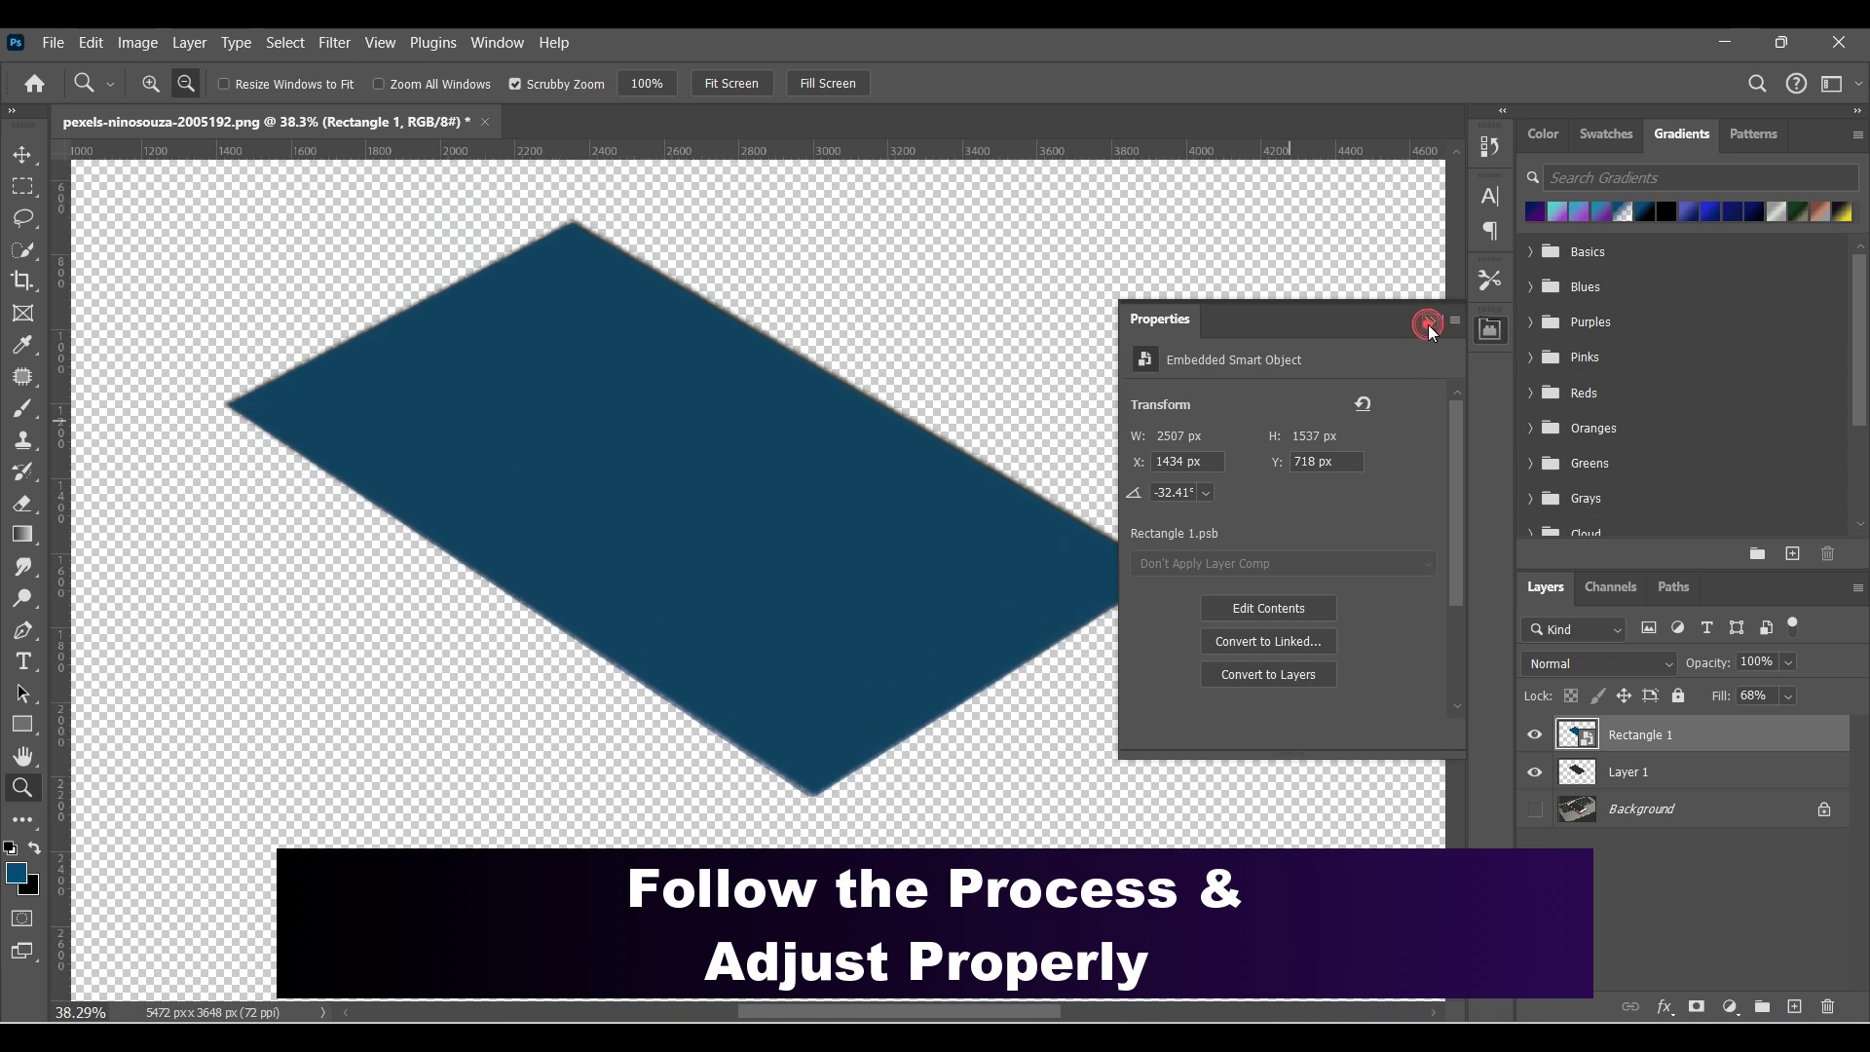
key("ctrl+t")
right_click(893, 540)
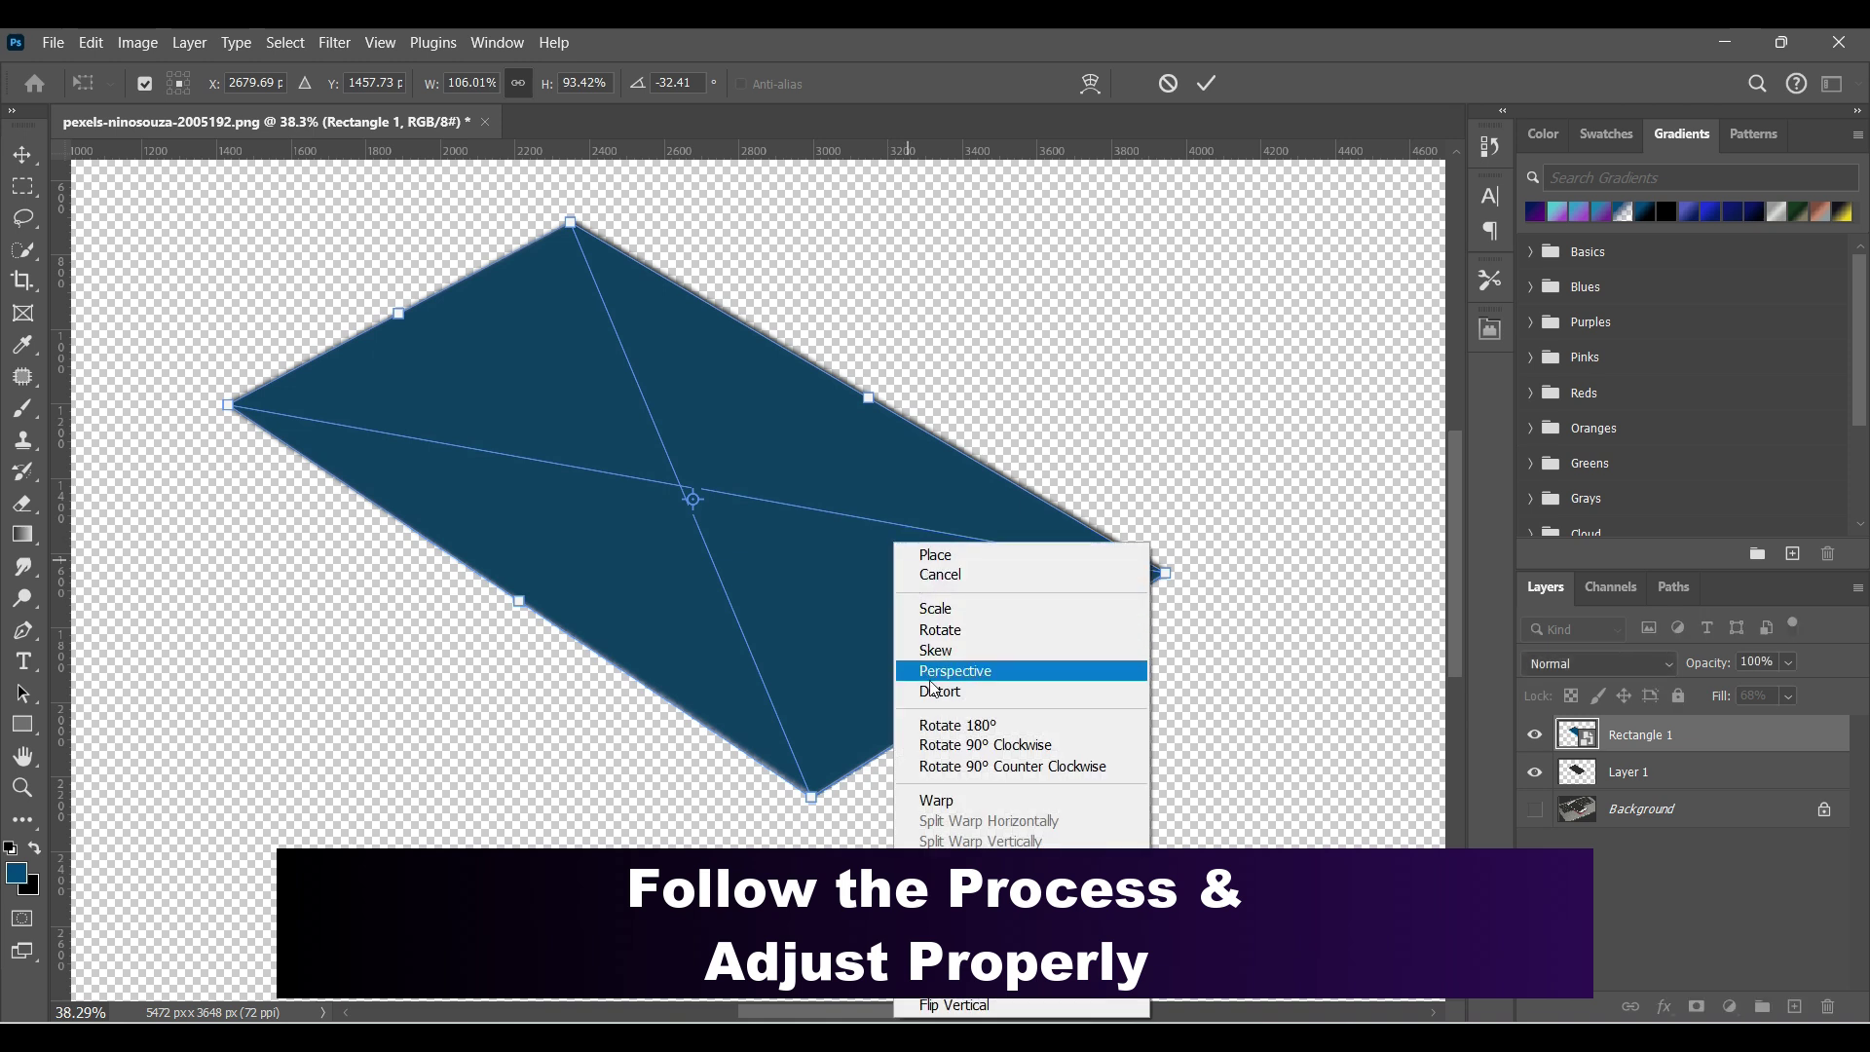
left_click(925, 668)
left_click_drag(1164, 575, 1168, 572)
left_click_drag(571, 222, 576, 220)
left_click_drag(230, 406, 228, 406)
left_click_drag(811, 797, 818, 803)
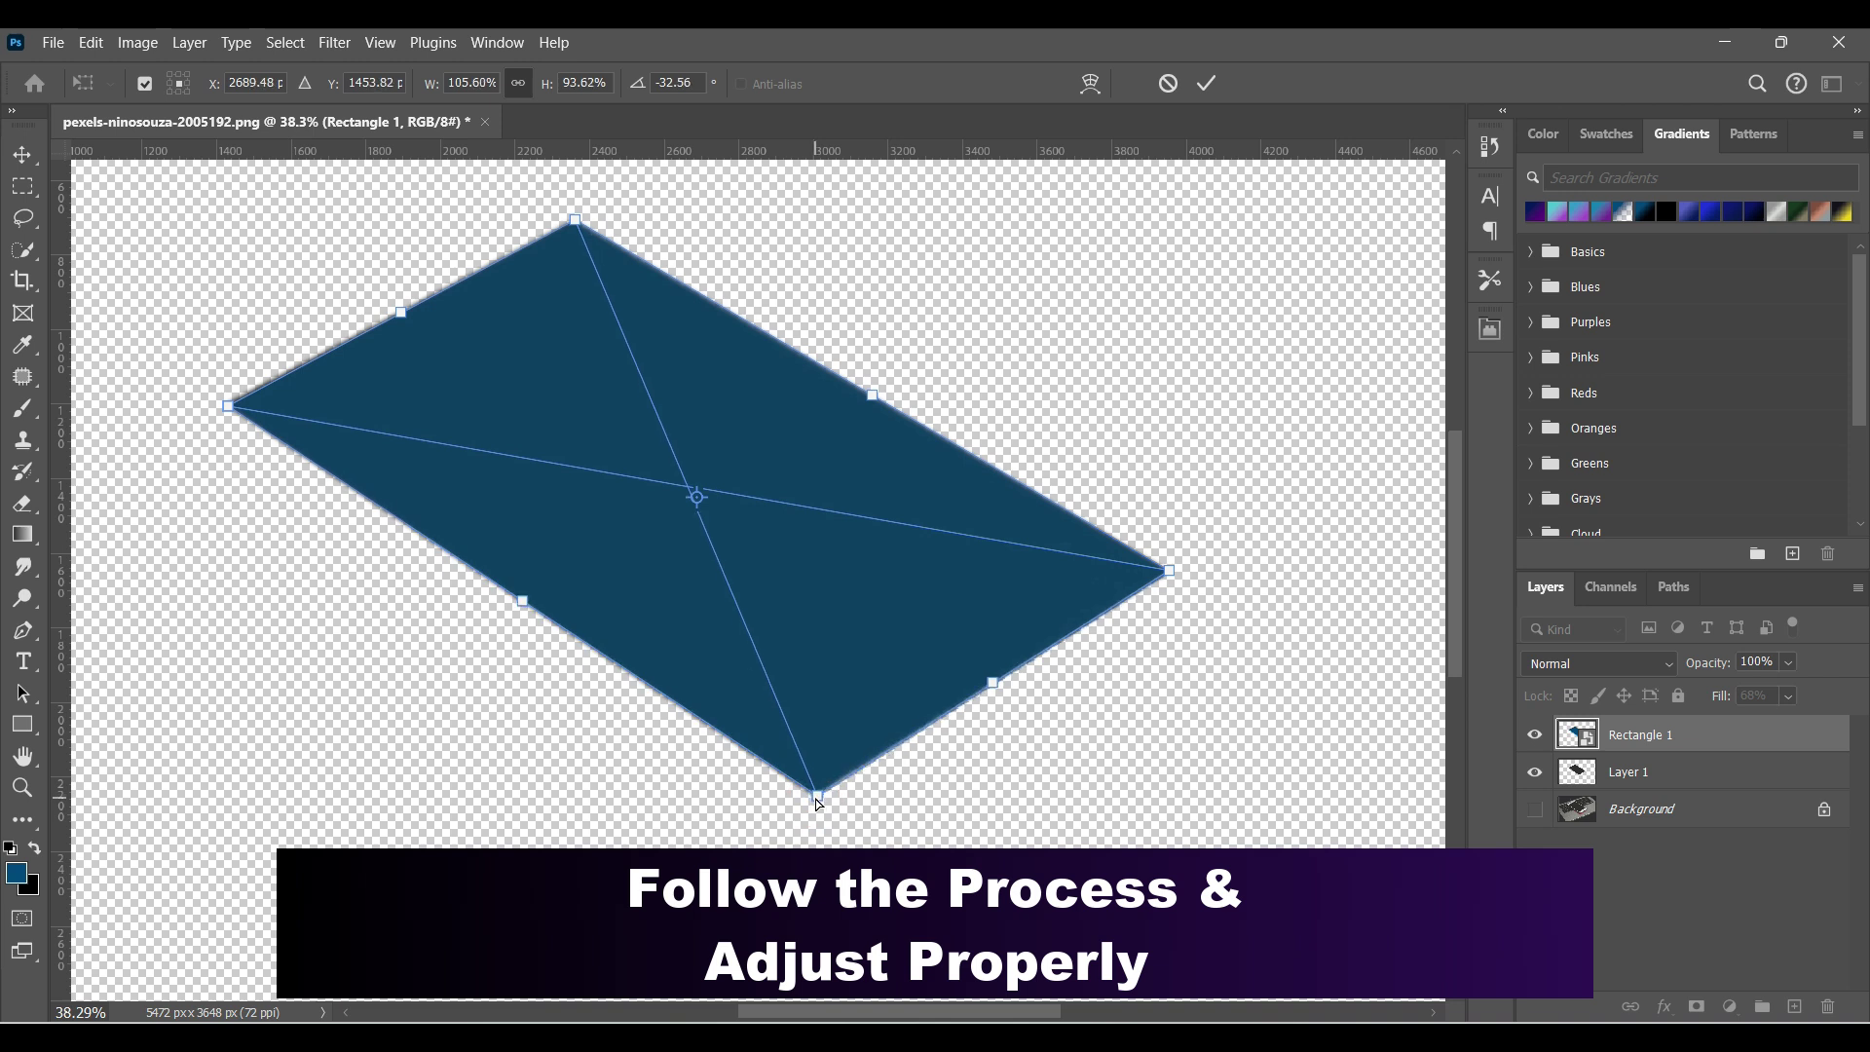
left_click(1206, 88)
Make the Background layer with the phone photo visible again
key("z")
left_click_drag(1118, 492, 1064, 532)
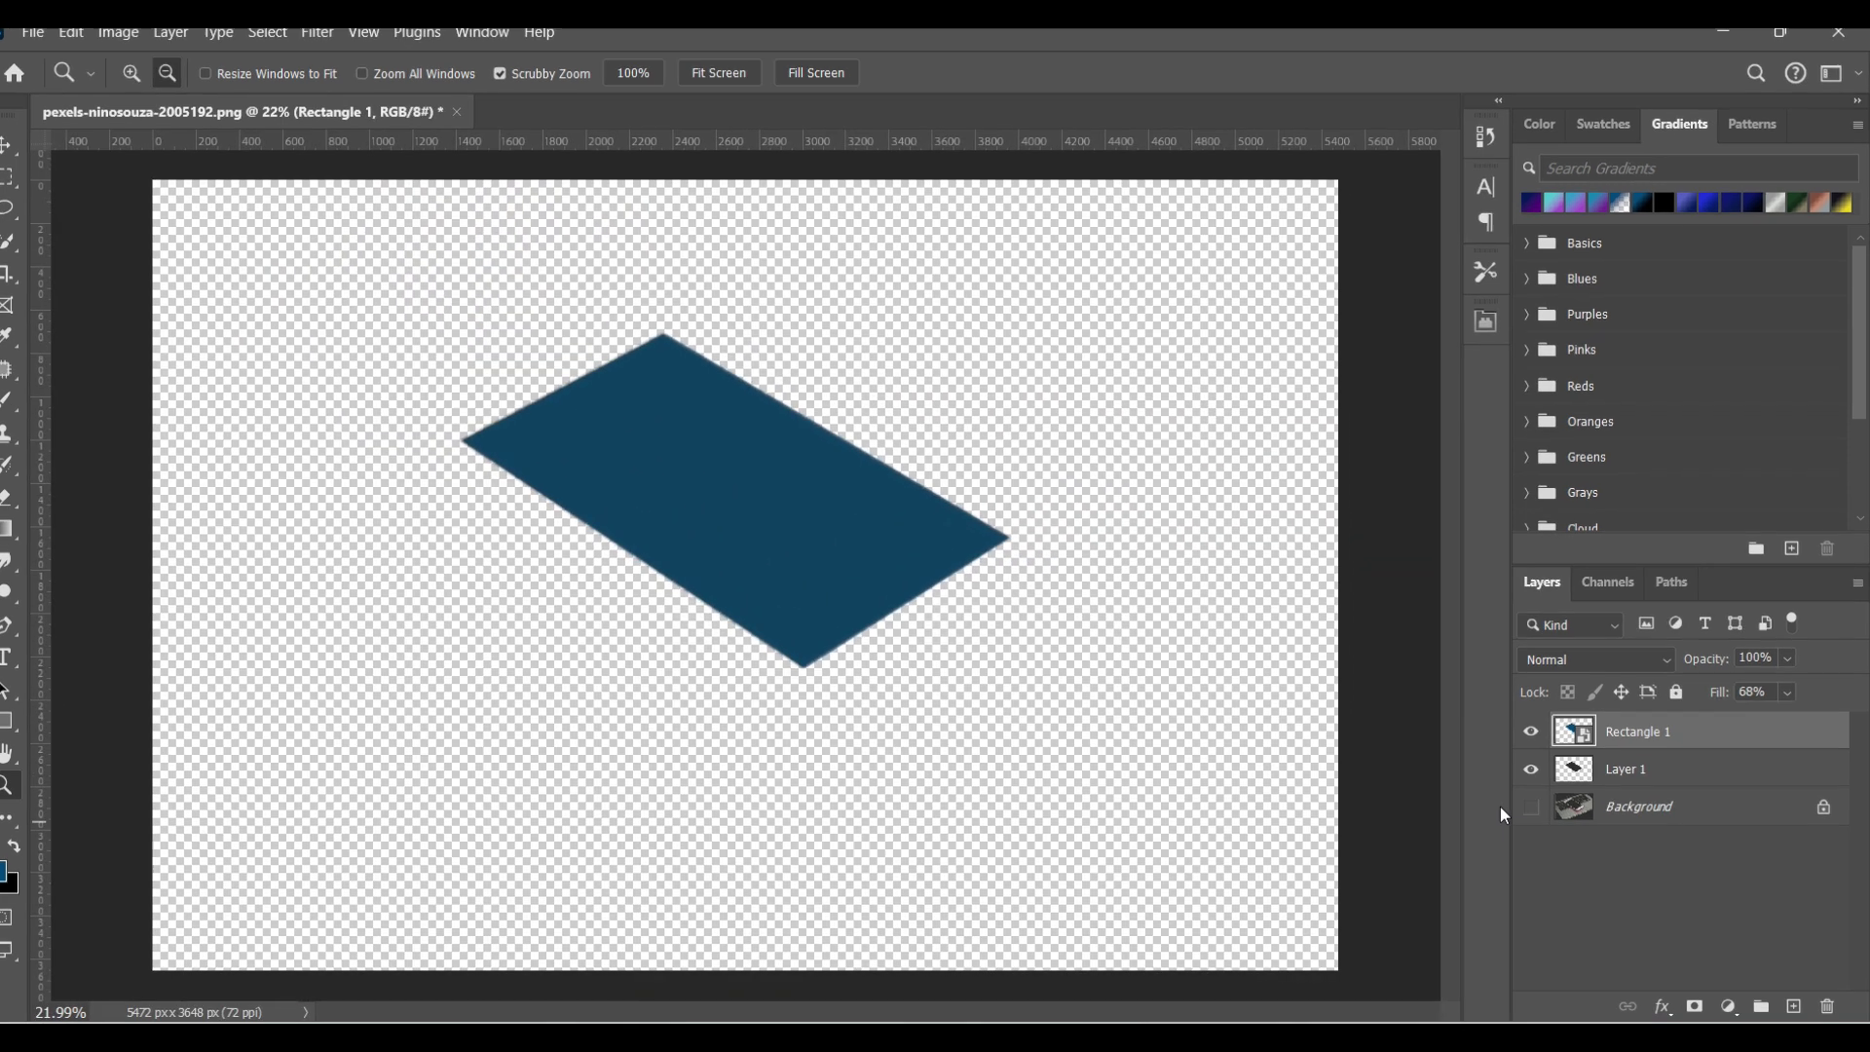
left_click(1531, 806)
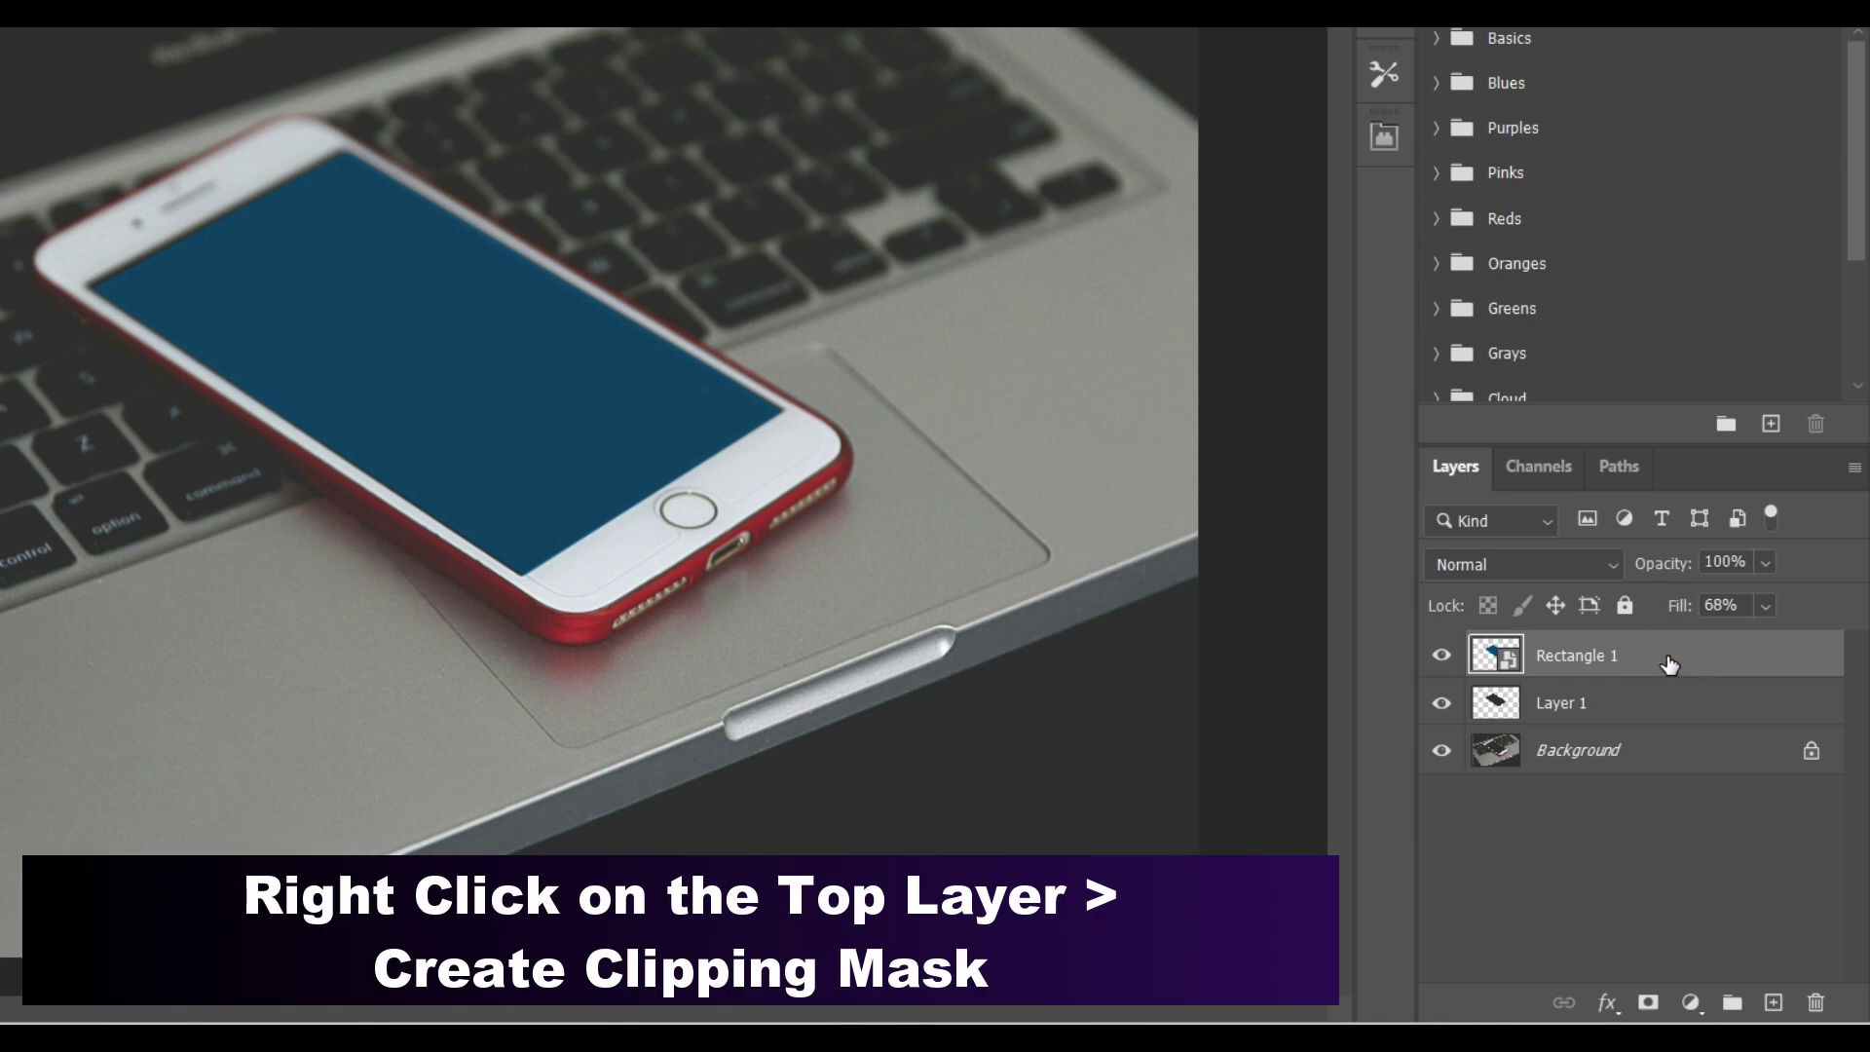
Clip Rectangle 1 to Layer 1 with a clipping mask and set its fill to 100%
right_click(1668, 658)
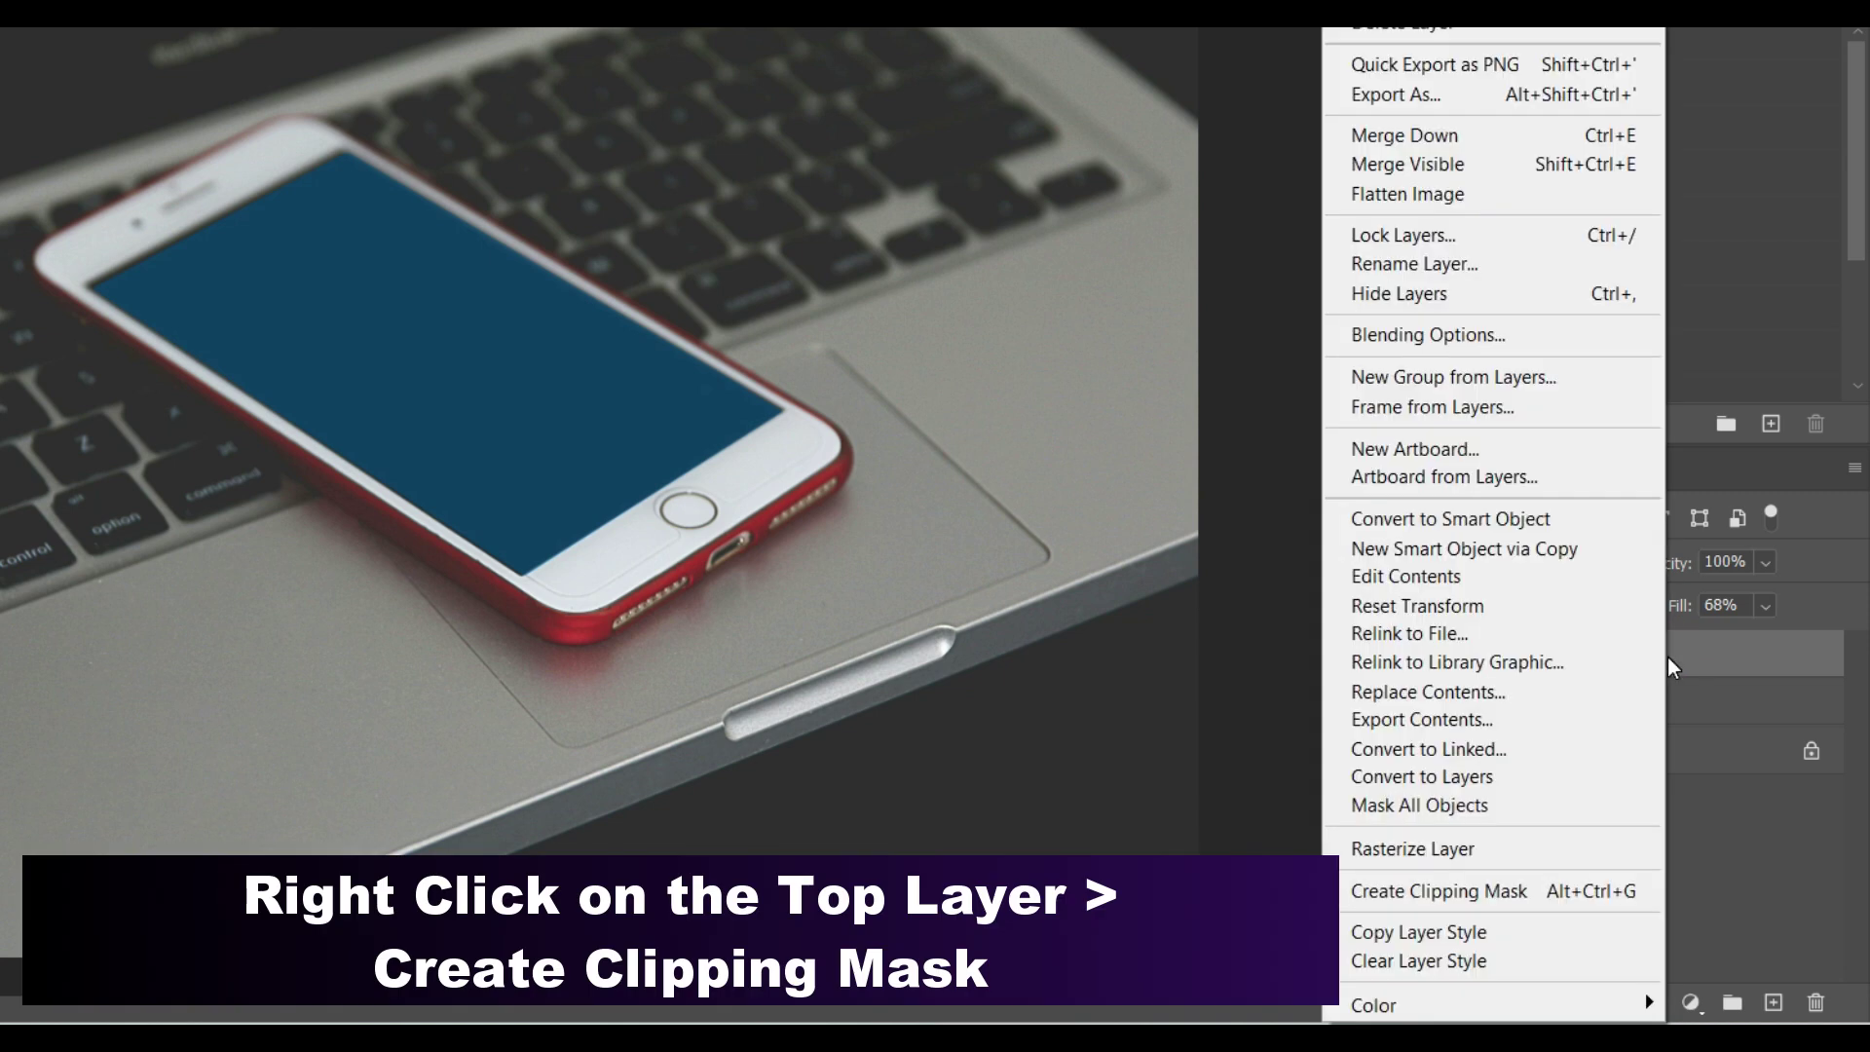
left_click(1521, 884)
left_click_drag(1676, 613, 1727, 611)
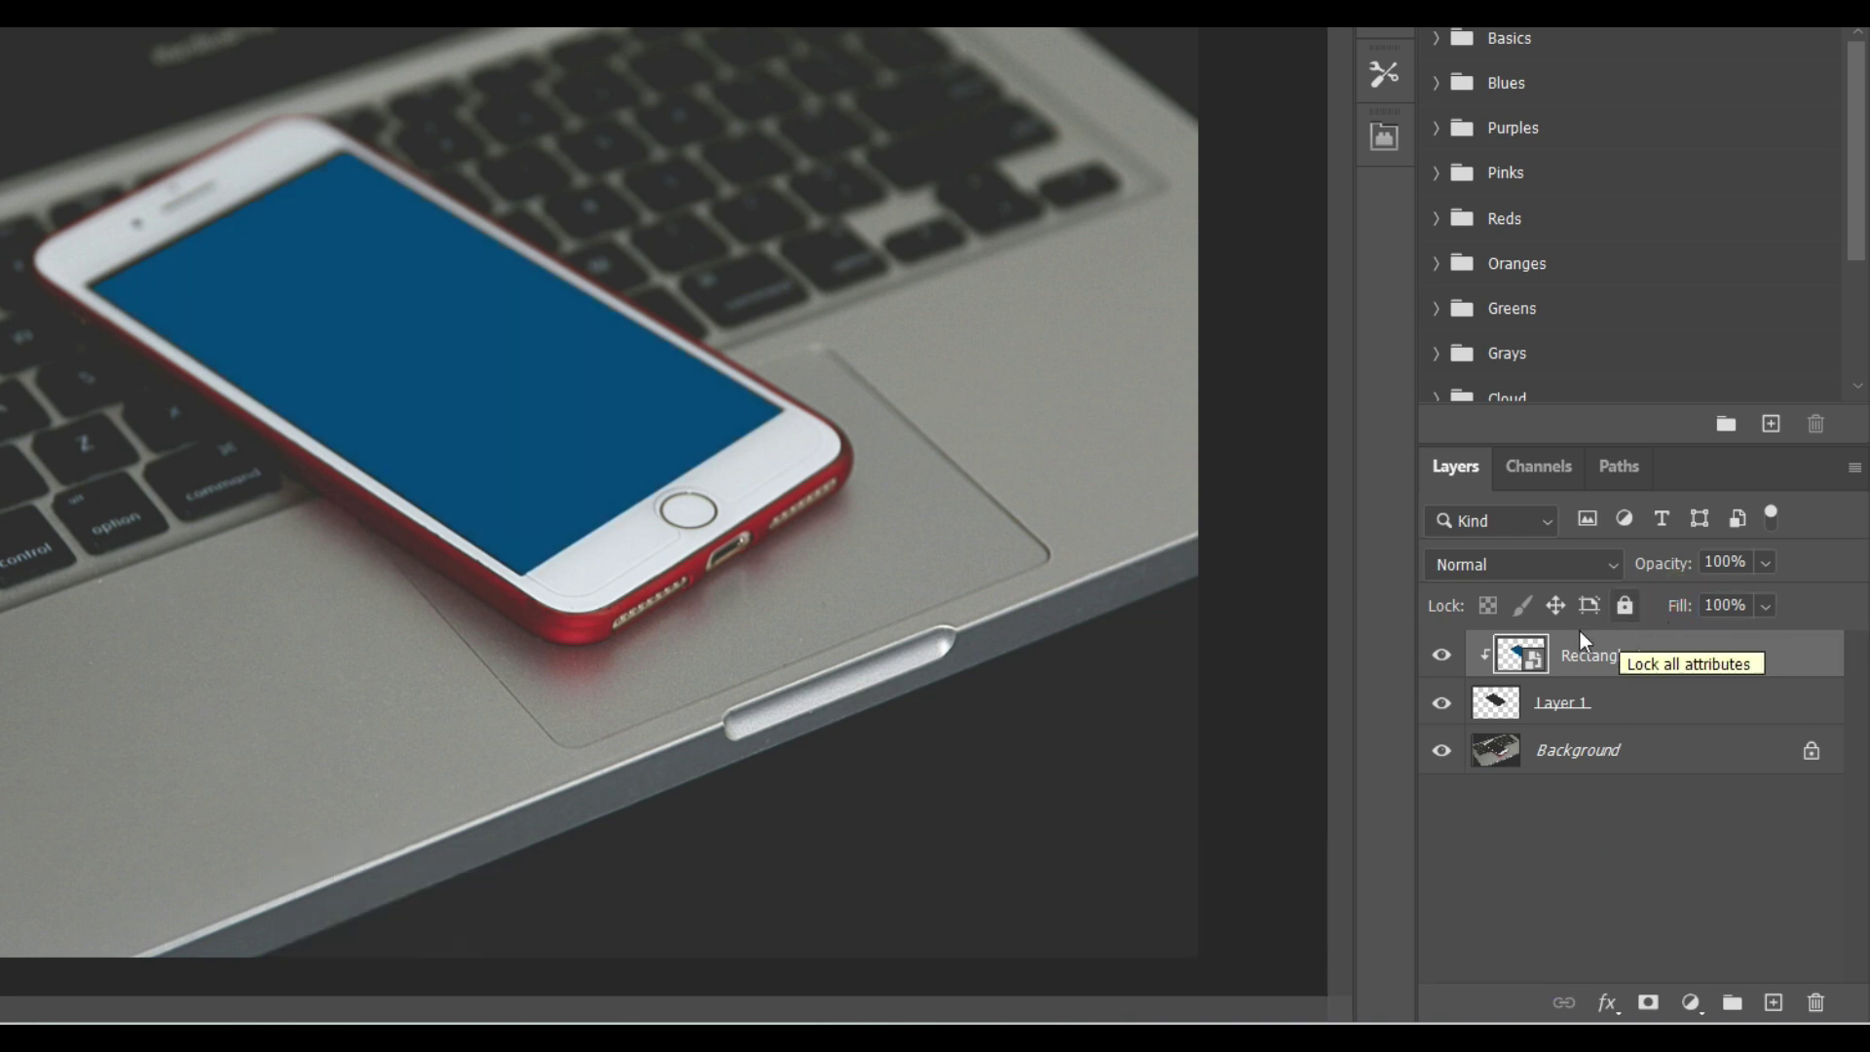
Open the contents of the Rectangle 1 smart object and place Screenshot_20241102-203108.png in it as an embedded image
double_click(1513, 658)
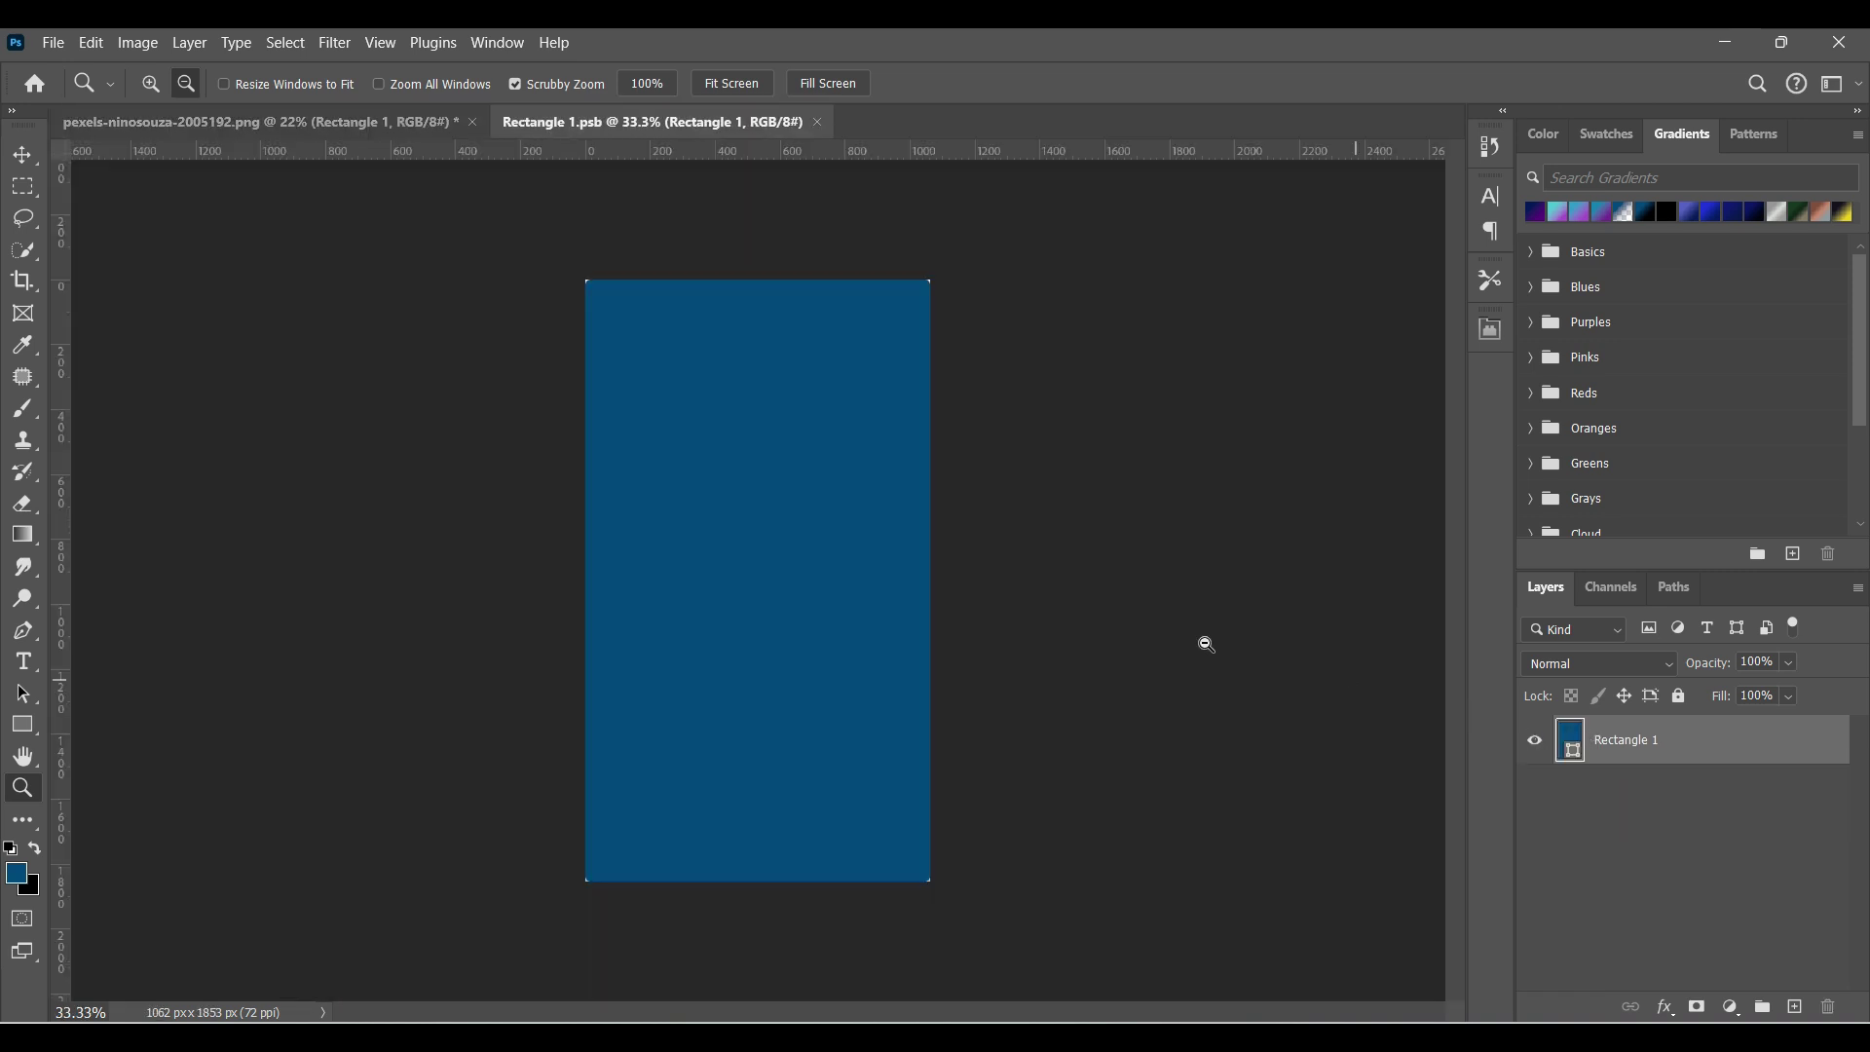
key("v")
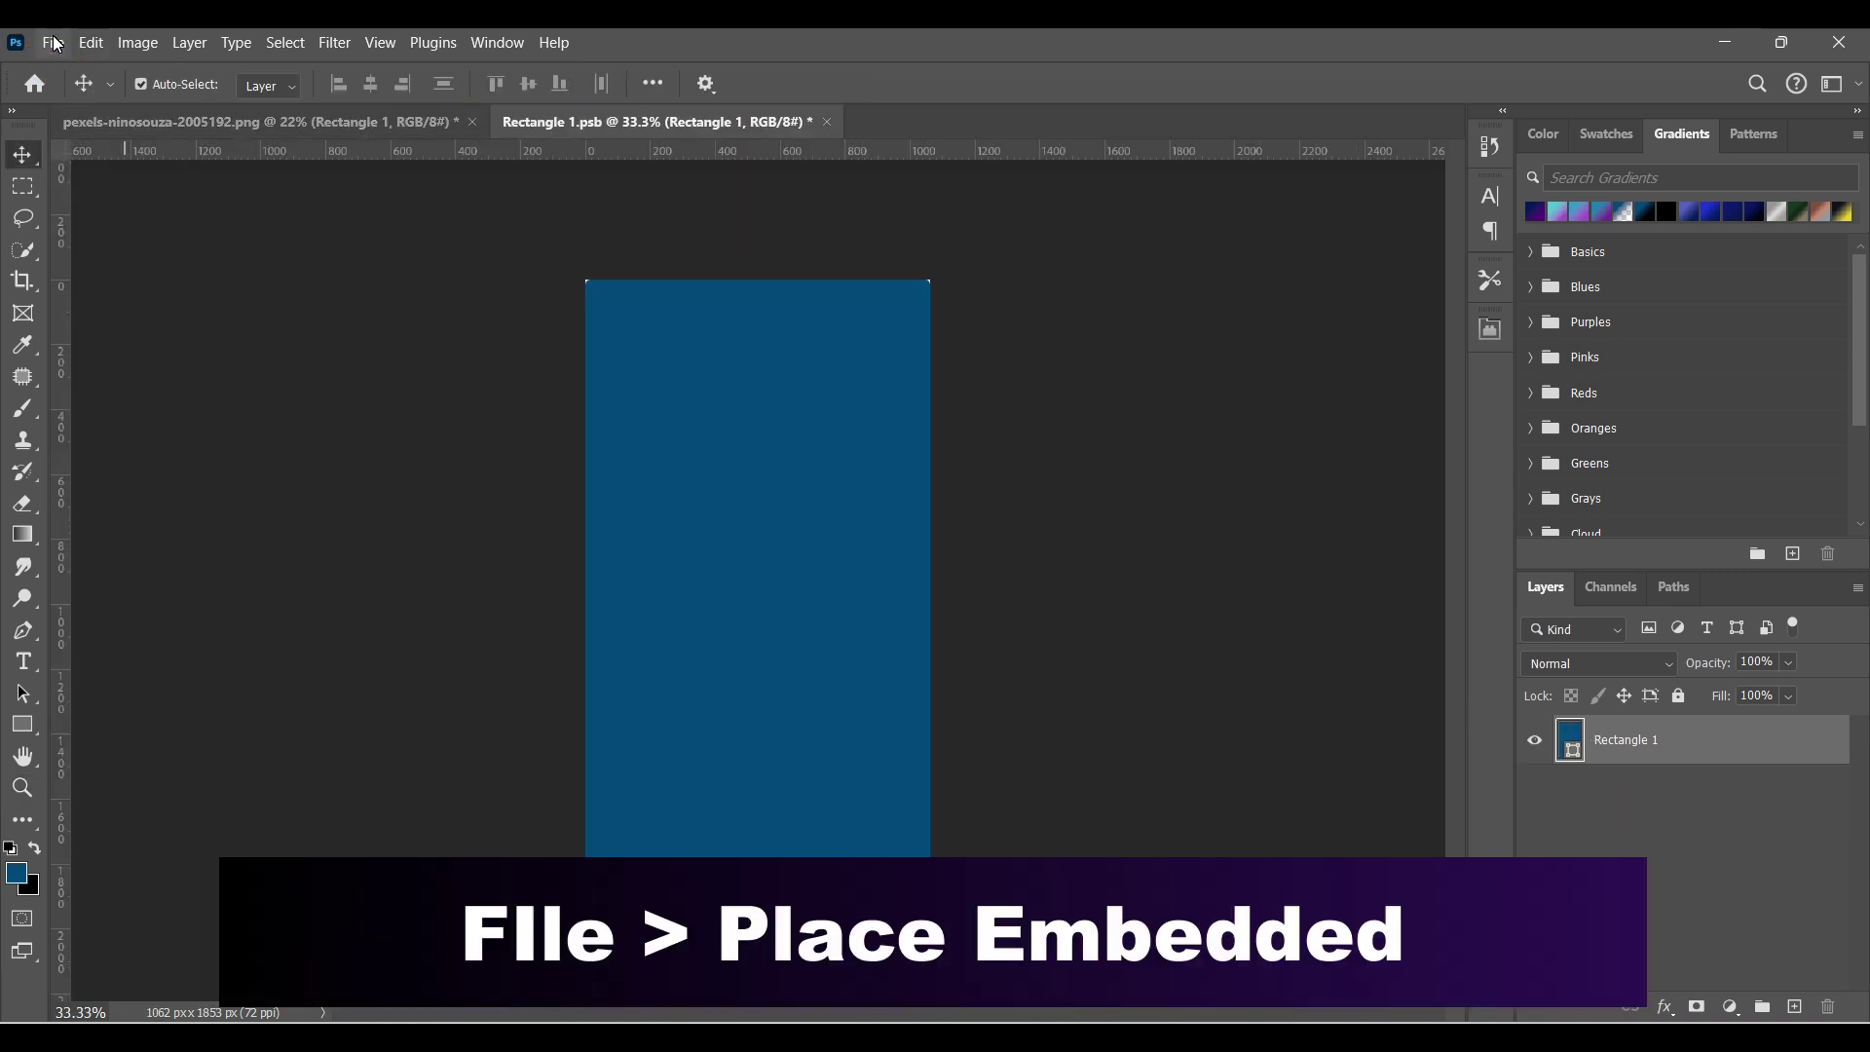
left_click(52, 42)
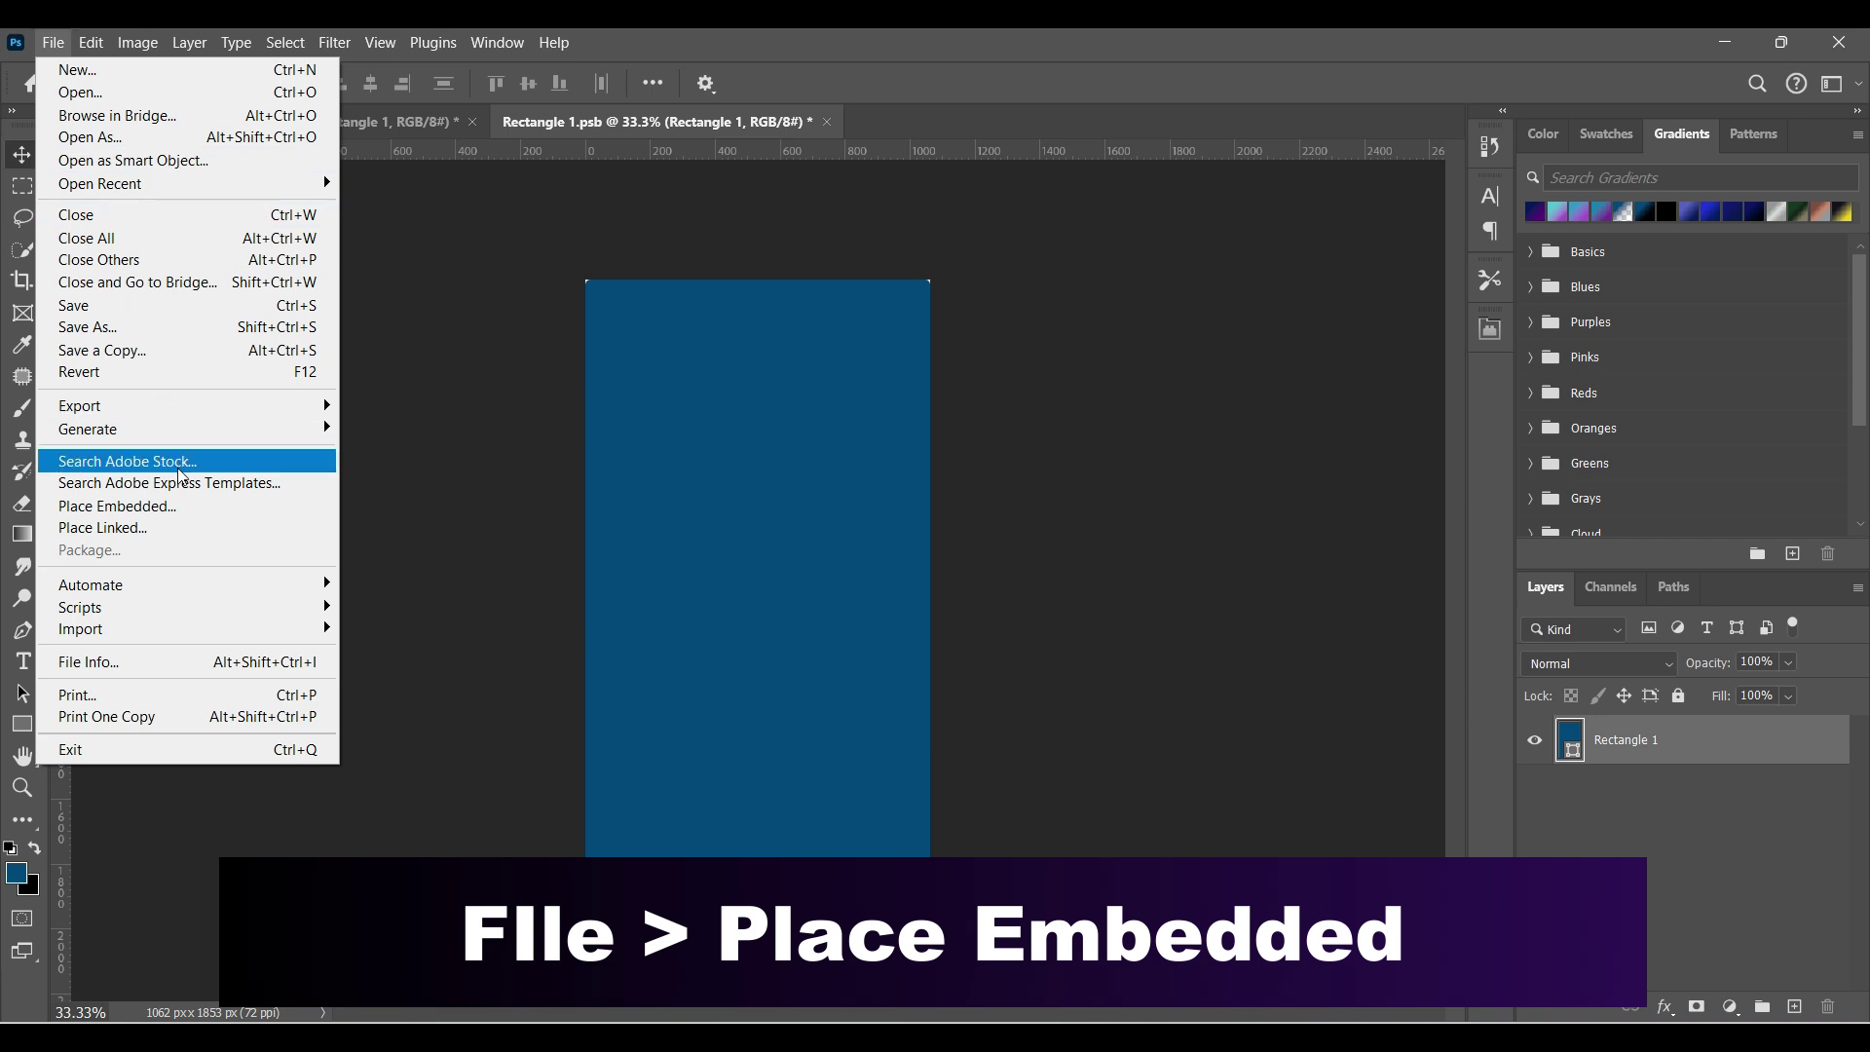
left_click(186, 502)
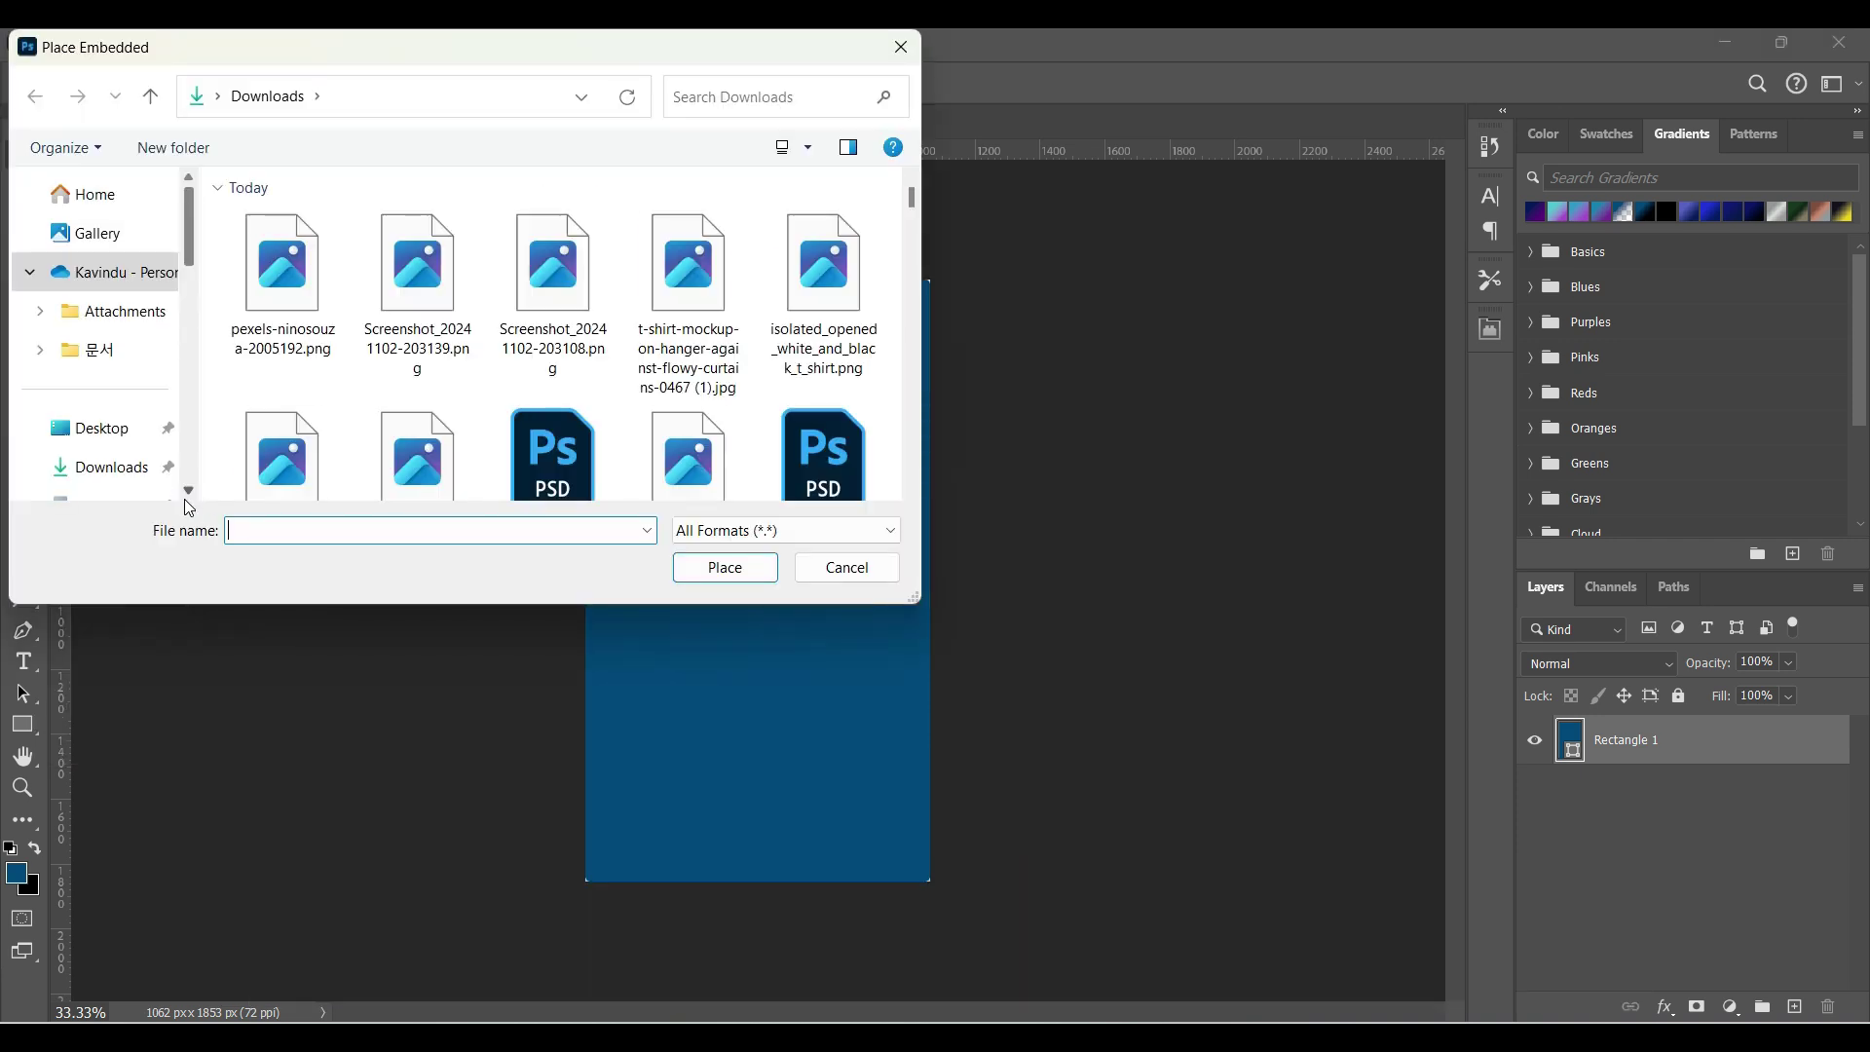
left_click(542, 314)
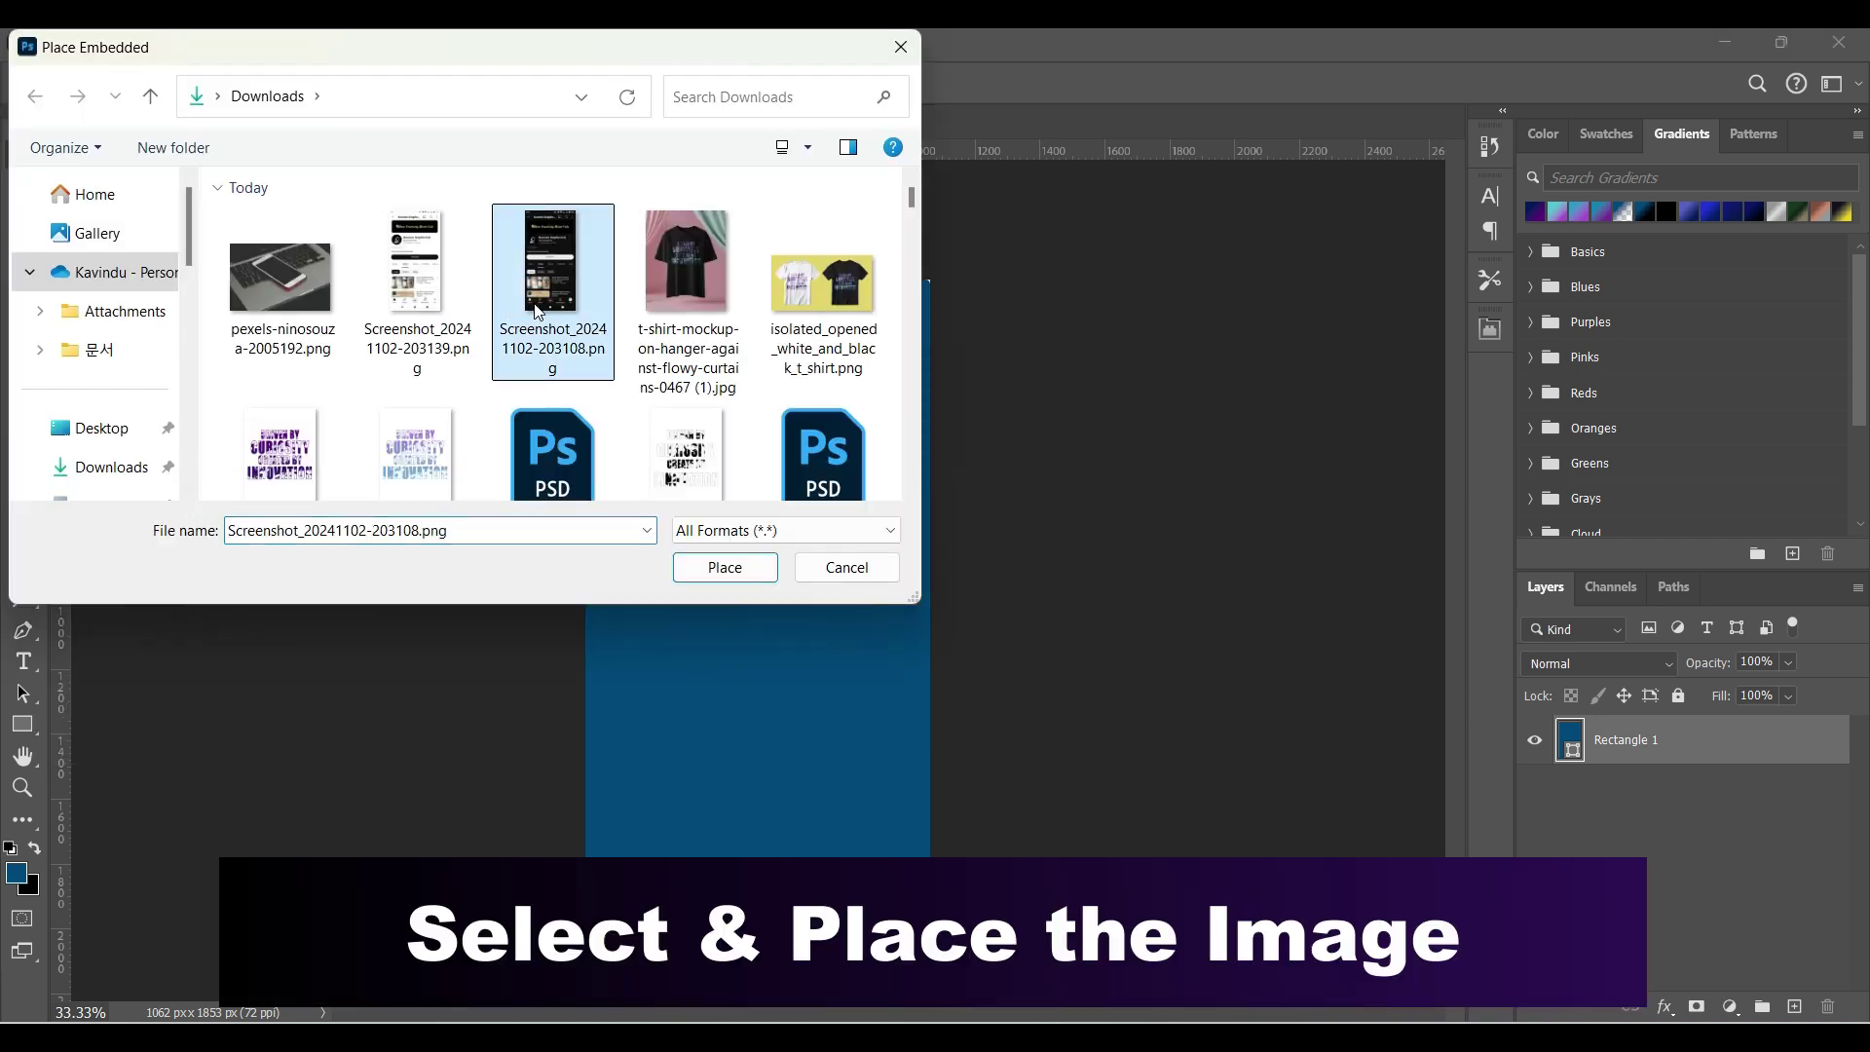
left_click(693, 573)
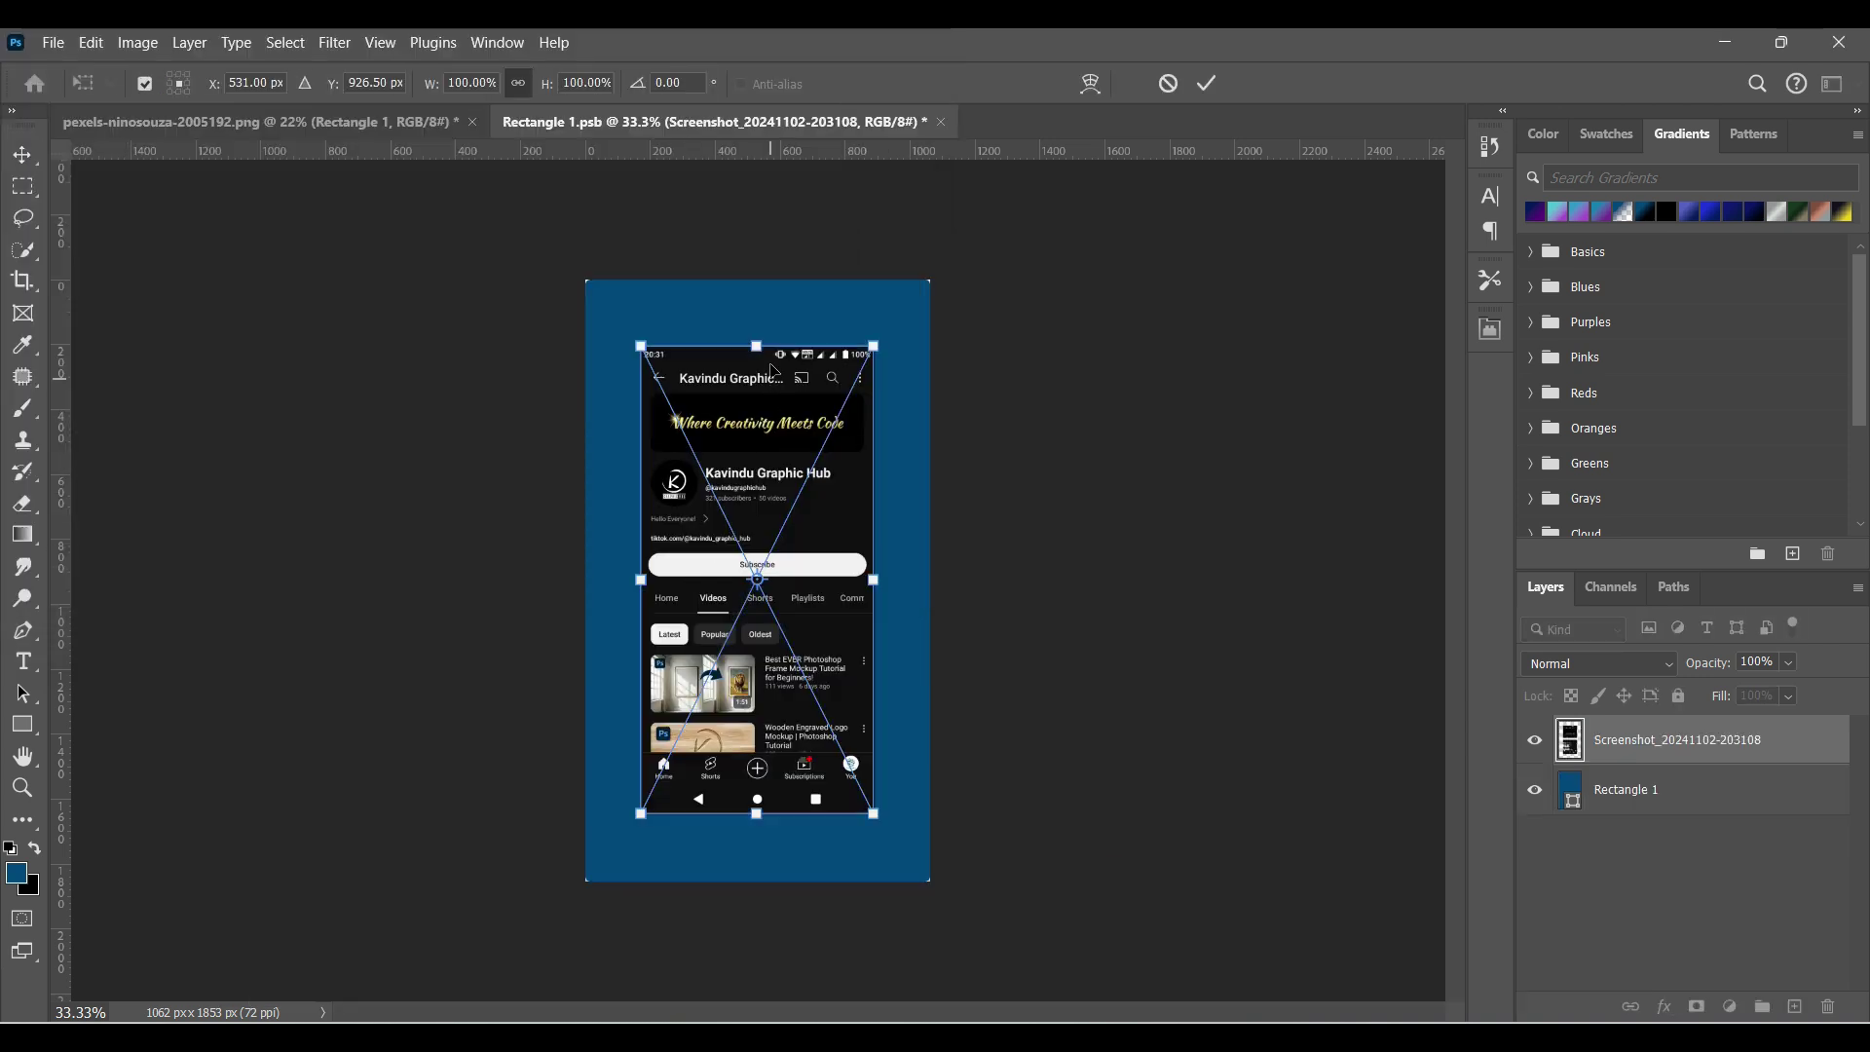
Stretch the placed screenshot to cover the whole canvas and save the smart object contents
left_click_drag(757, 297, 757, 280)
left_click_drag(894, 639, 930, 580)
left_click_drag(608, 579, 586, 579)
left_click(1206, 87)
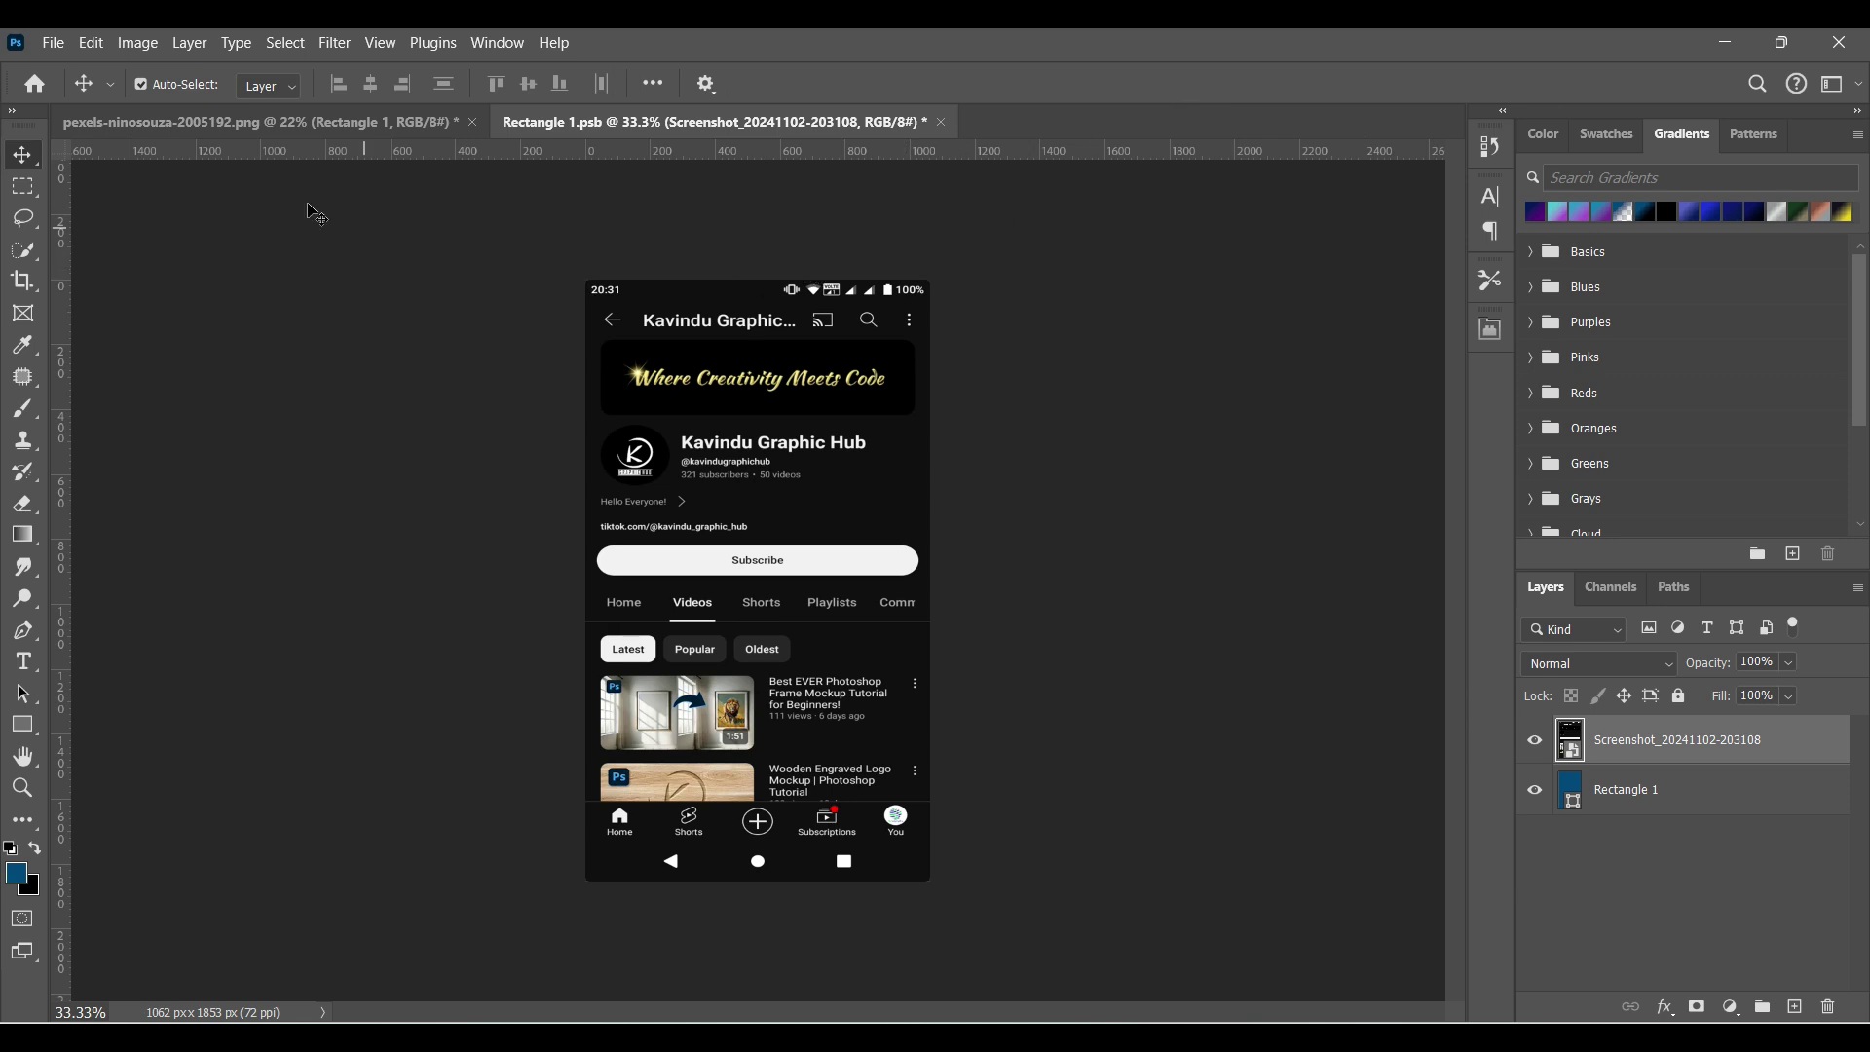
left_click(52, 43)
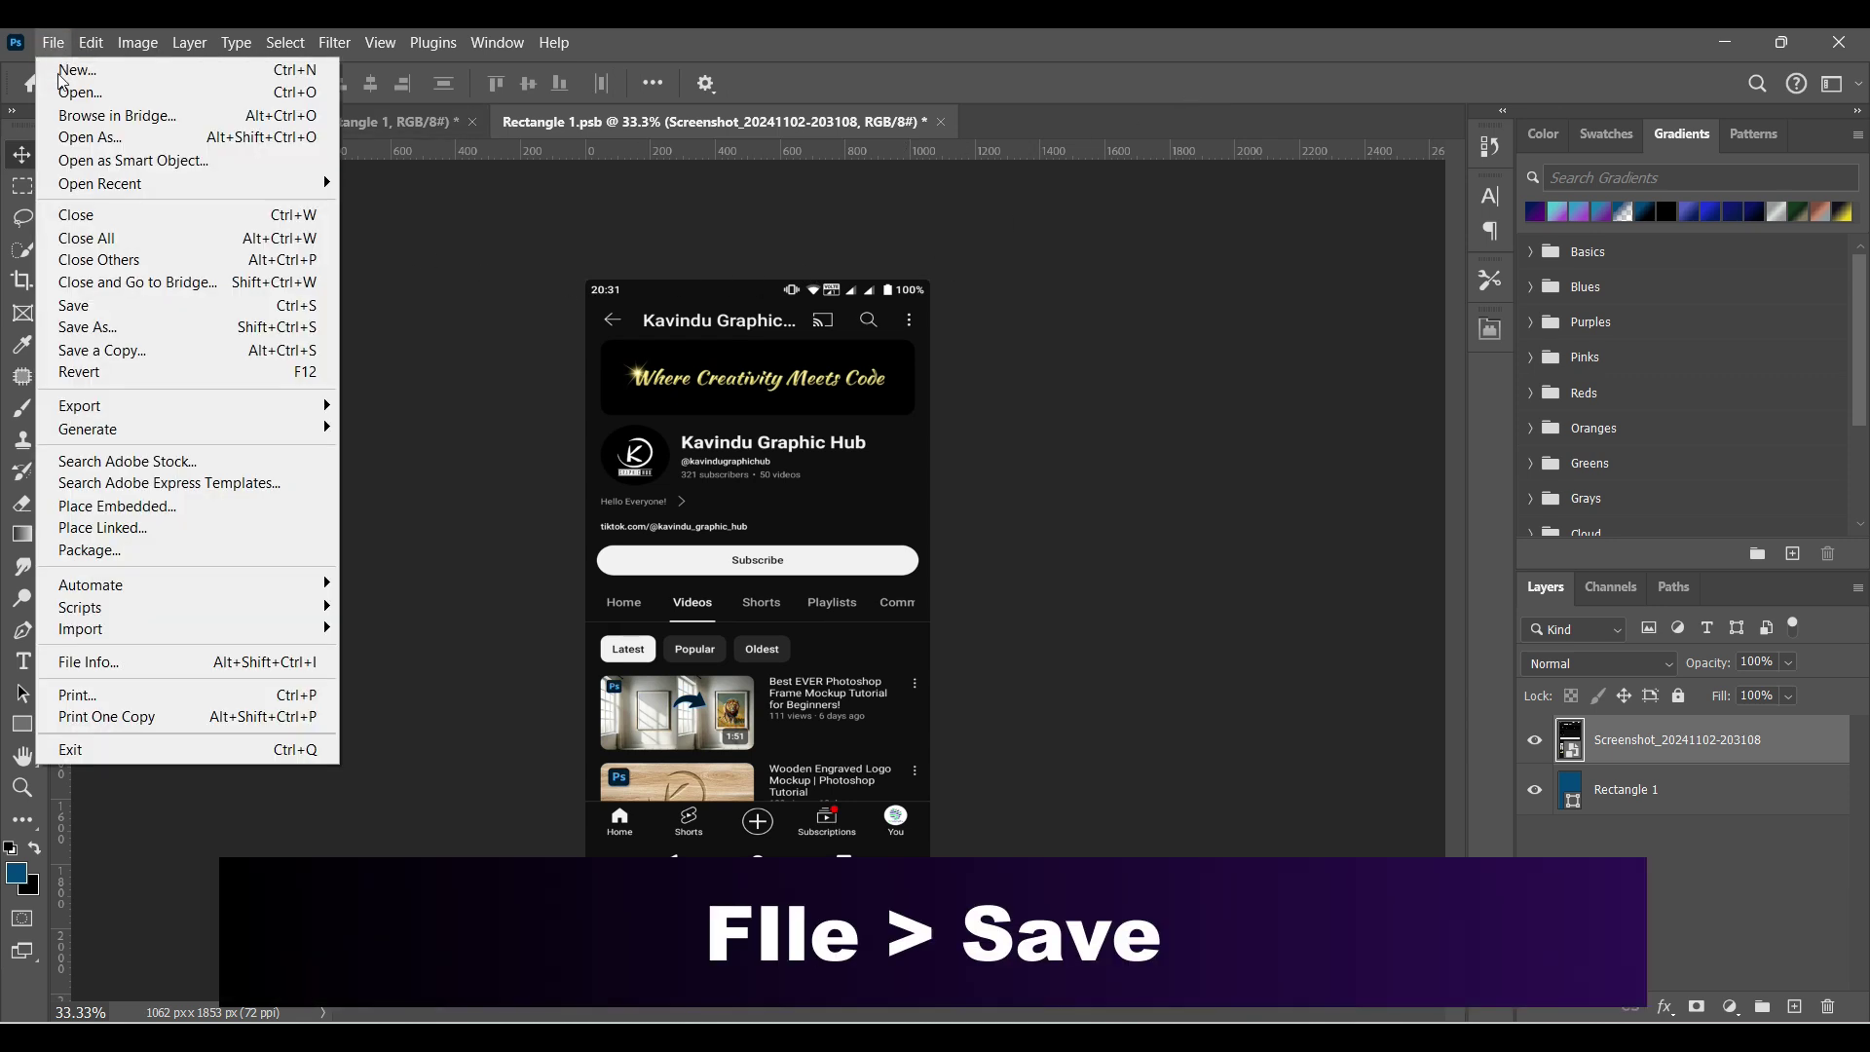
left_click(87, 315)
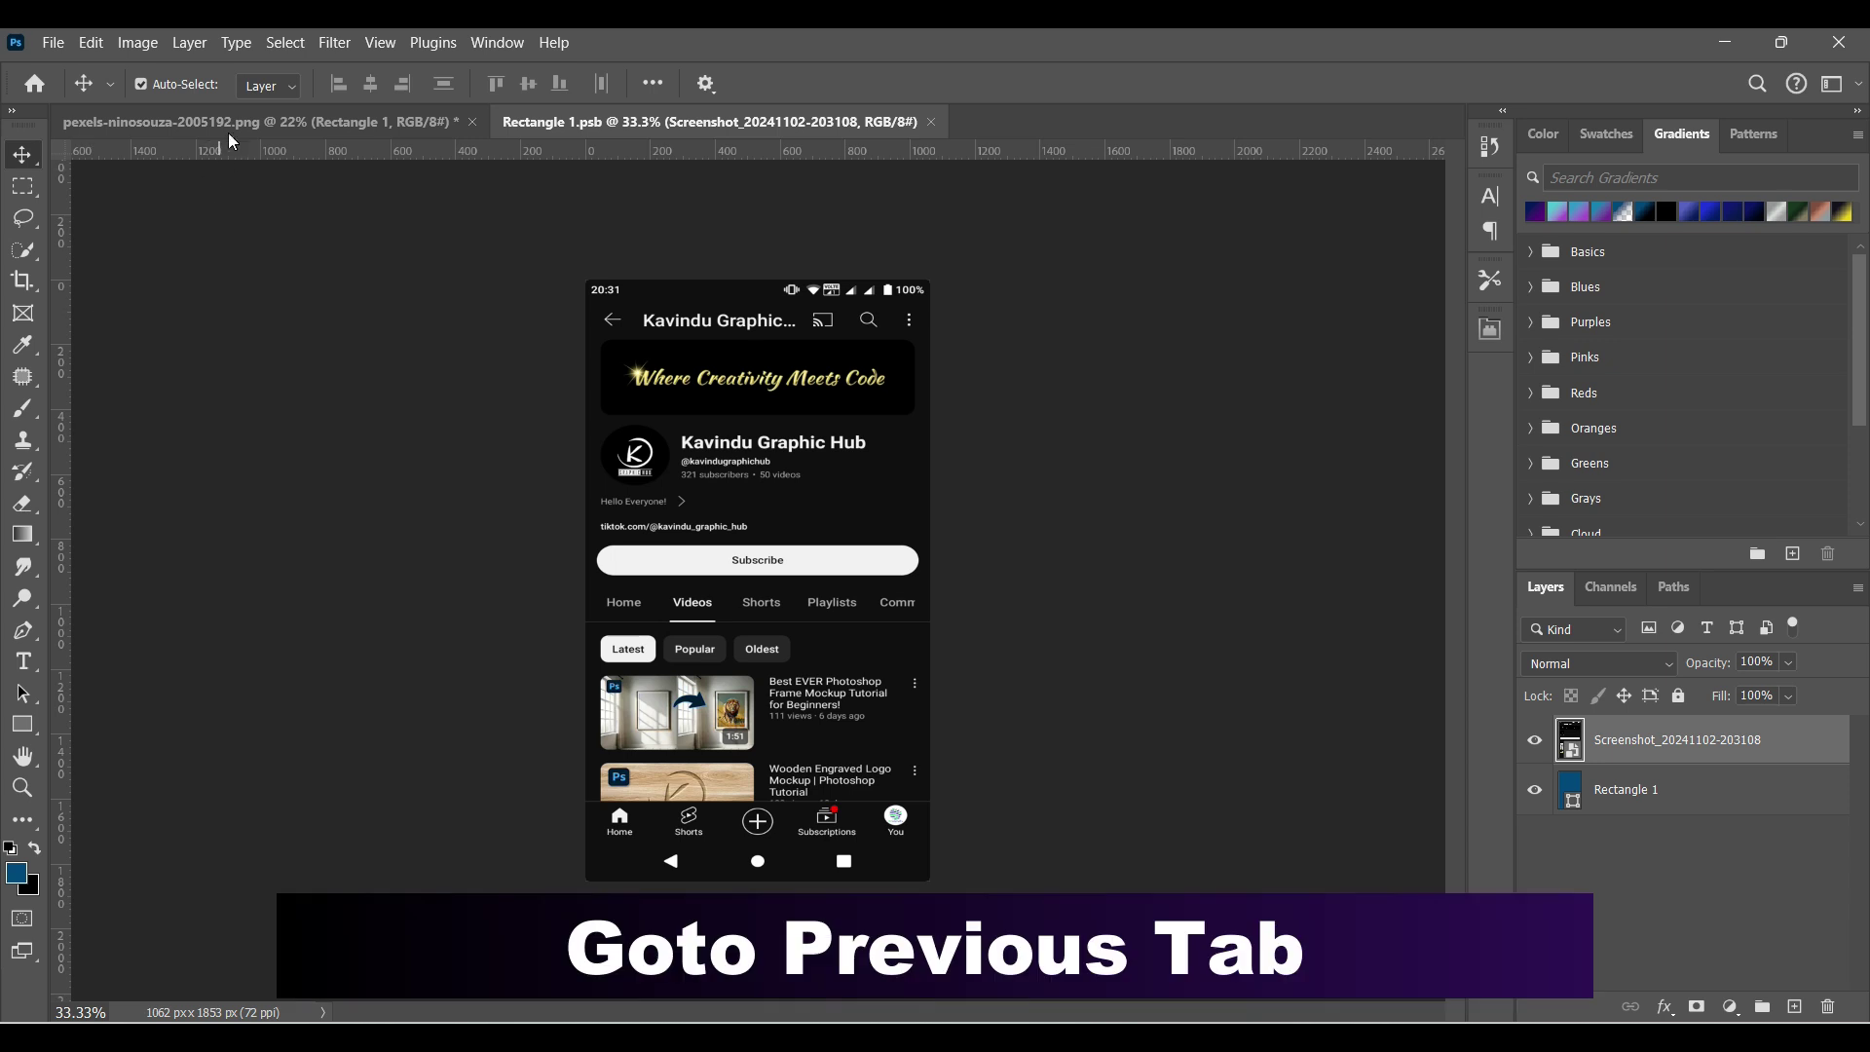
Return to the pexels-ninosouza-2005192.png document and set the Rectangle 1 blend mode to Screen
left_click(231, 132)
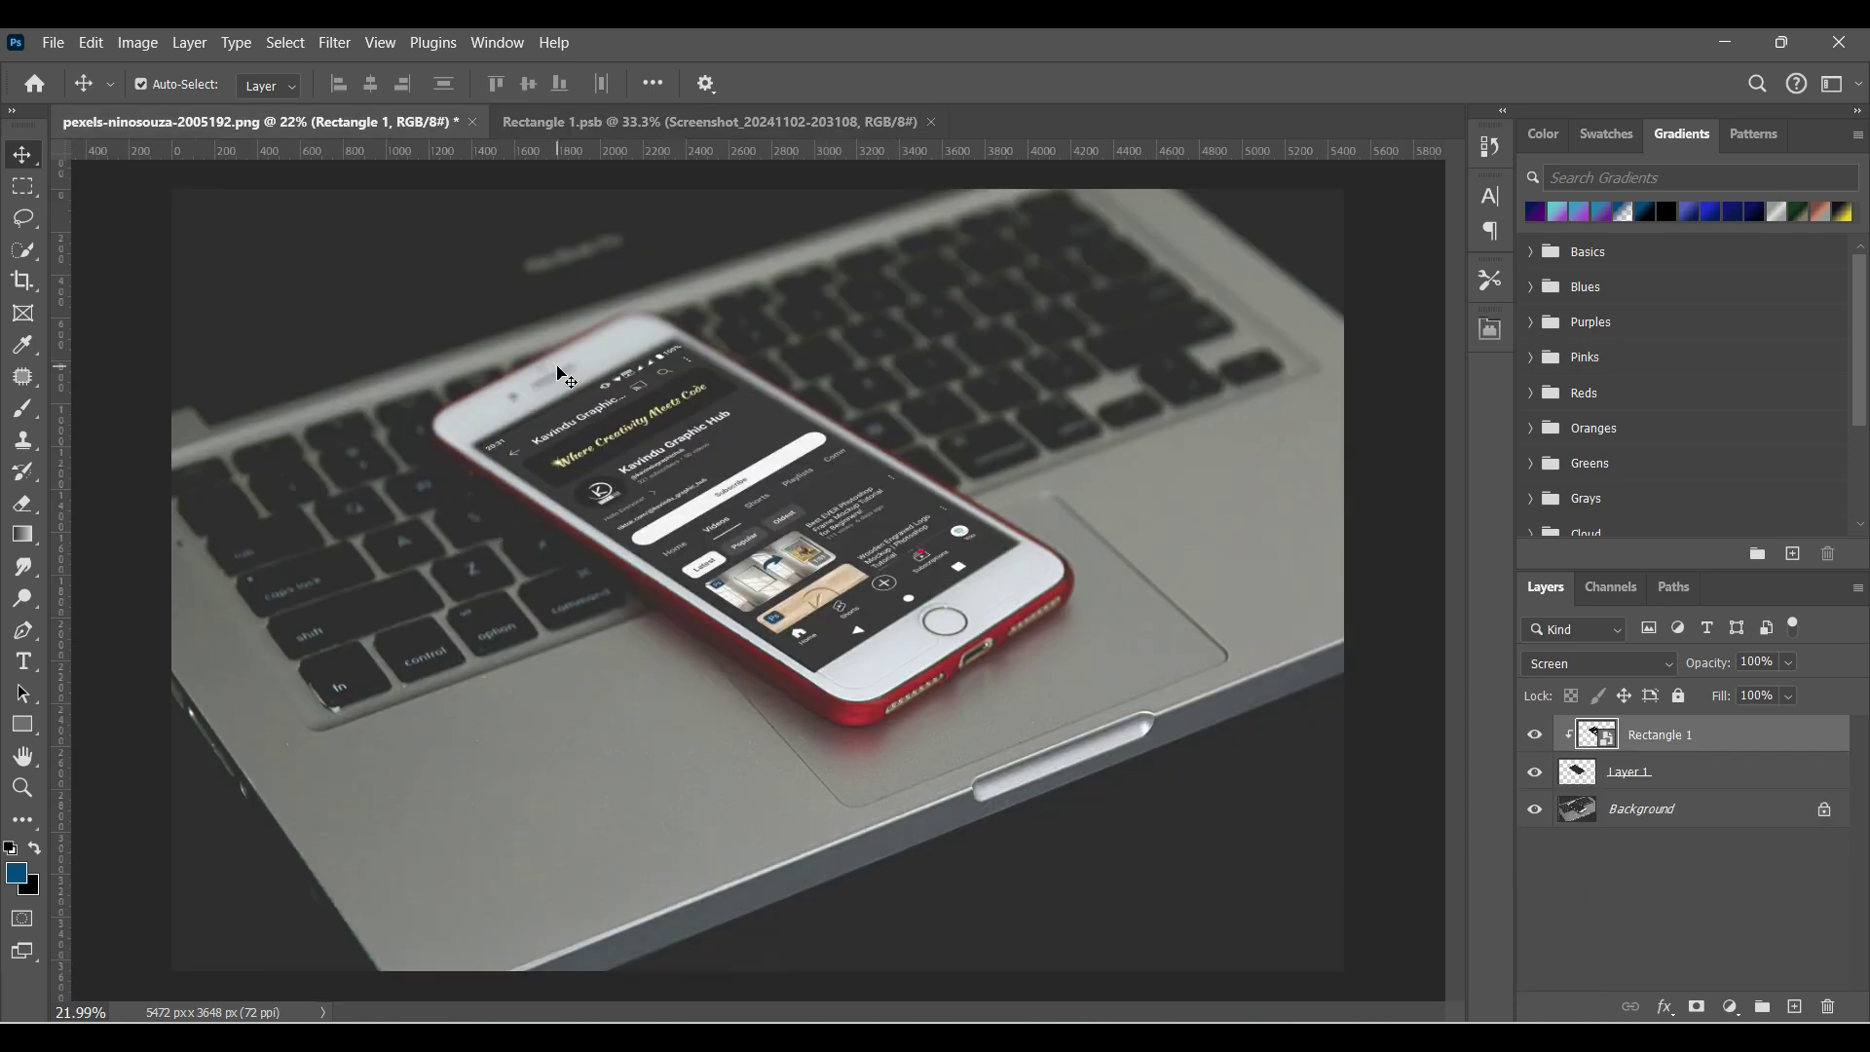
left_click(1652, 665)
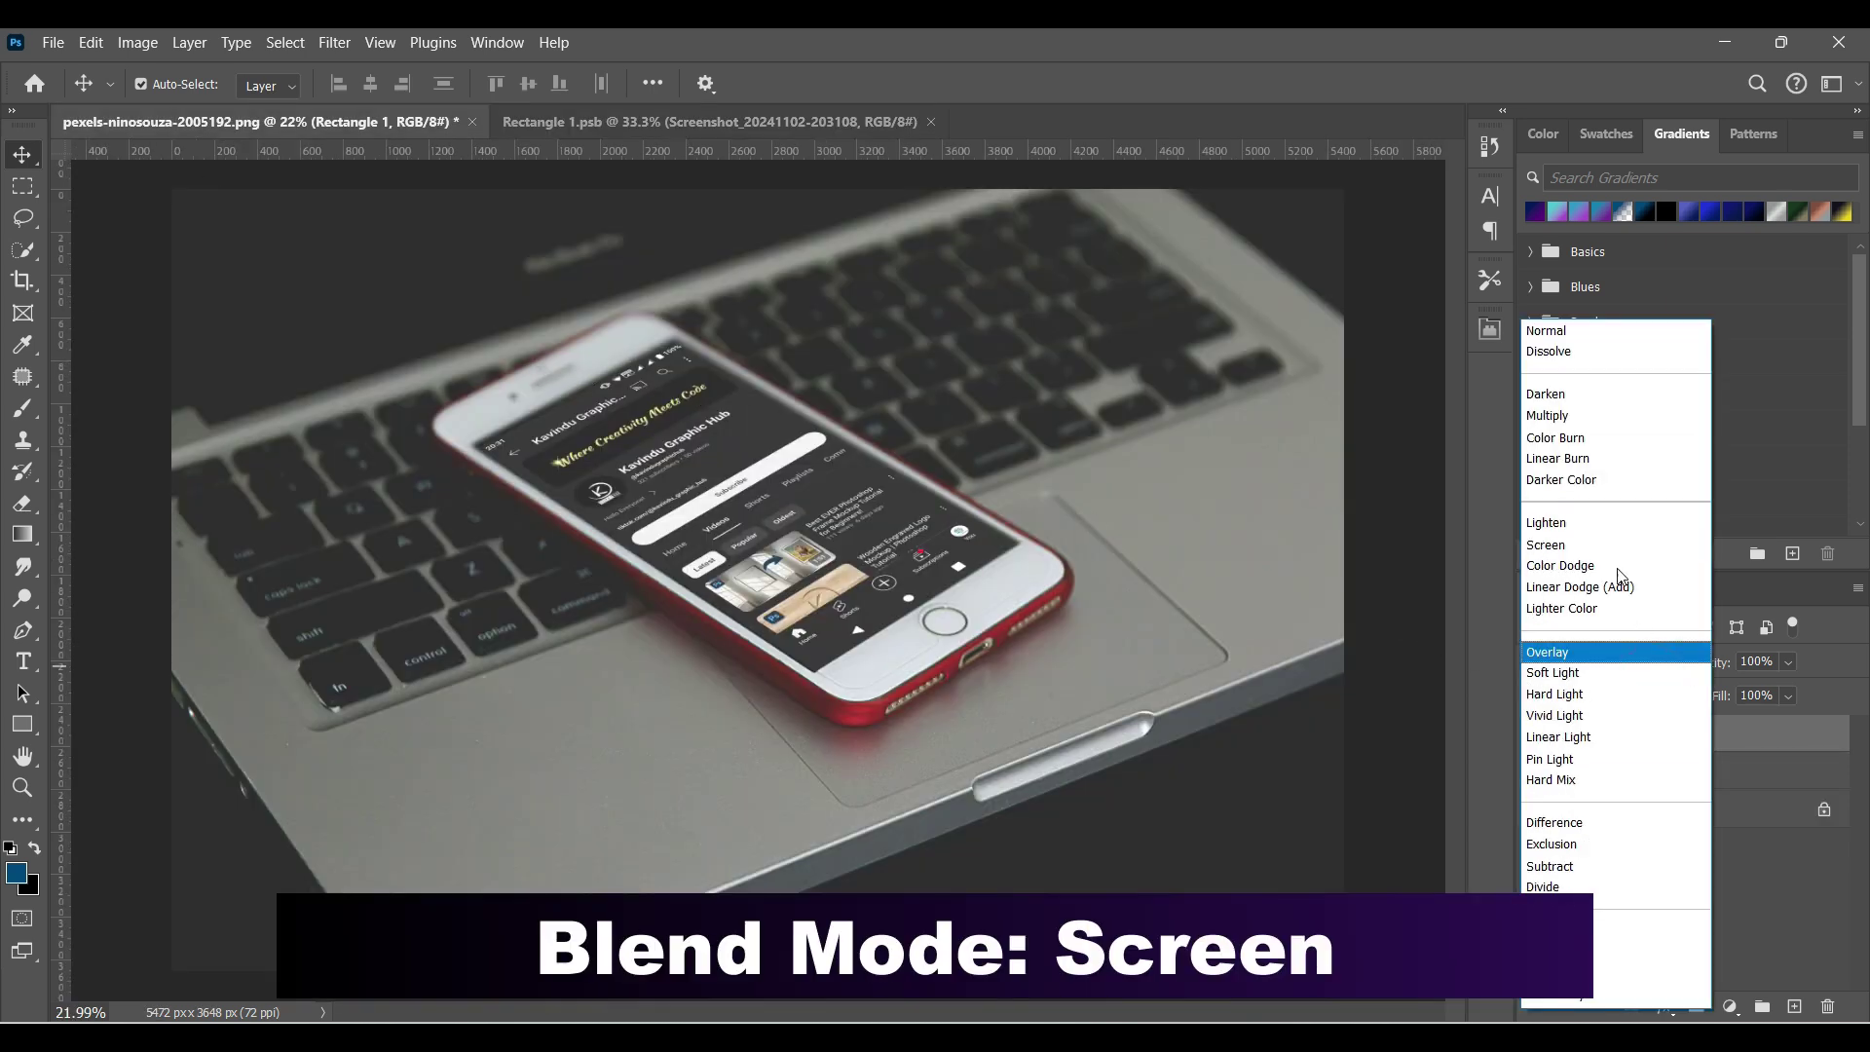
left_click(1603, 545)
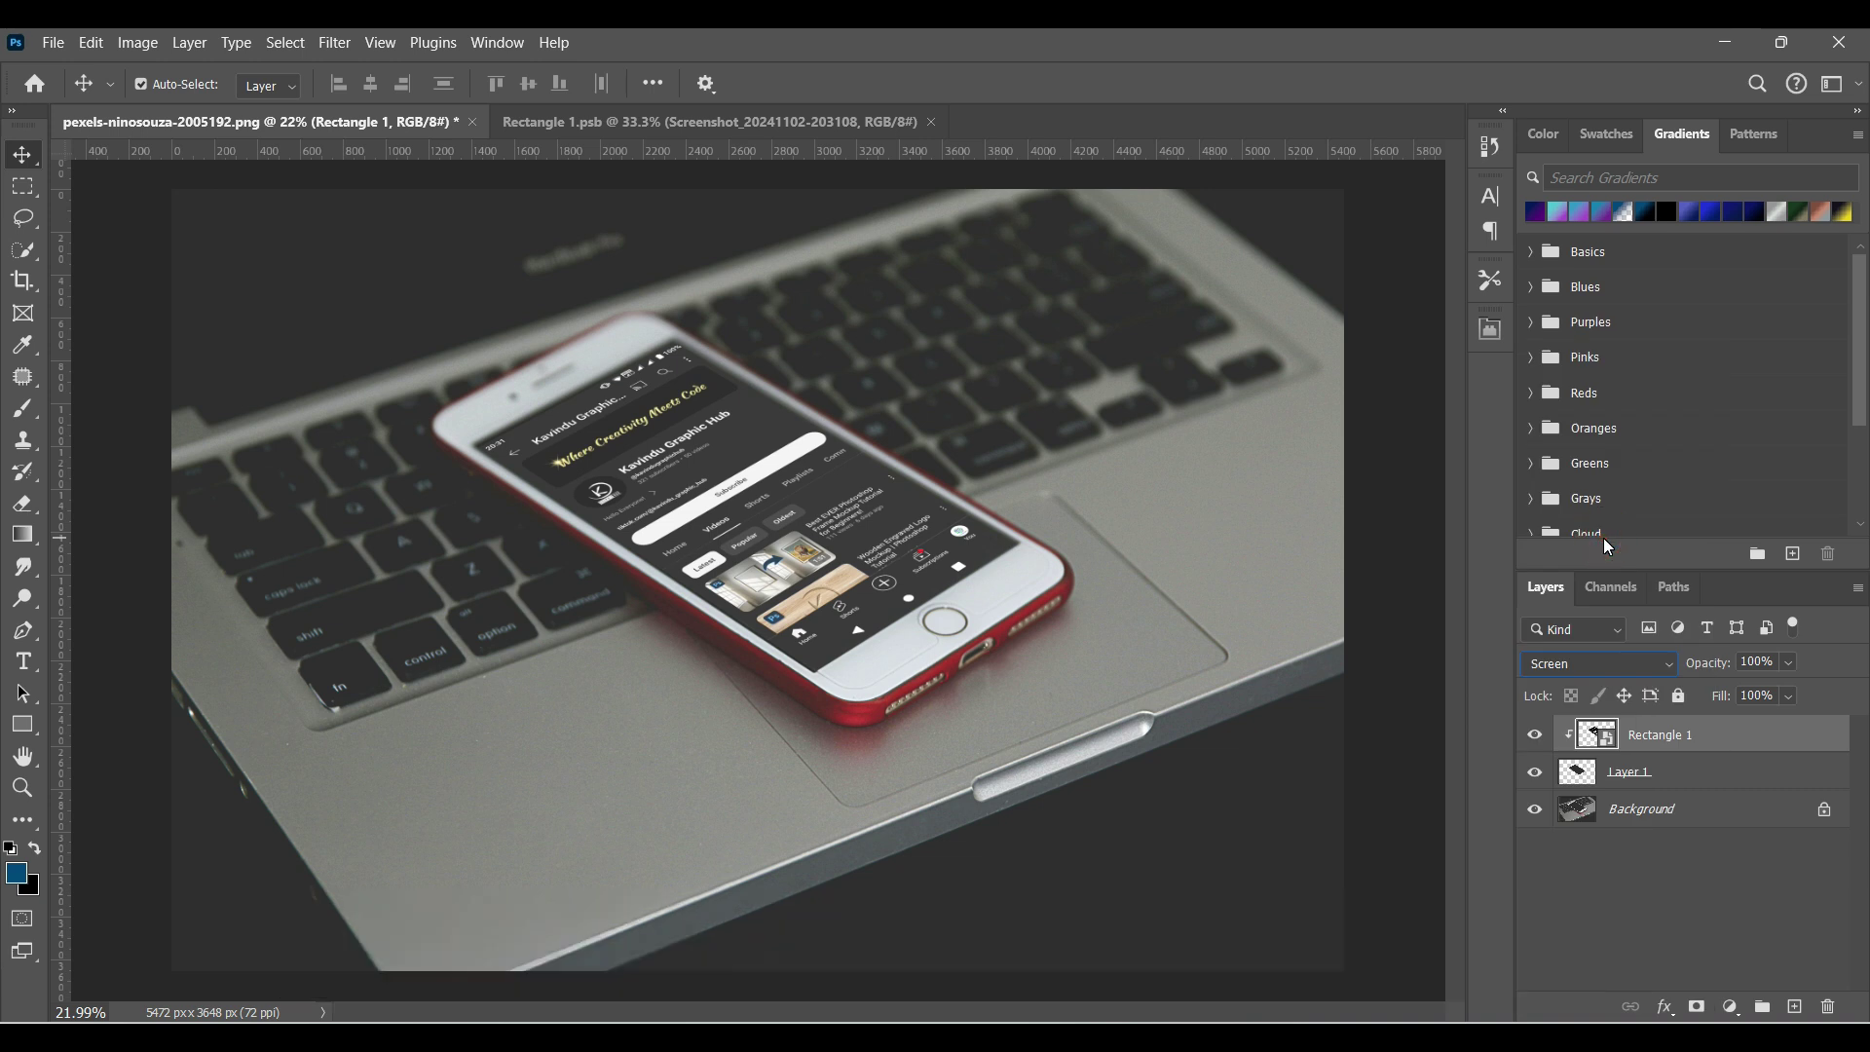
Apply a 14 px Tilt-Shift blur to Rectangle 1, centred near the laptop's front notch and angled so the blur grows toward the phone's far end
left_click(336, 44)
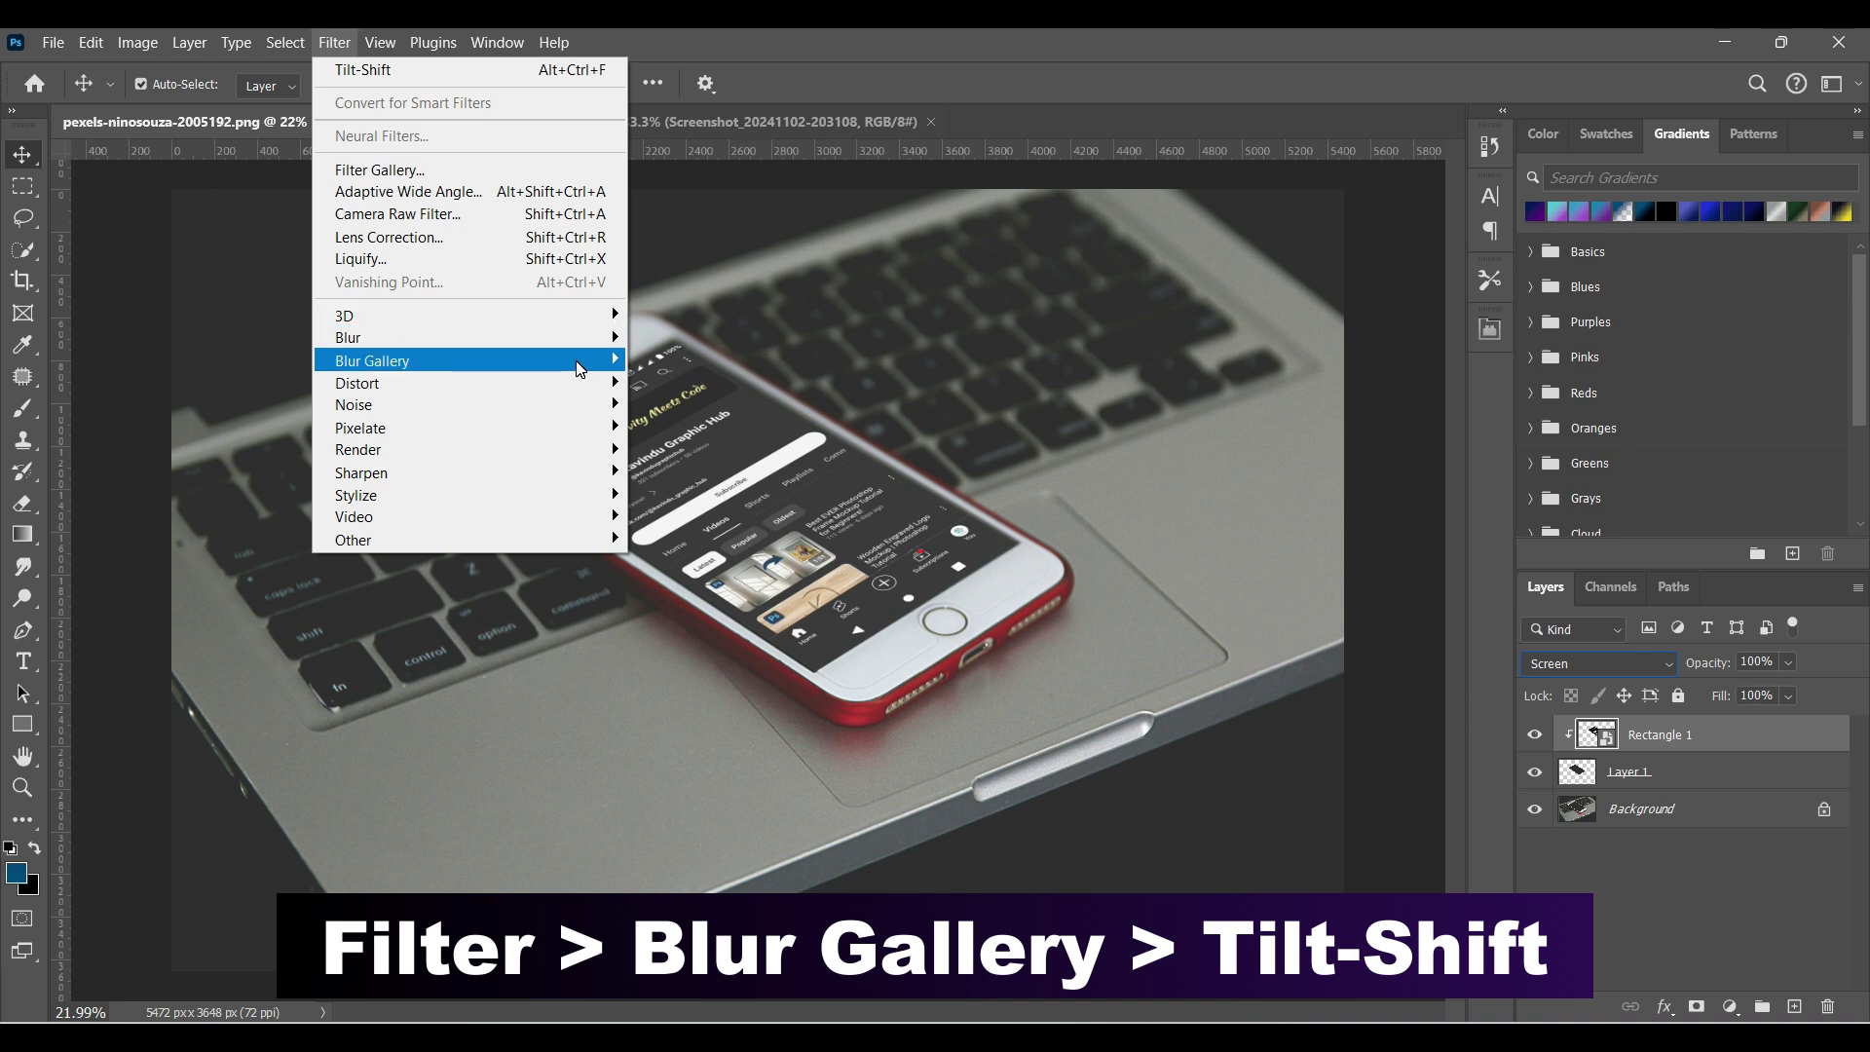
mouse_move(585, 361)
left_click(672, 402)
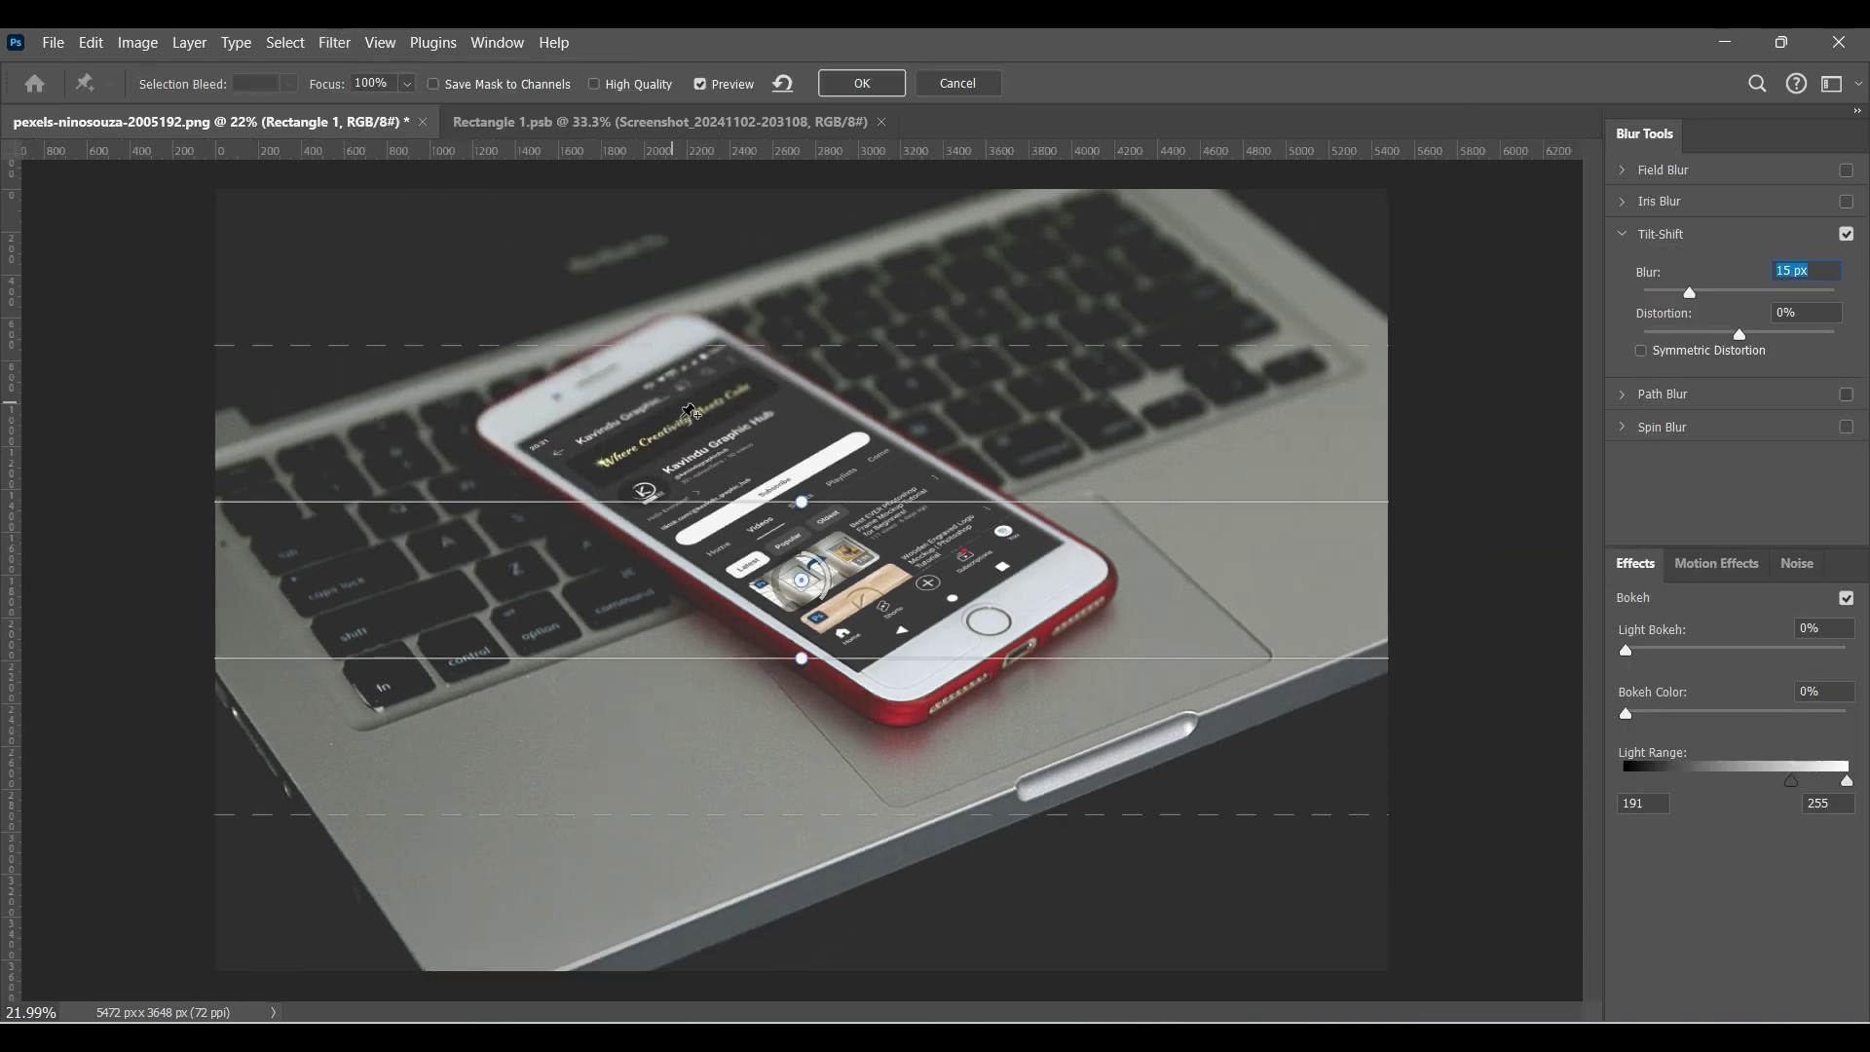
left_click_drag(801, 582, 1183, 726)
left_click_drag(1183, 801, 1223, 790)
left_click_drag(1049, 717, 999, 679)
left_click_drag(902, 551, 880, 508)
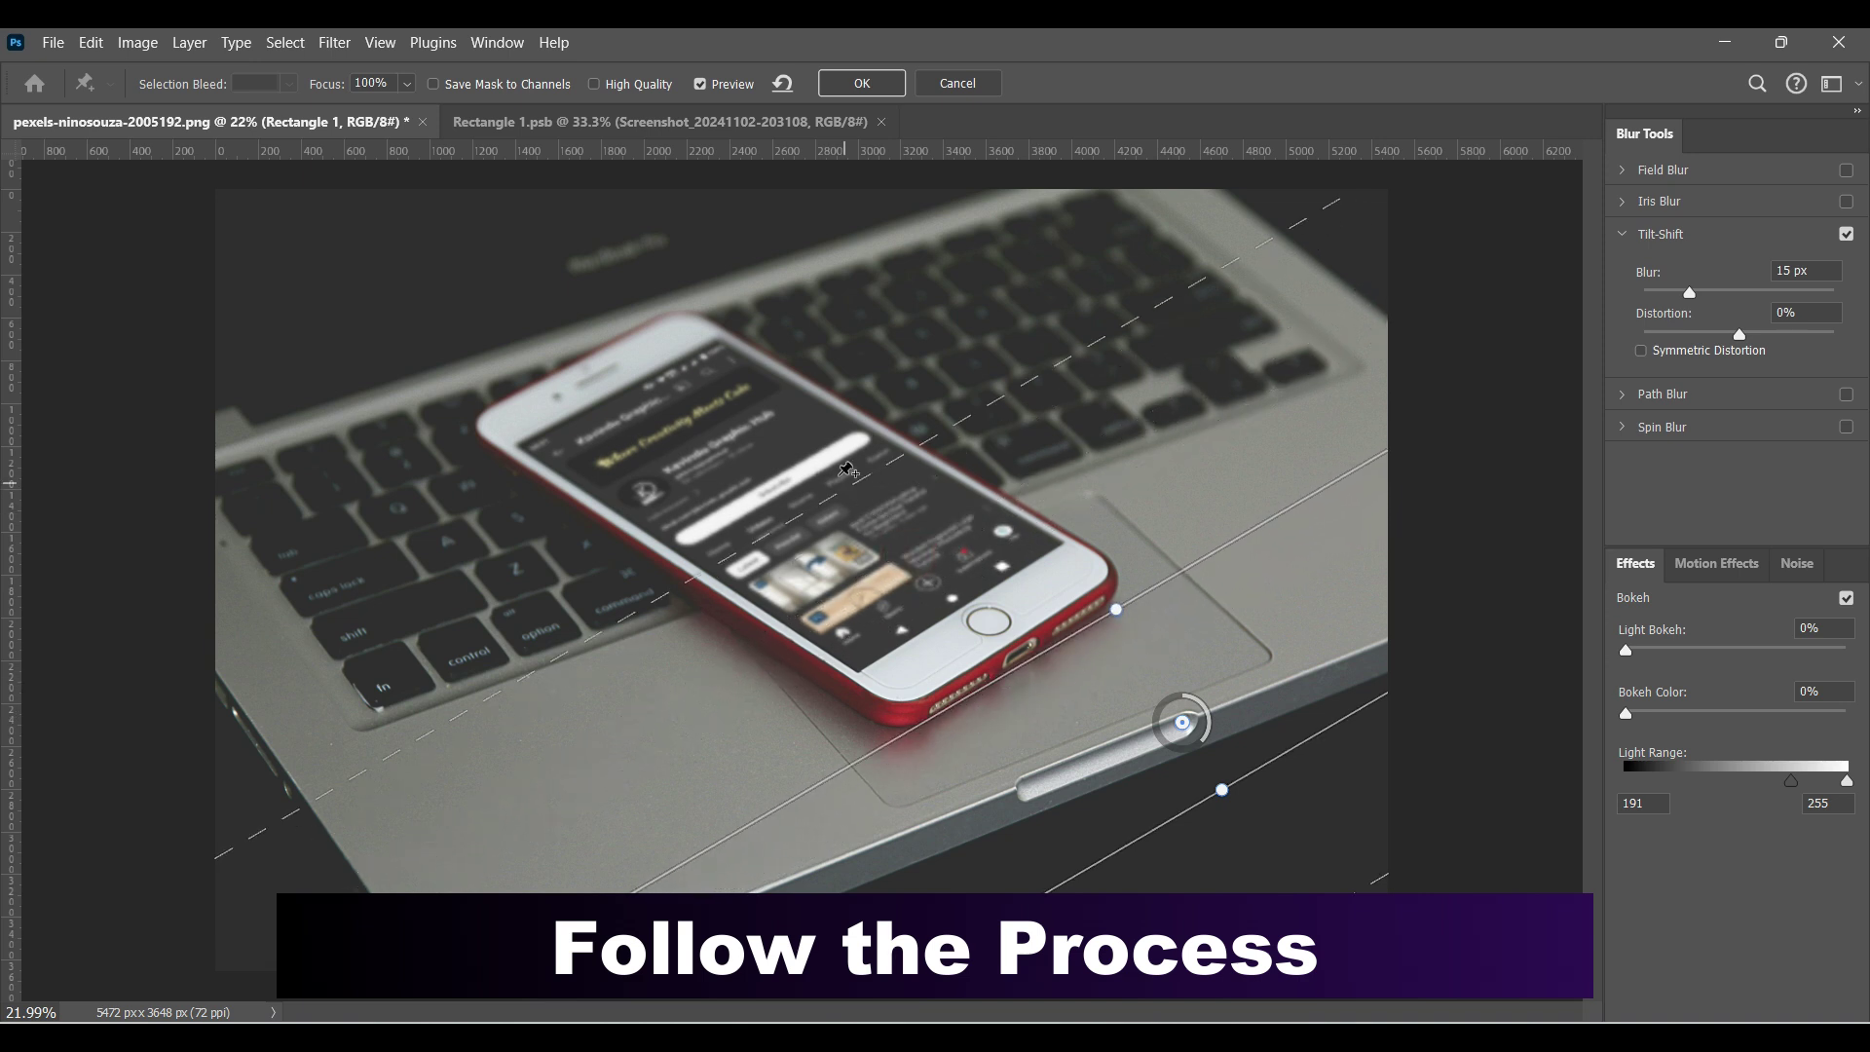
left_click_drag(618, 311, 602, 303)
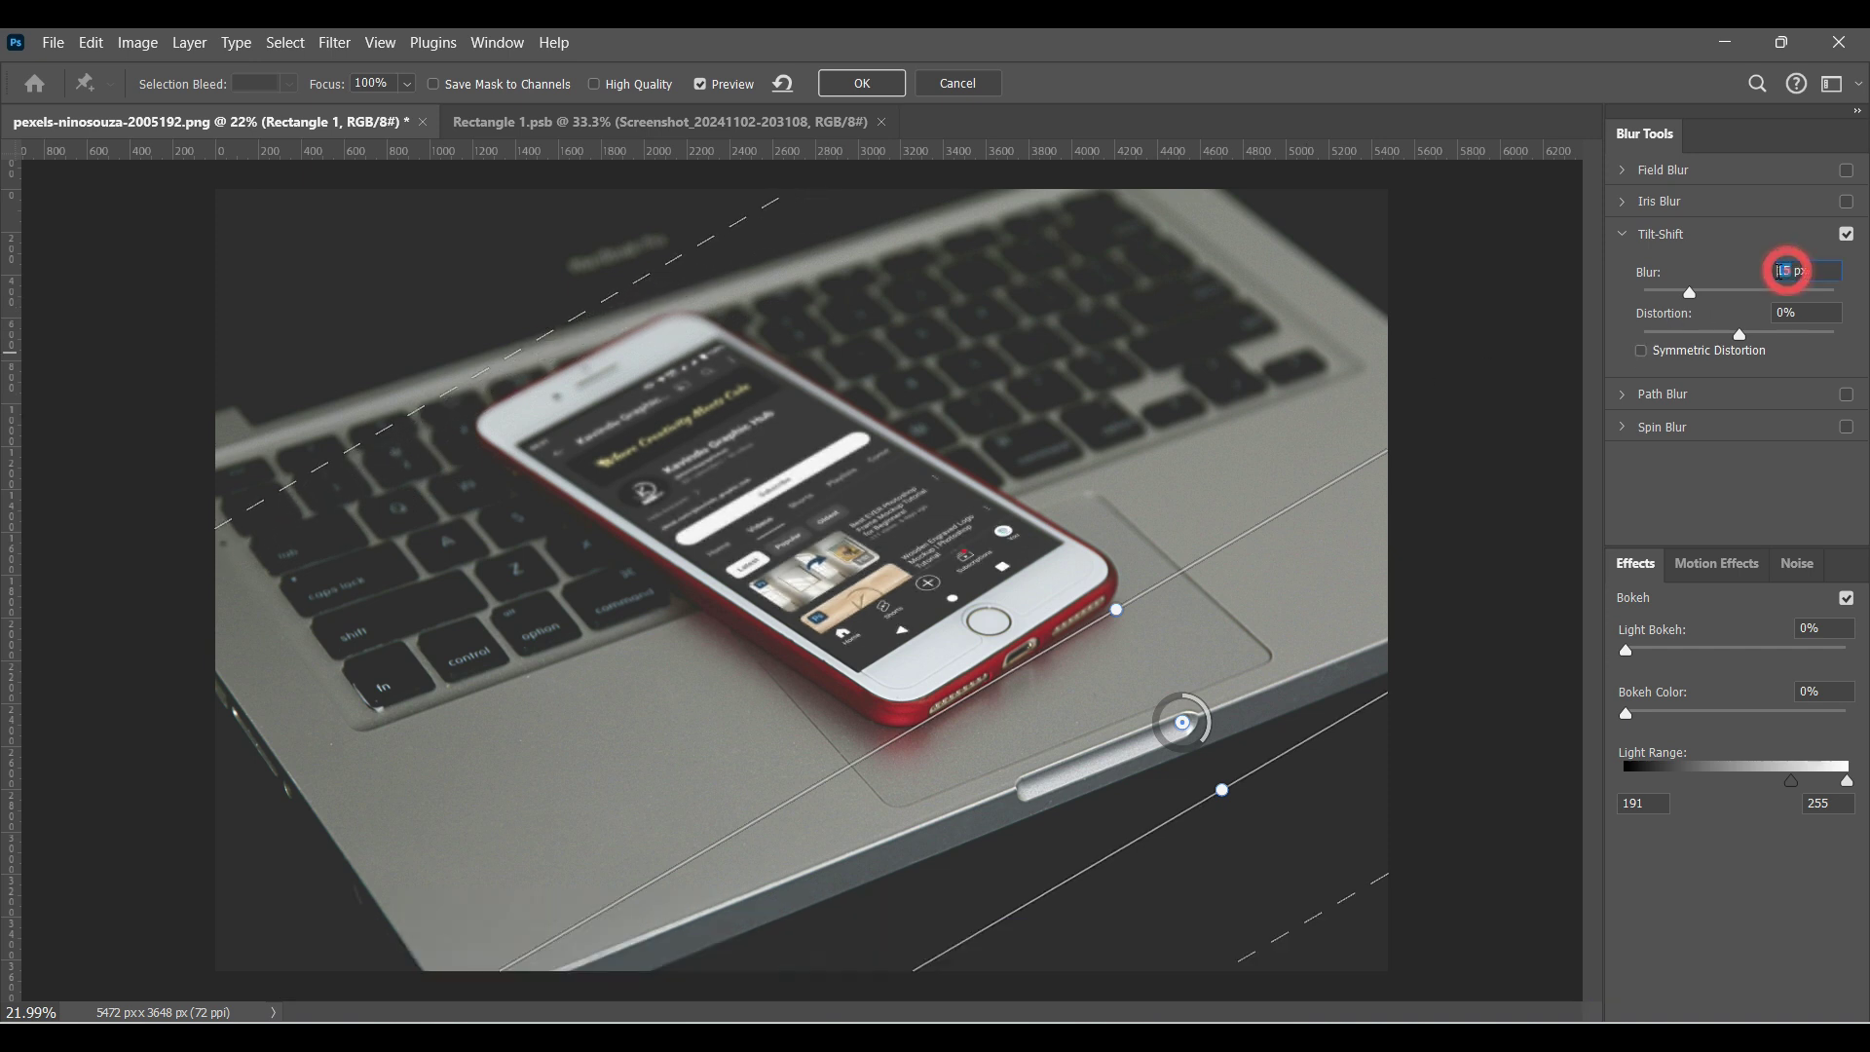
type("14")
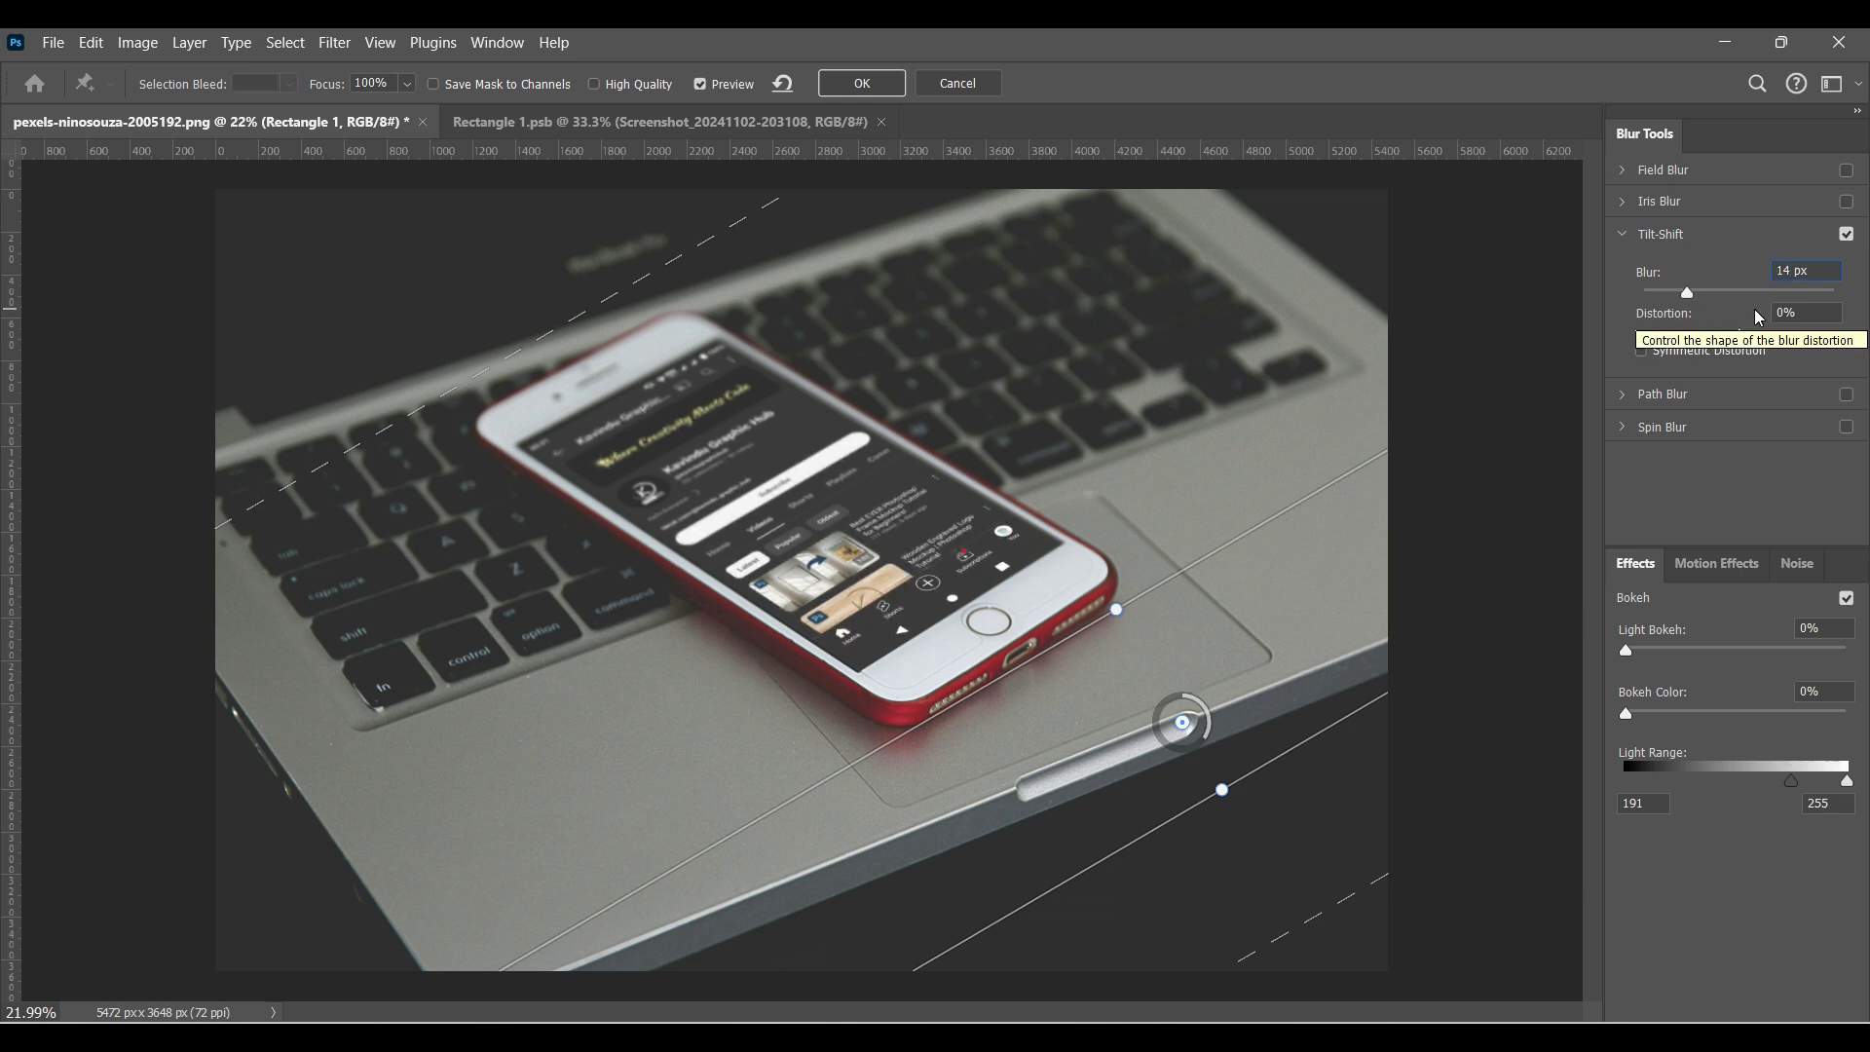
left_click(861, 83)
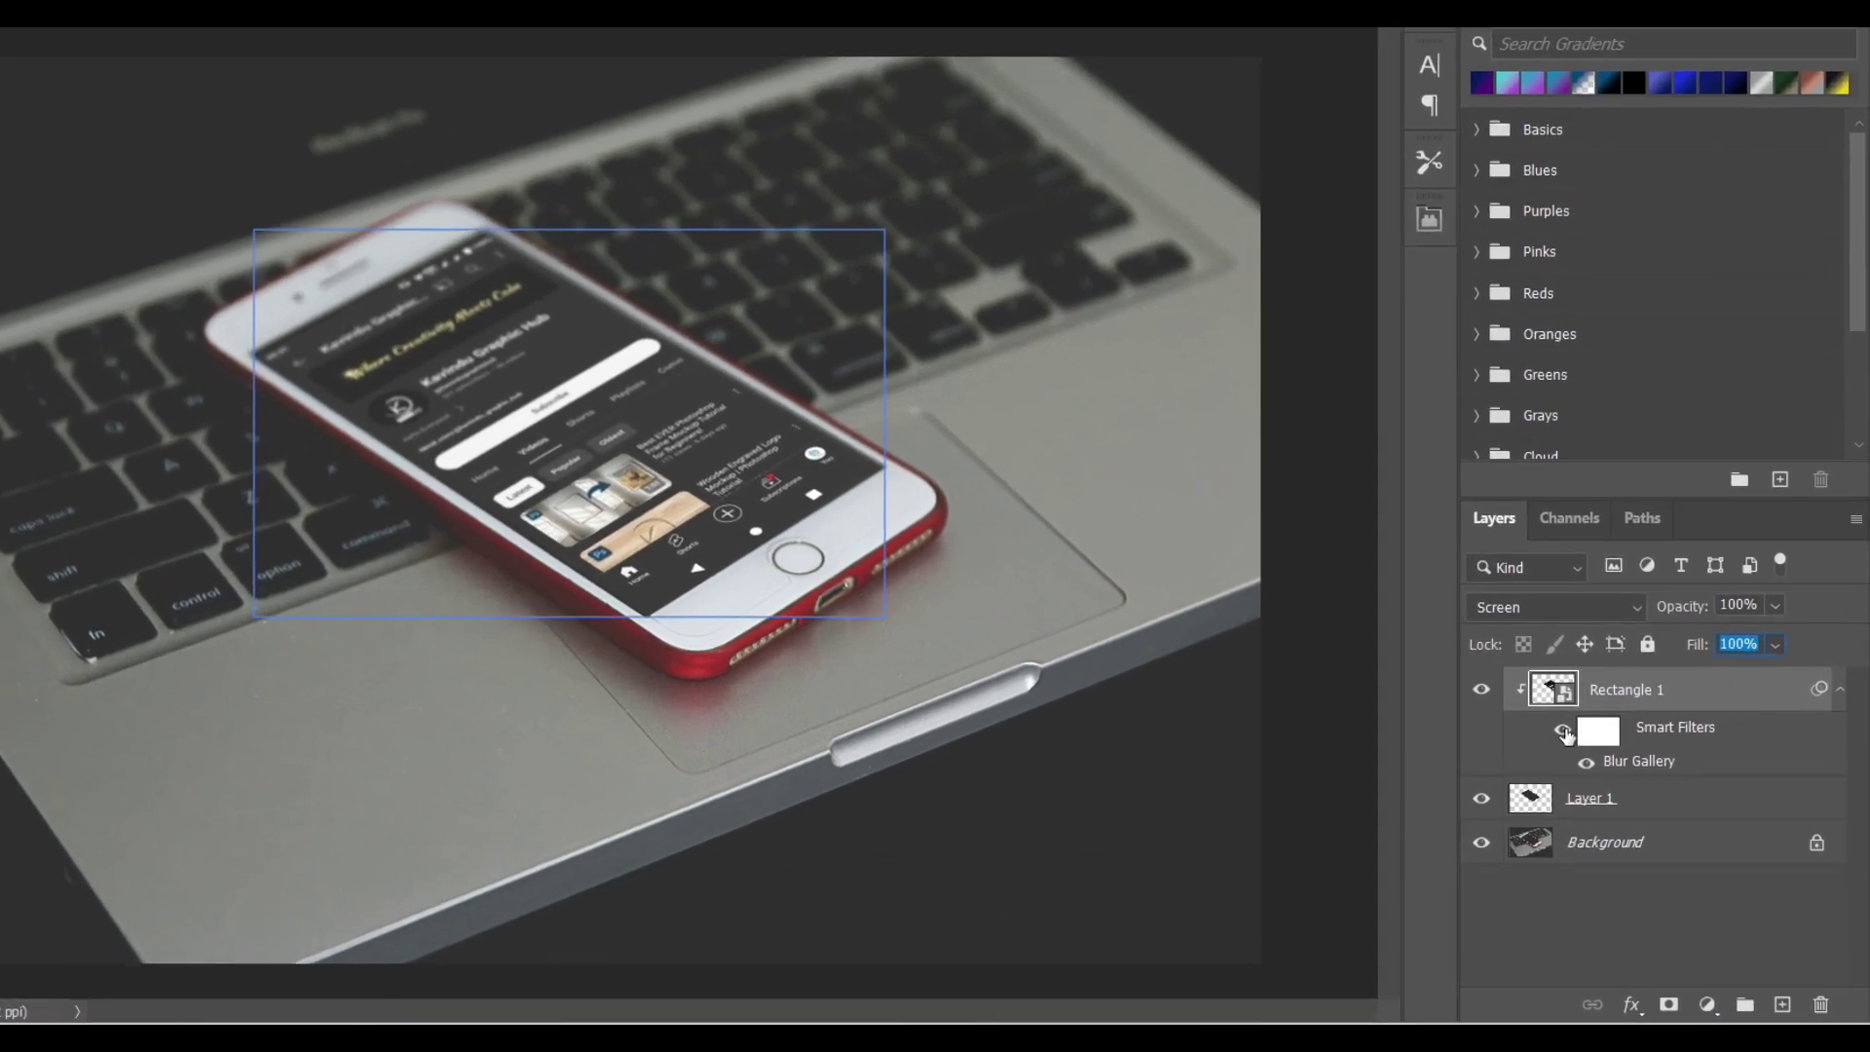
Toggle the smart filters of Rectangle 1 off and on to compare the screen with and without blur
left_click(1565, 732)
left_click(1565, 732)
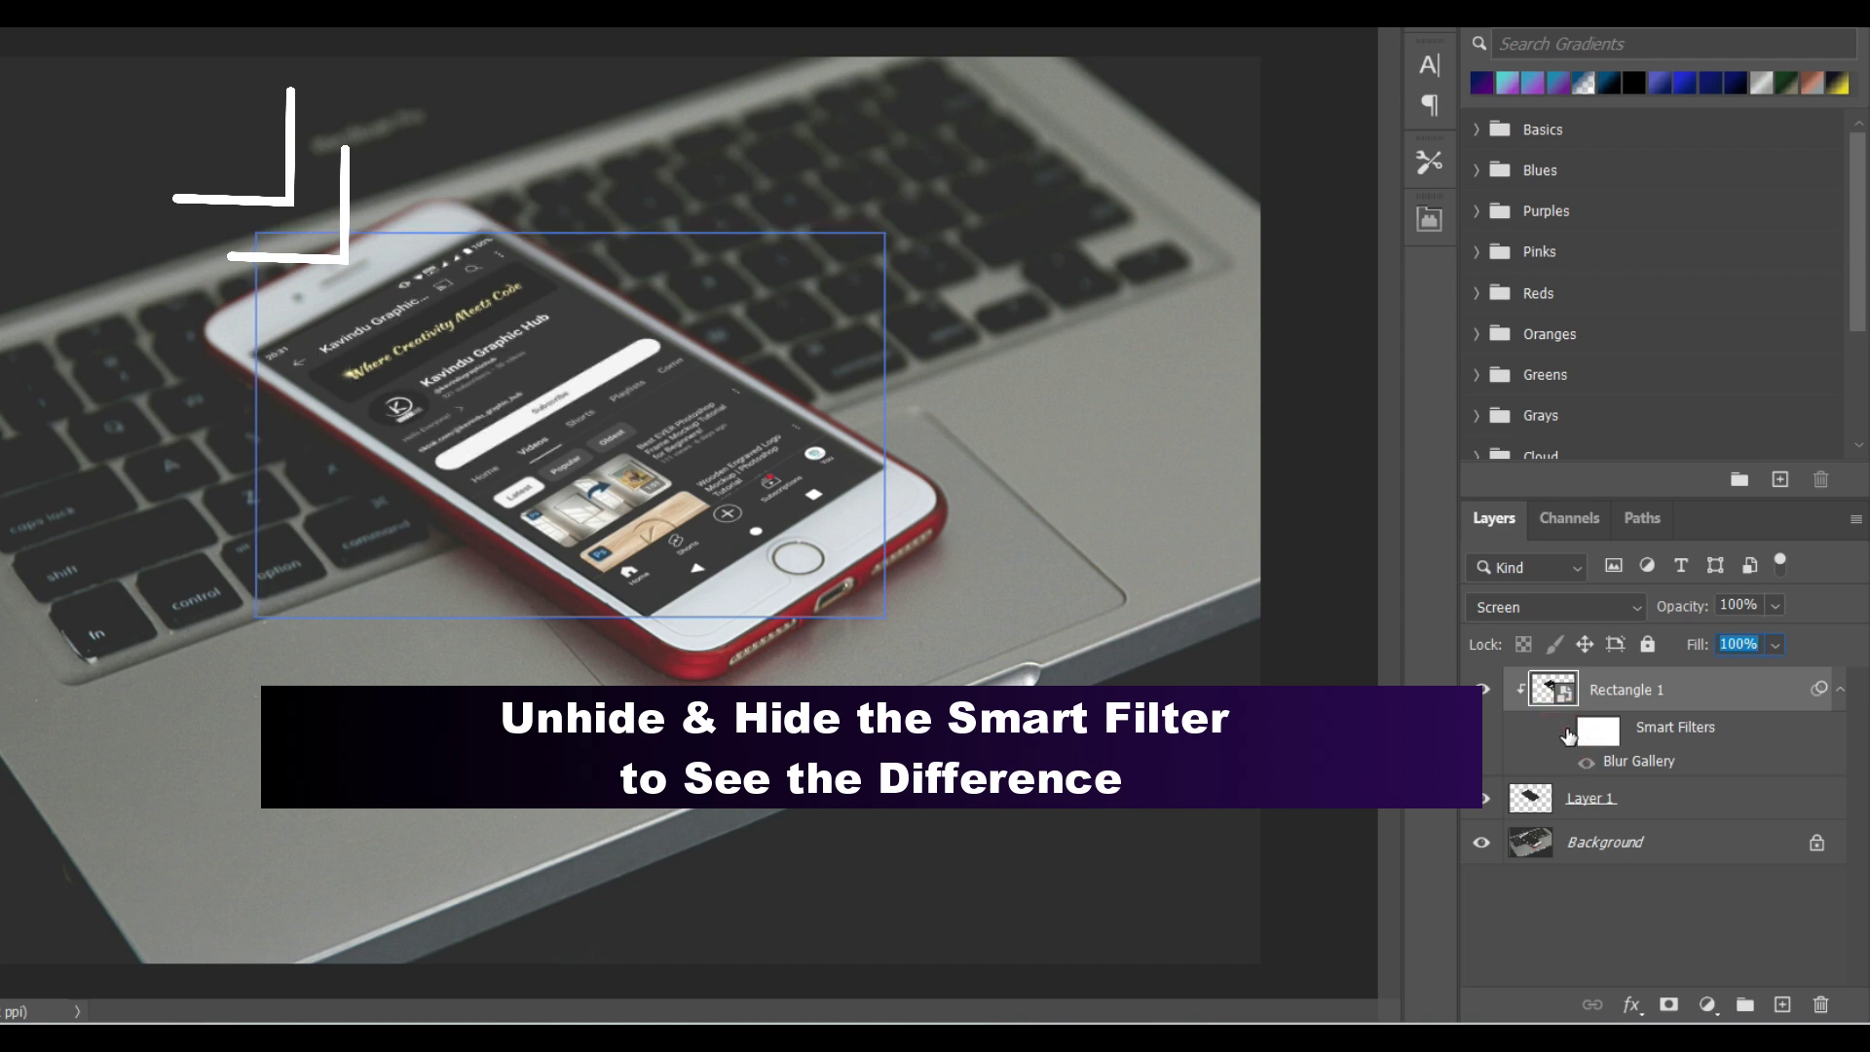
left_click(1565, 733)
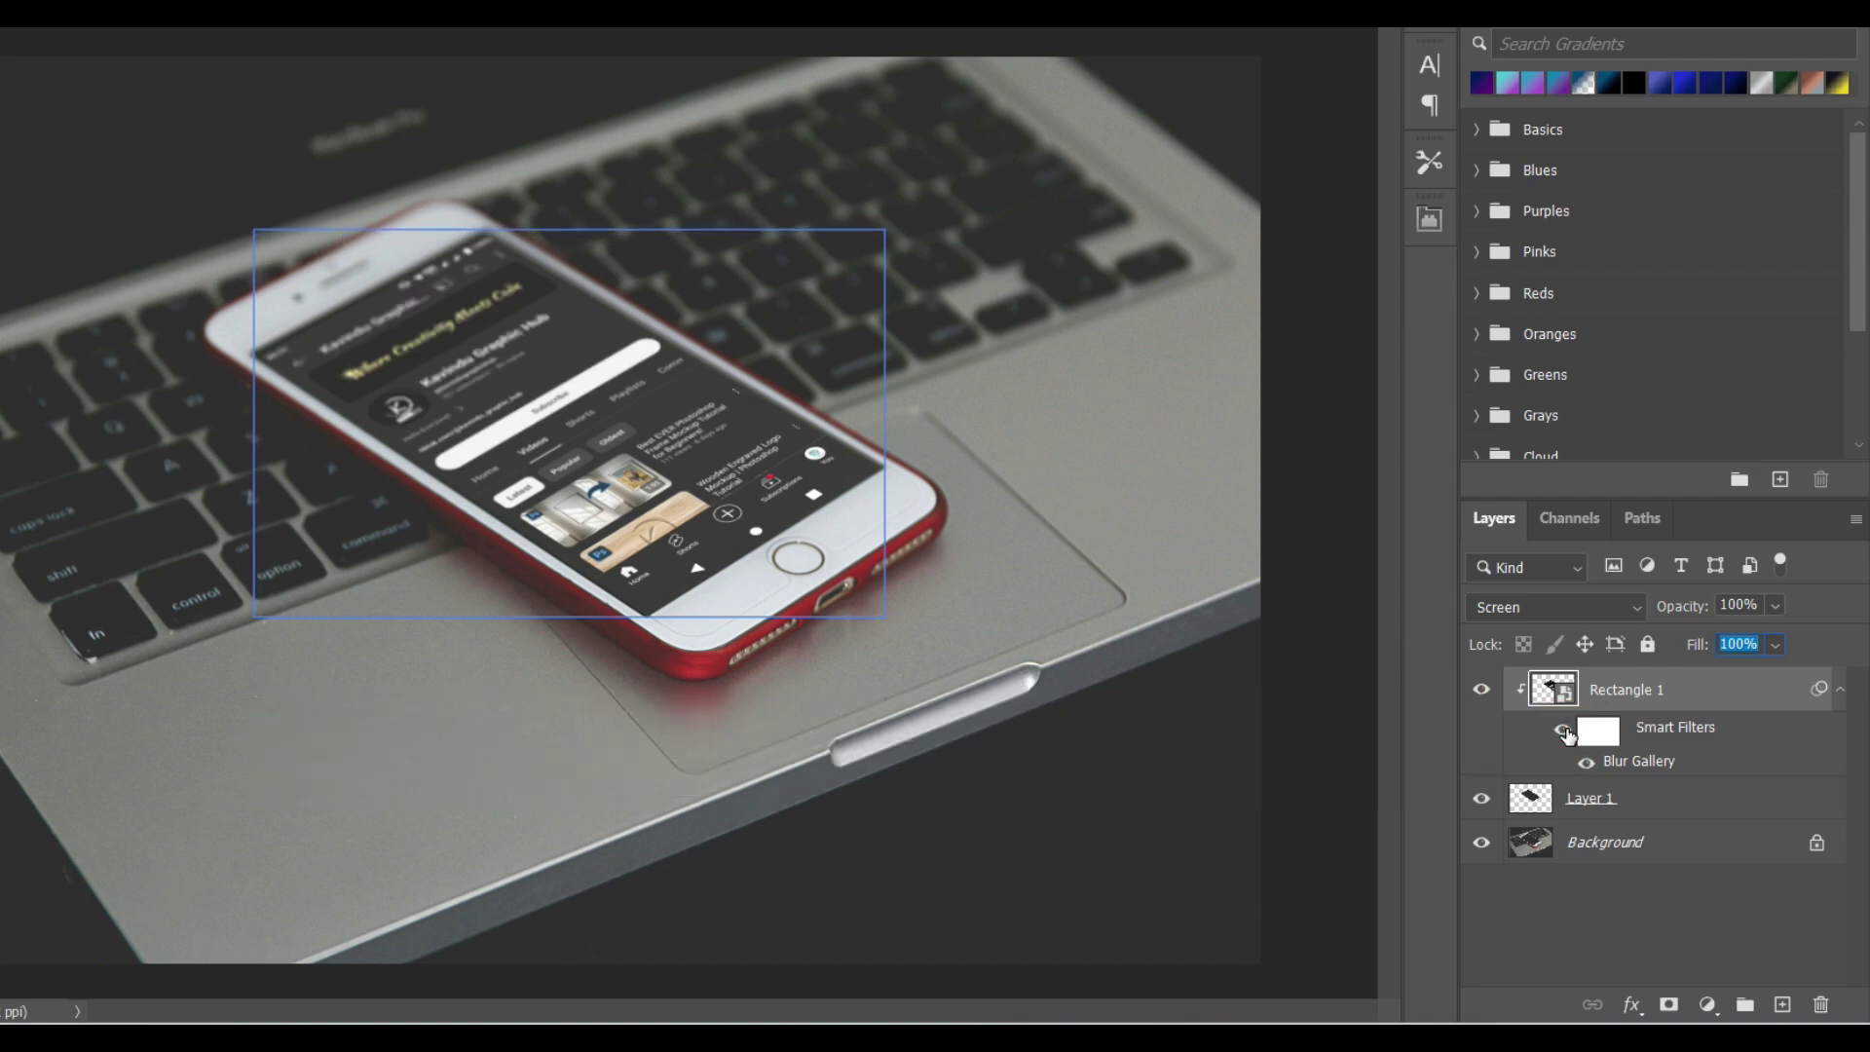
left_click(1590, 798)
left_click(1626, 689)
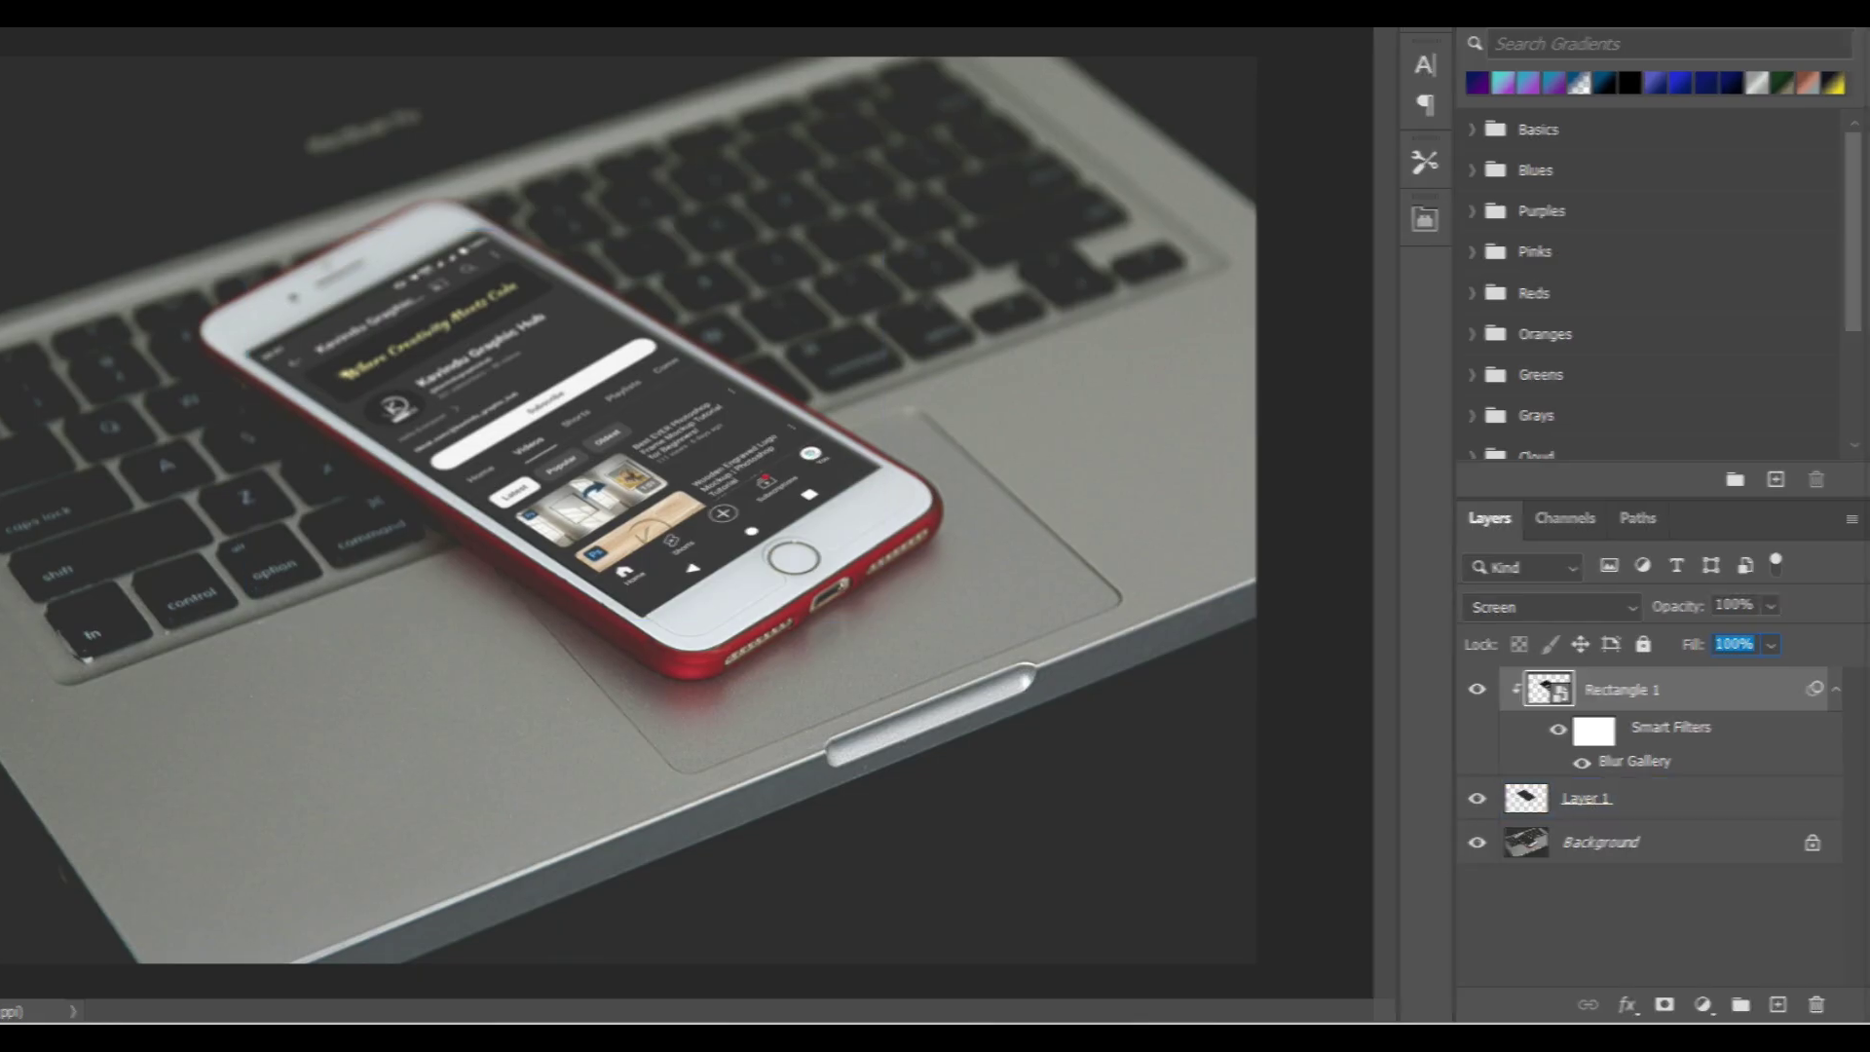